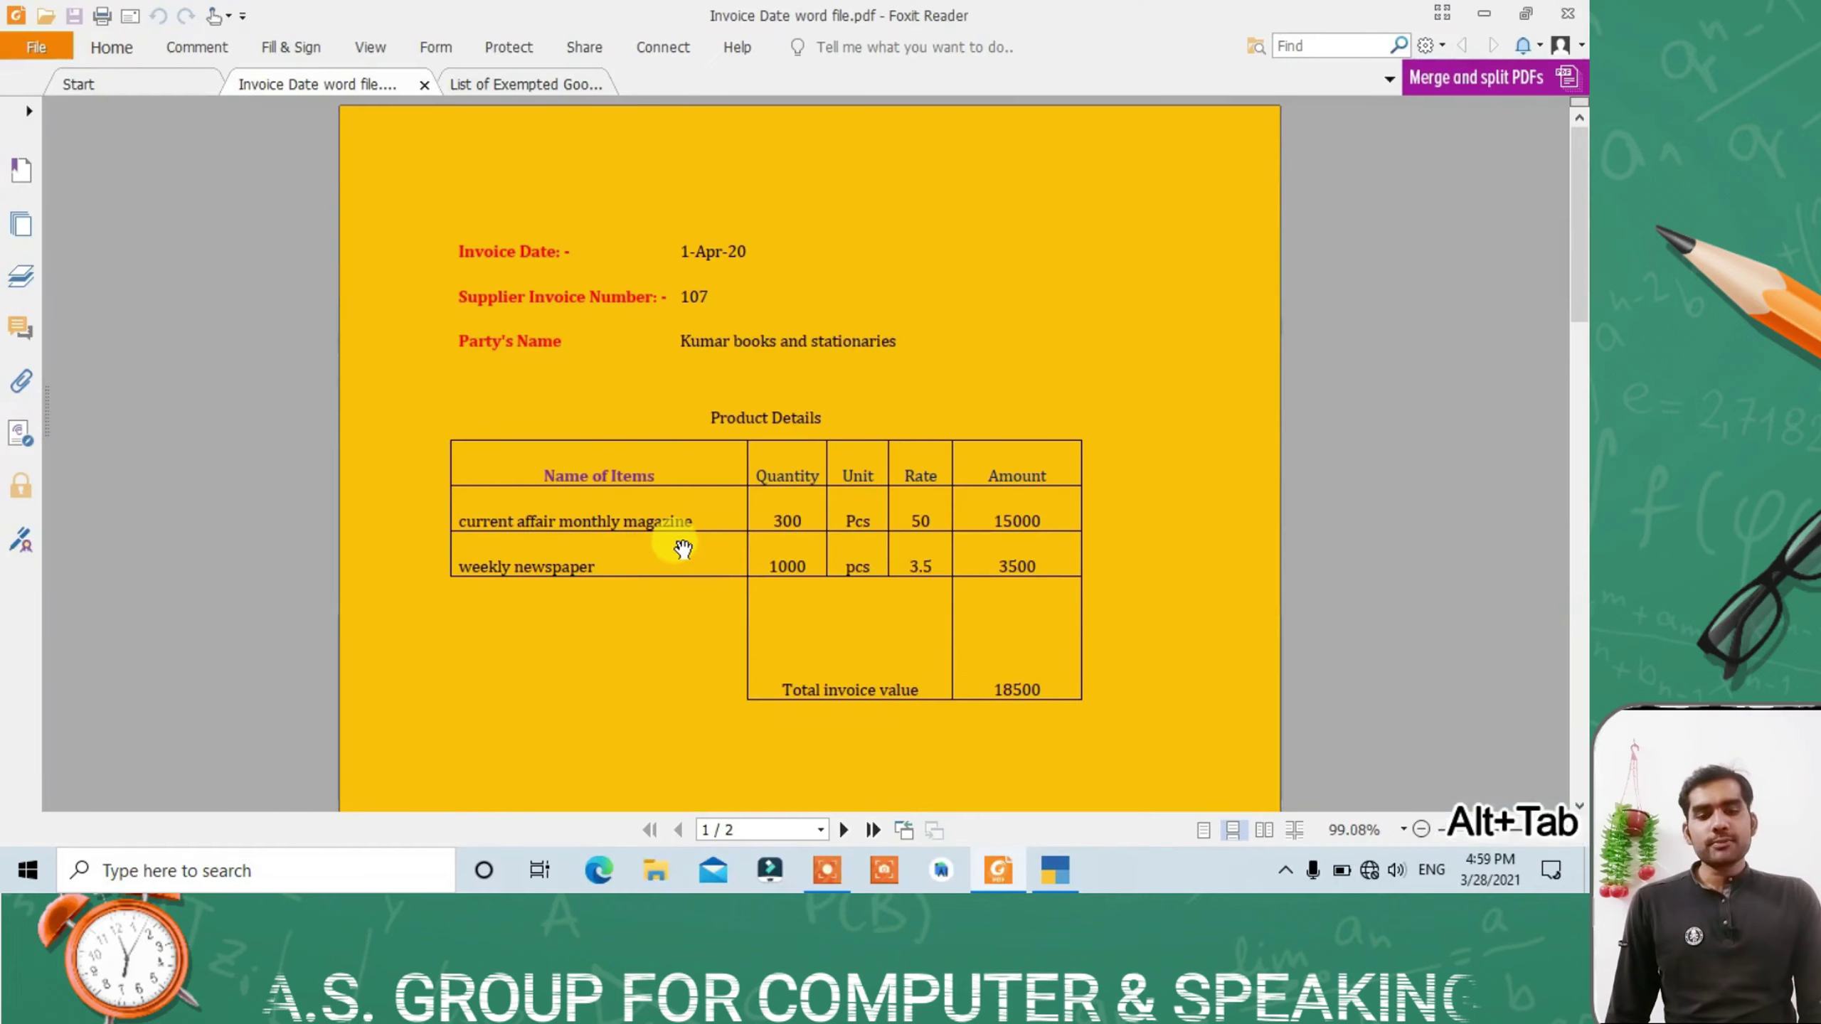
Step: Set the supplier ledger's state to Uttar Pradesh, leaving pincode and bank details empty
{"action": "key", "text": "alt+Tab"}
{"action": "key", "text": "Return"}
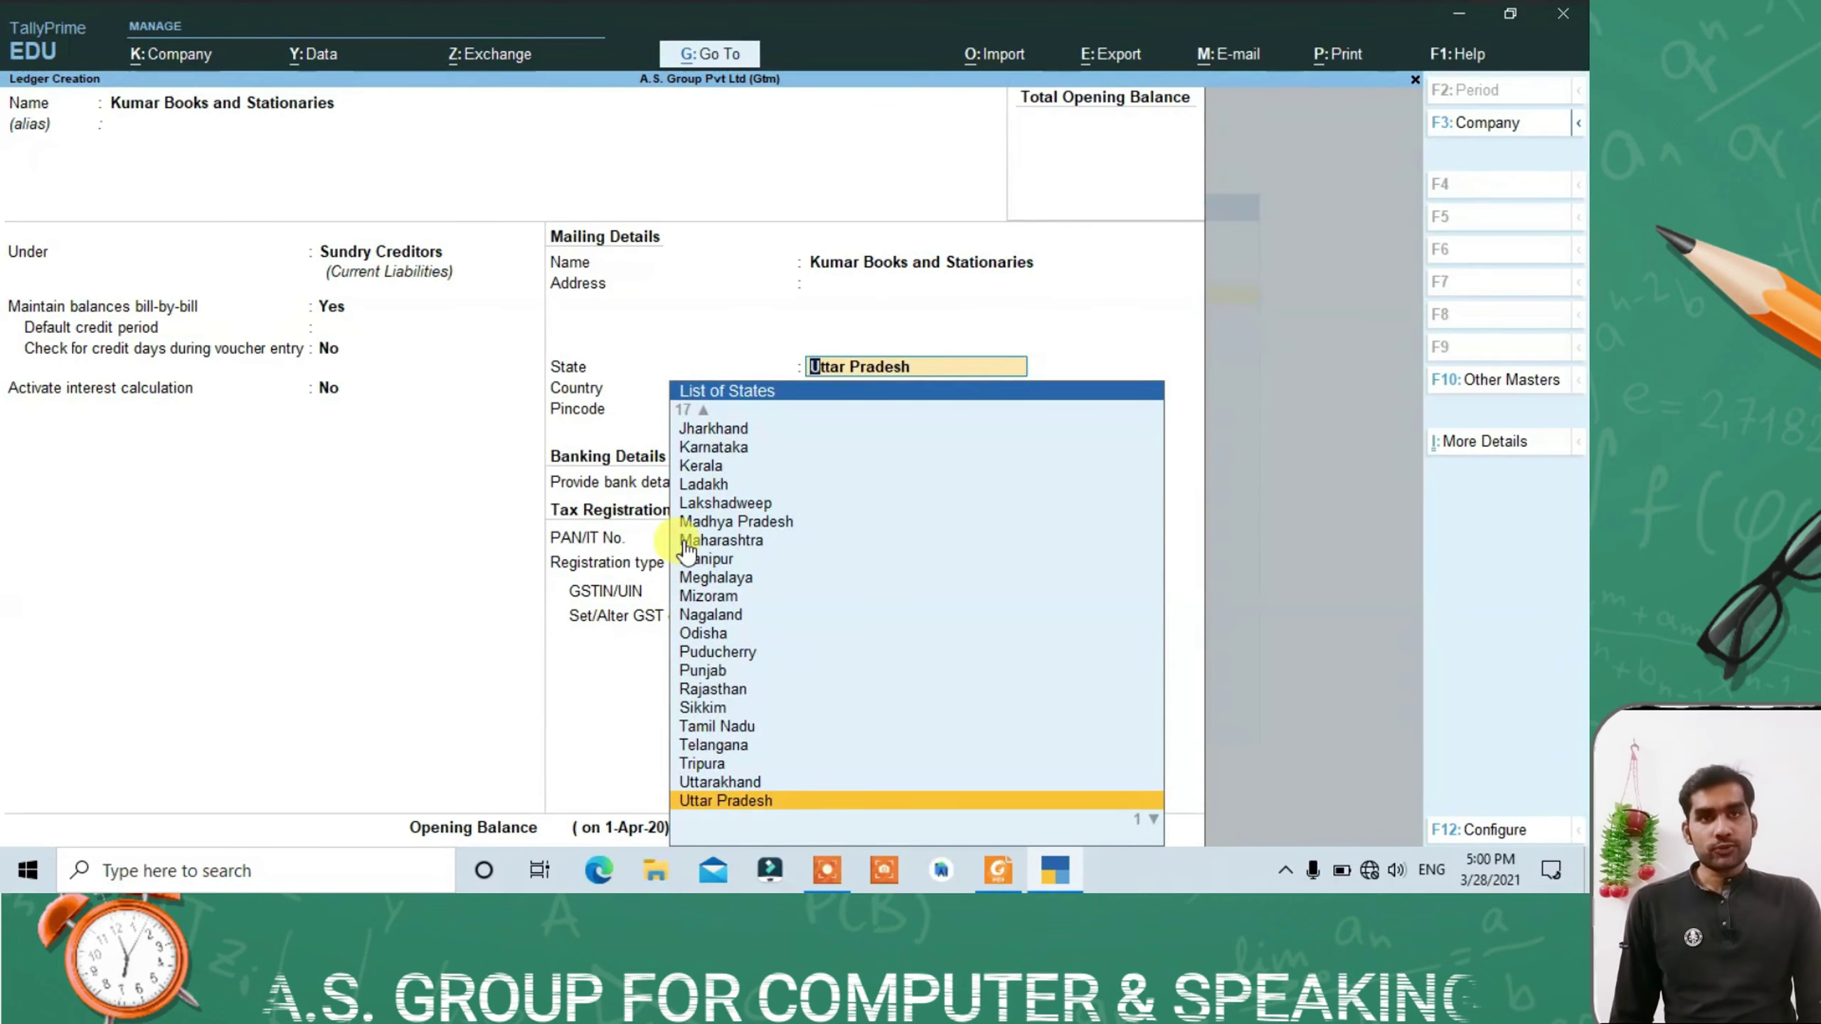
{"action": "key", "text": "Return"}
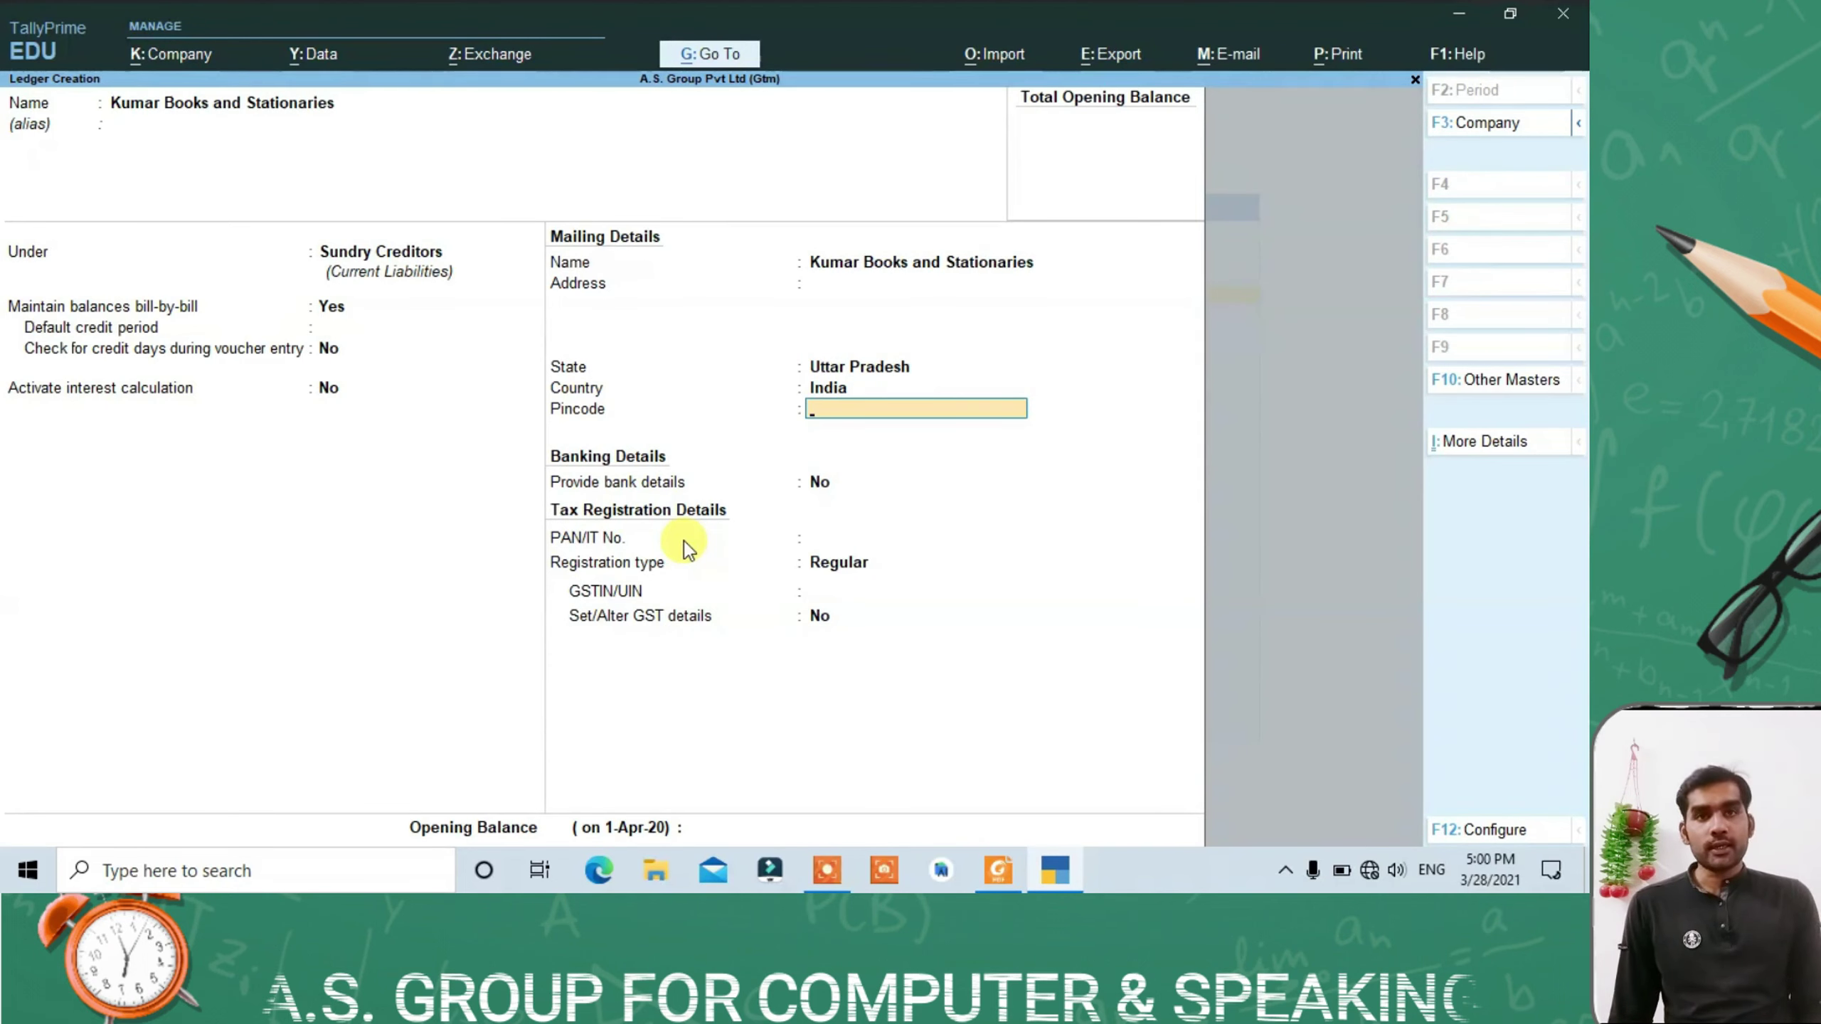
{"action": "key", "text": "Return"}
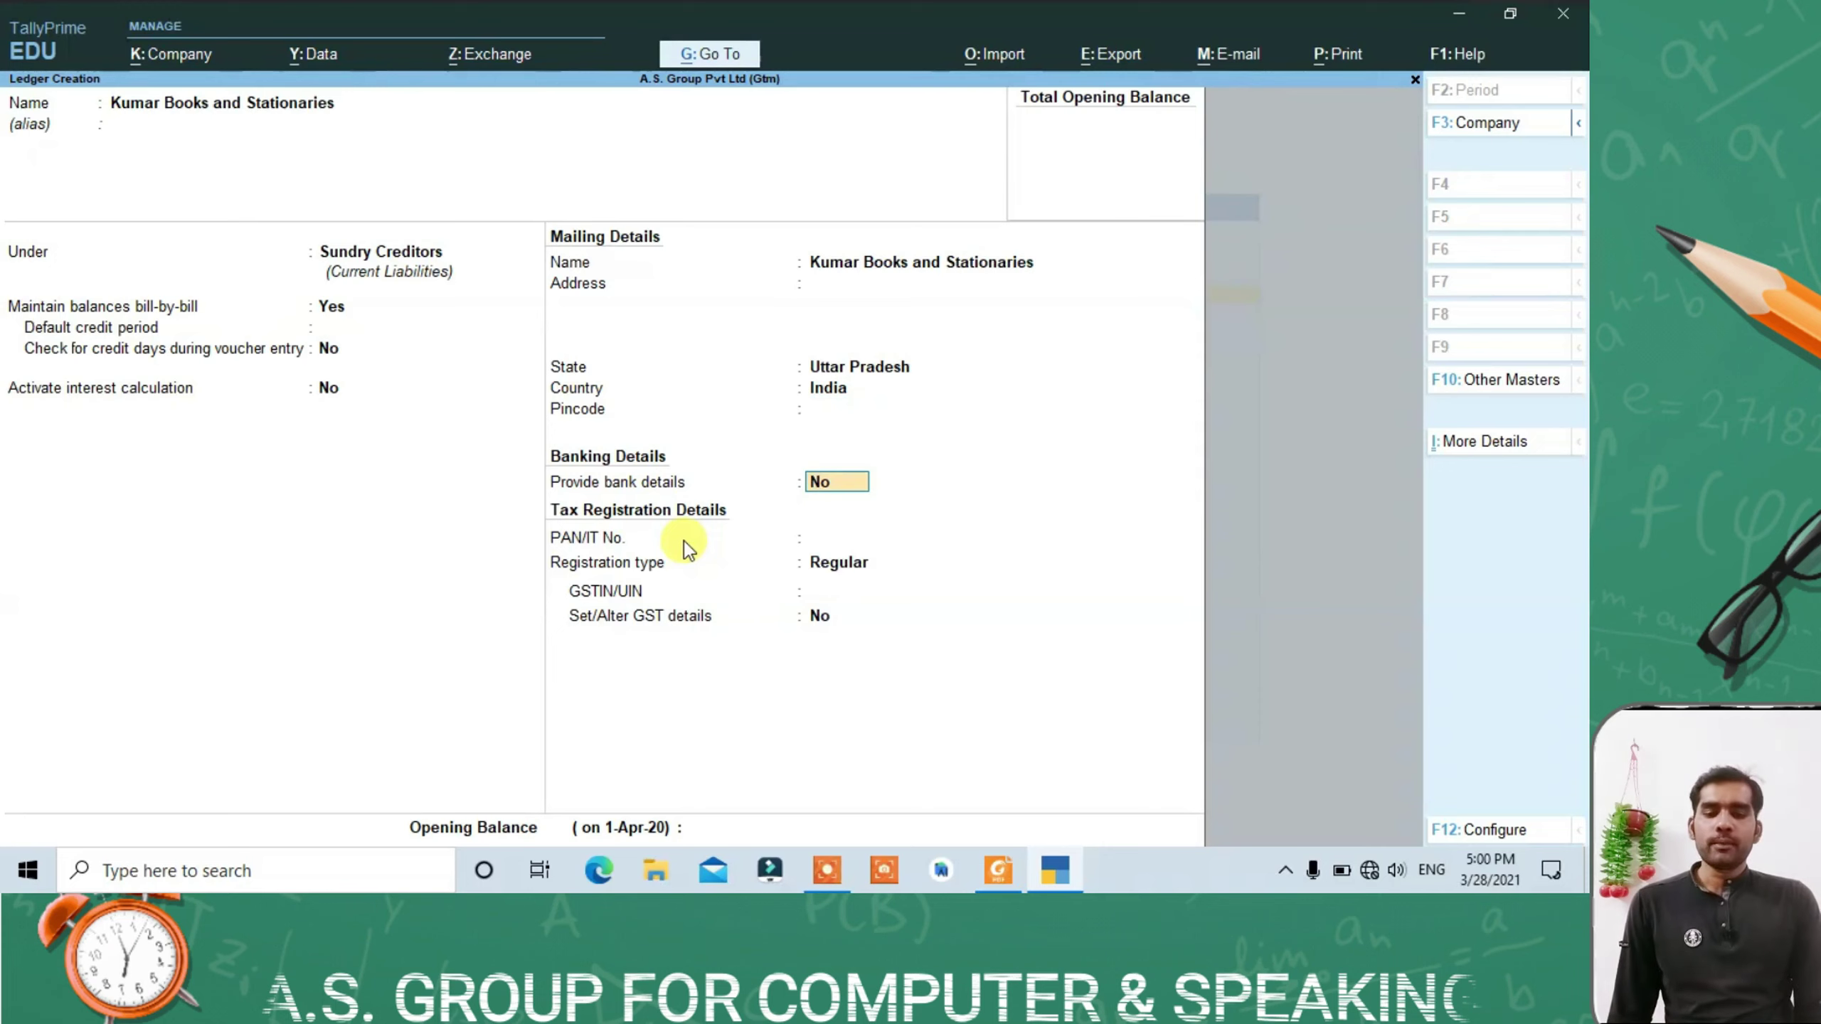
{"action": "key", "text": "Return"}
{"action": "key", "text": "Return"}
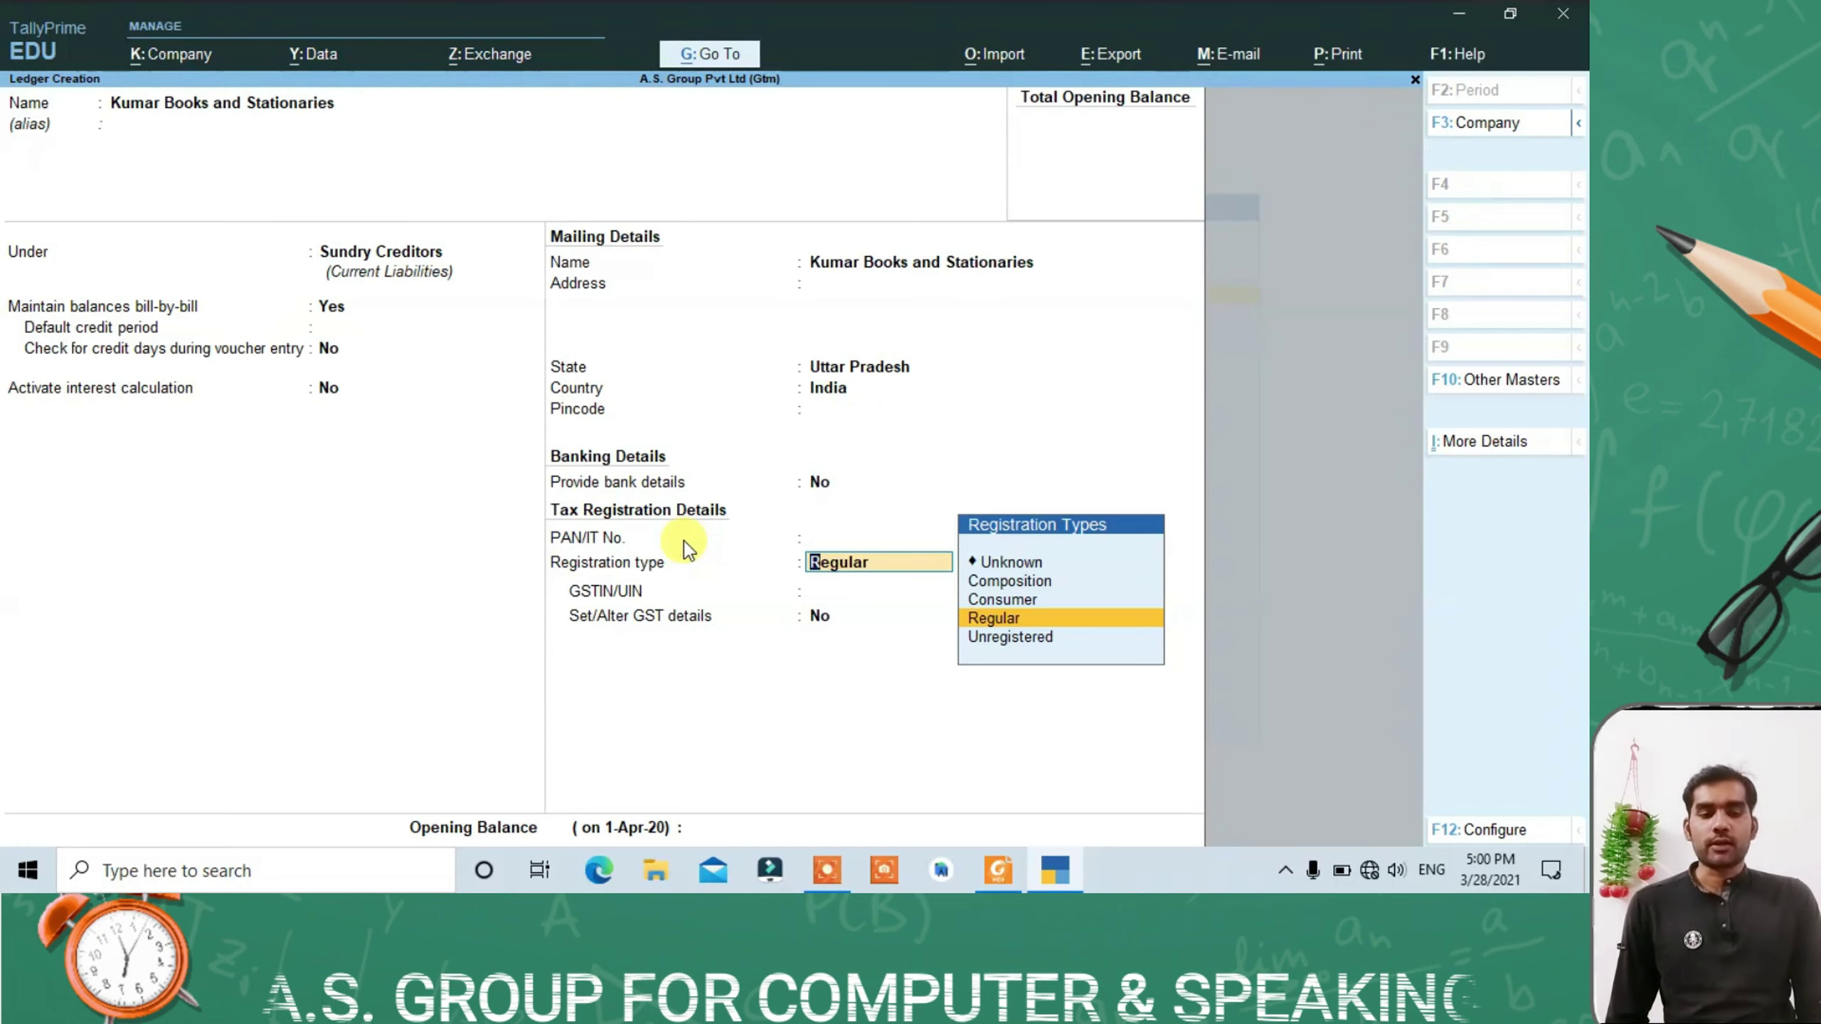
Step: Choose Regular registration, enter the party's GSTIN, dismiss the warning and save the ledger
{"action": "key", "text": "Return"}
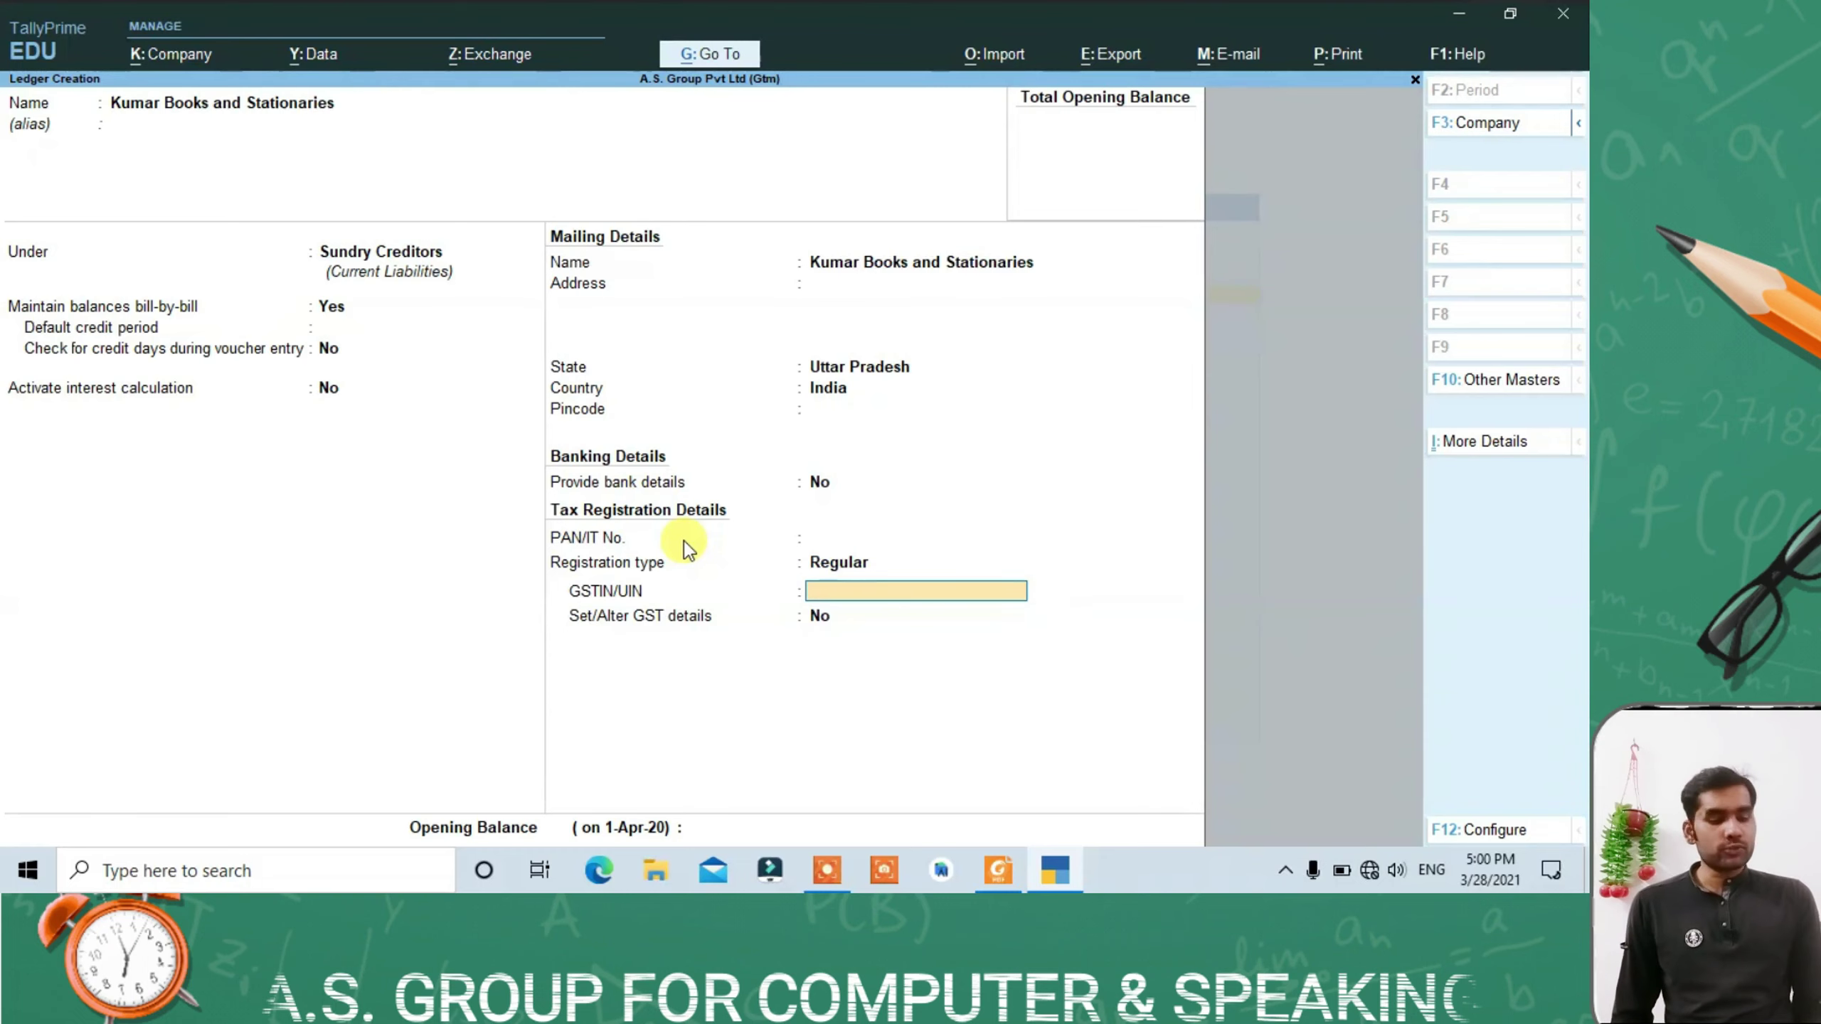
{"action": "type", "text": "5252545"}
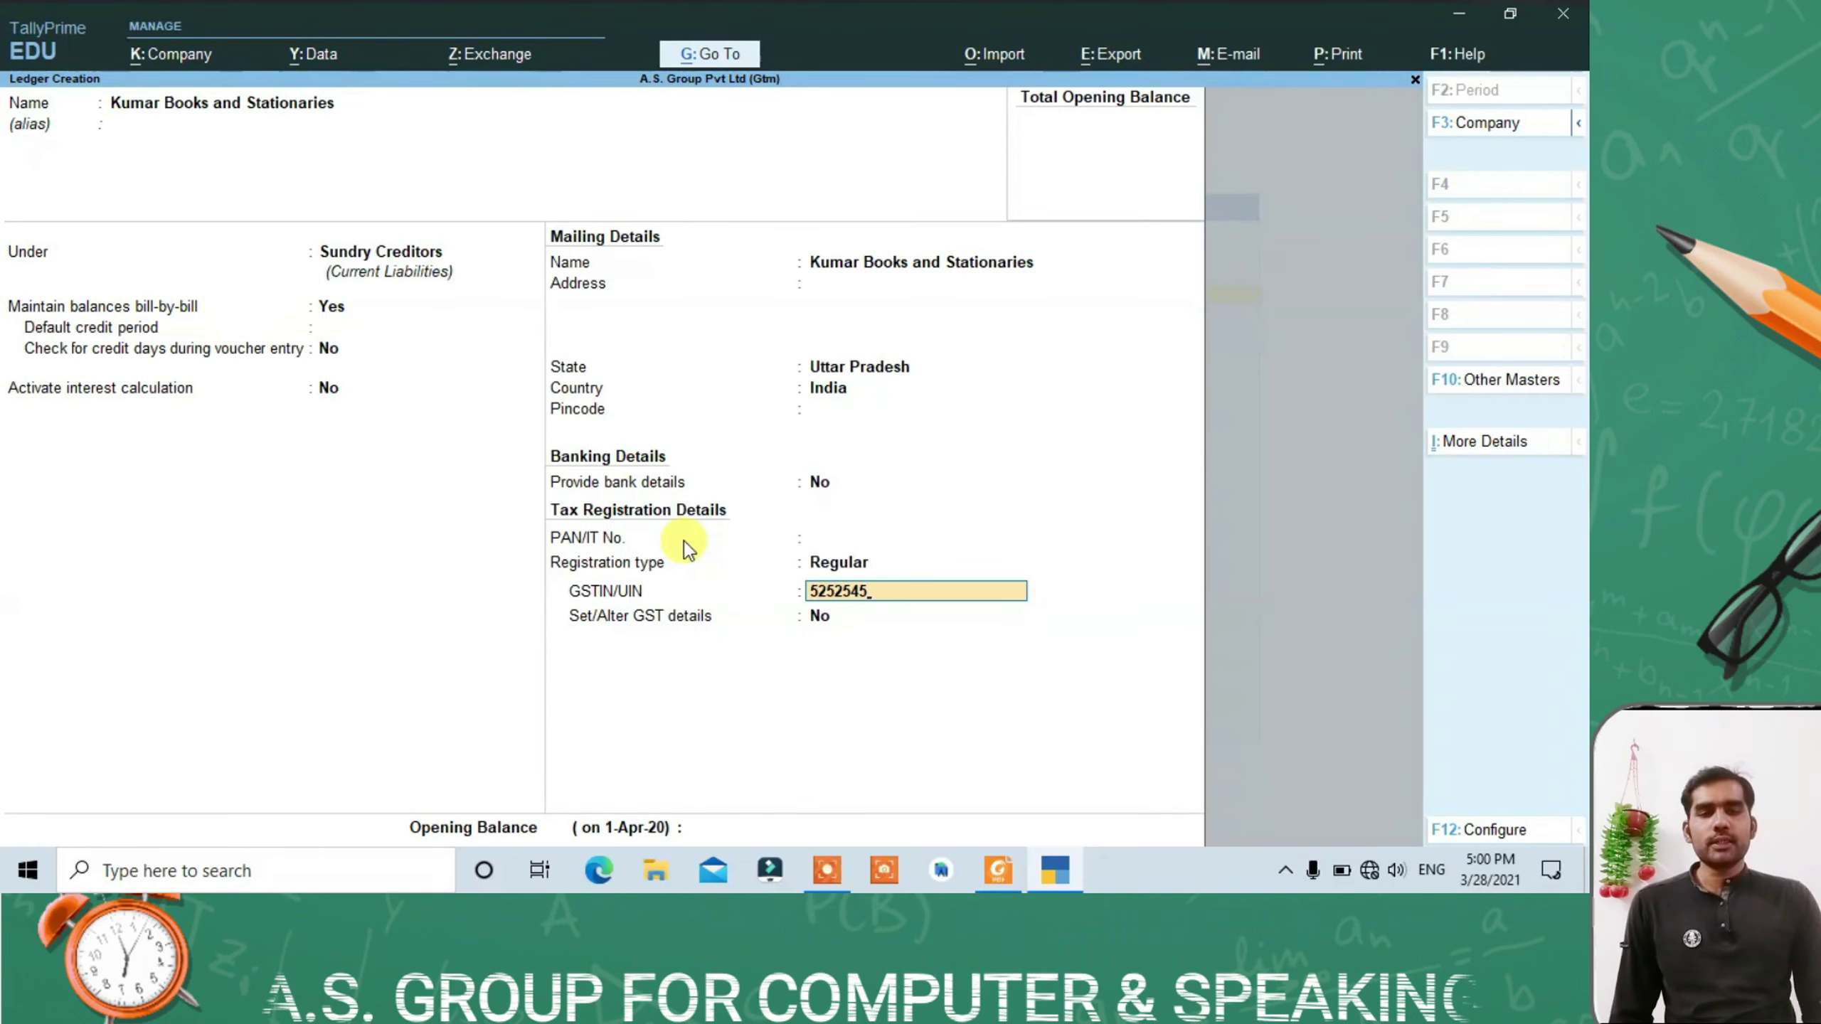
{"action": "key", "text": "Return"}
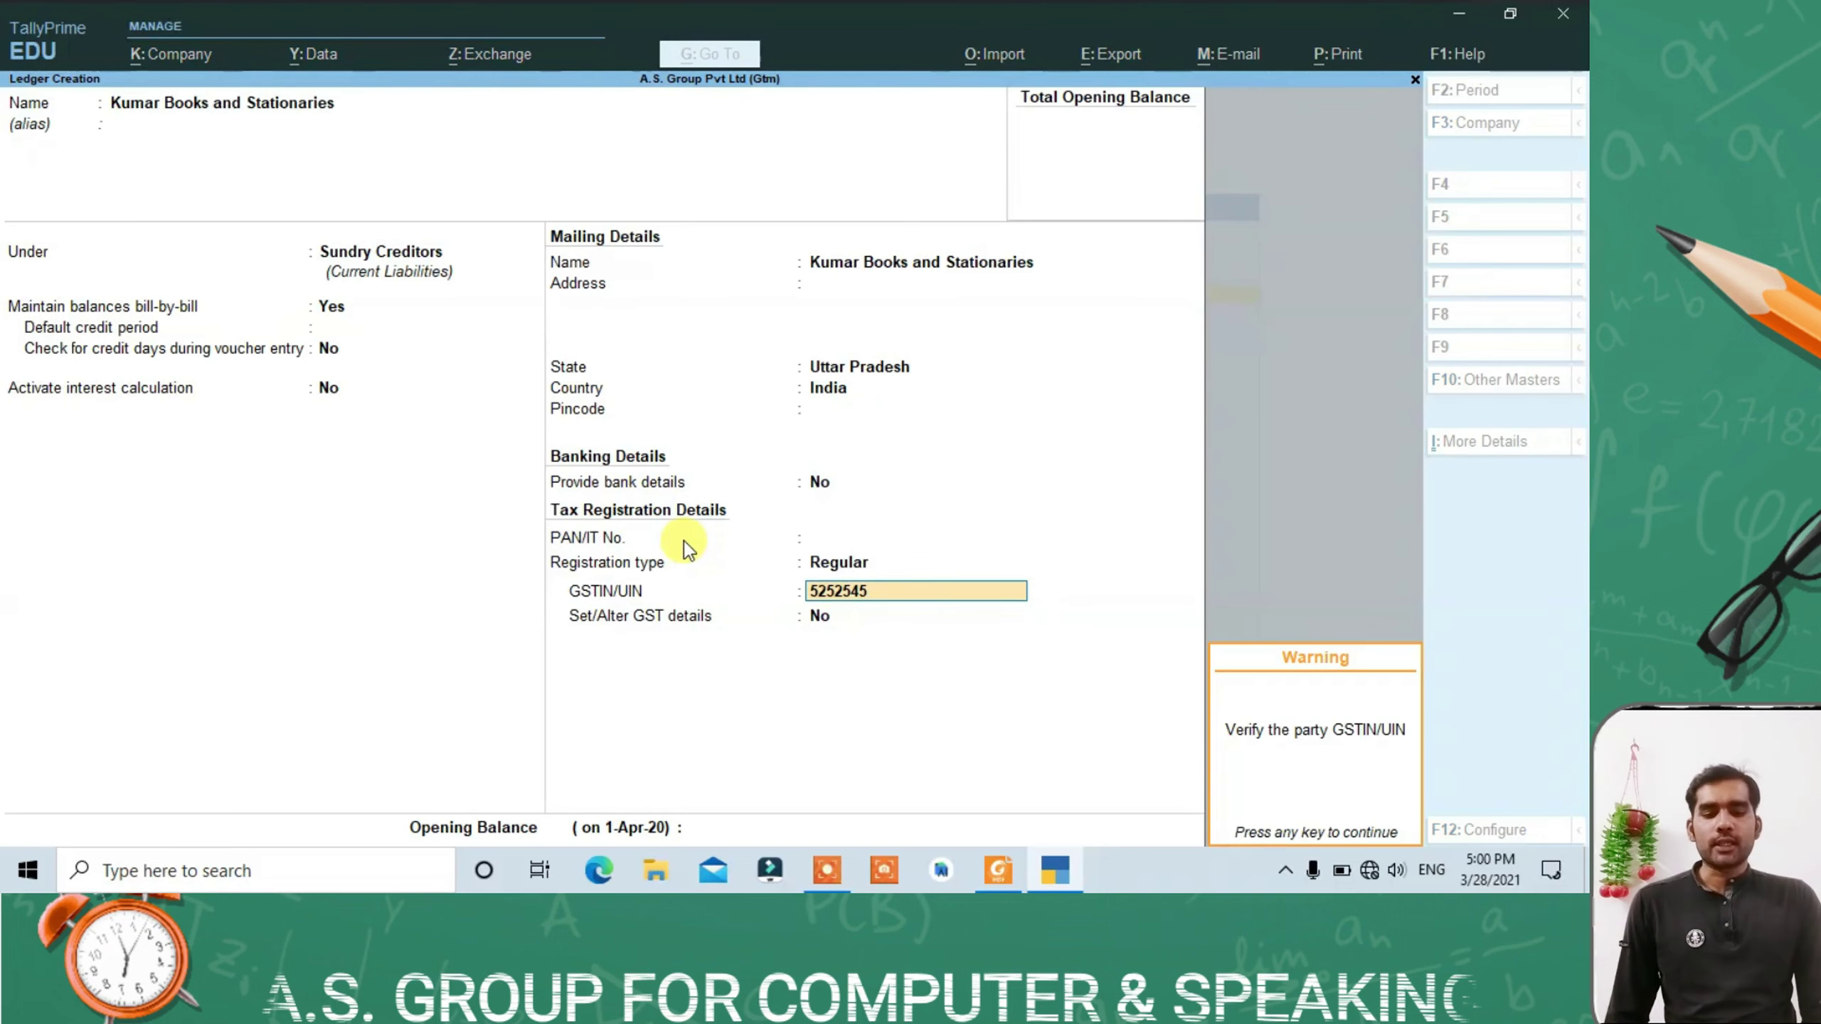
{"action": "key", "text": "Return"}
{"action": "key", "text": "Return"}
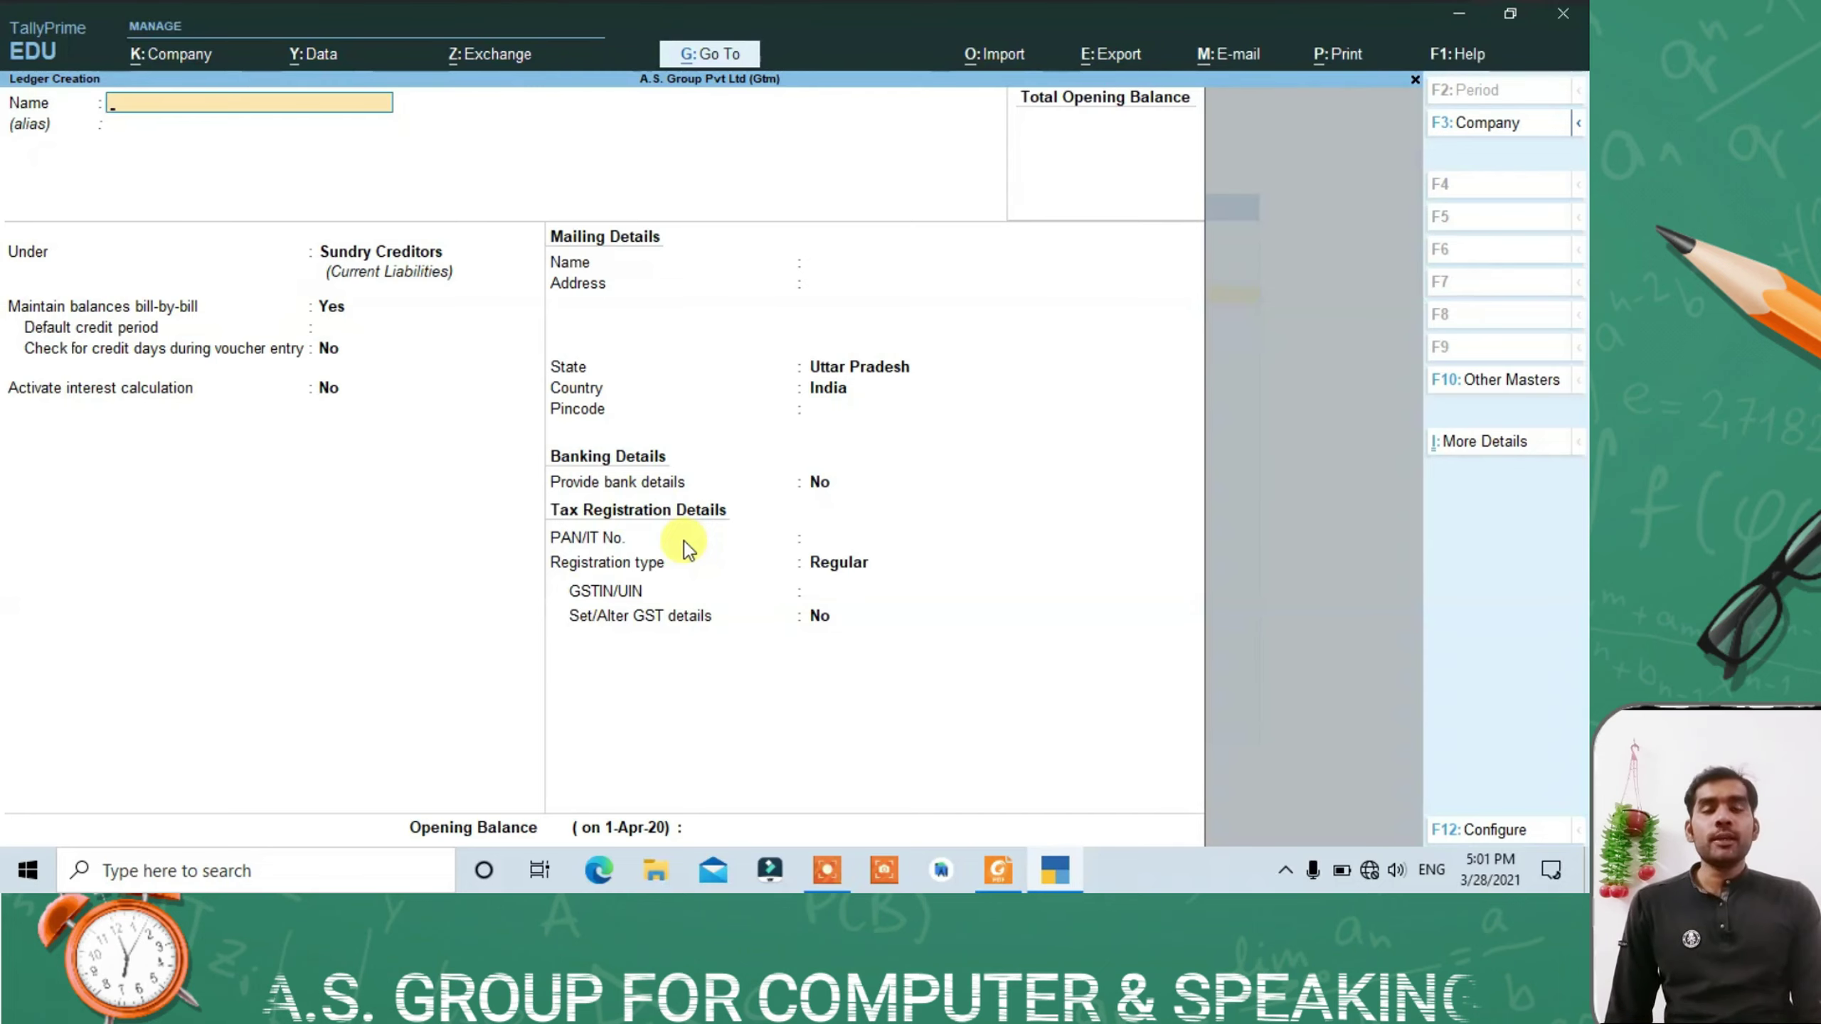
Step: Create and save ledger 'Exempt Purchase' under Purchase Accounts with Goods as the supply type
{"action": "type", "text": "Exe"}
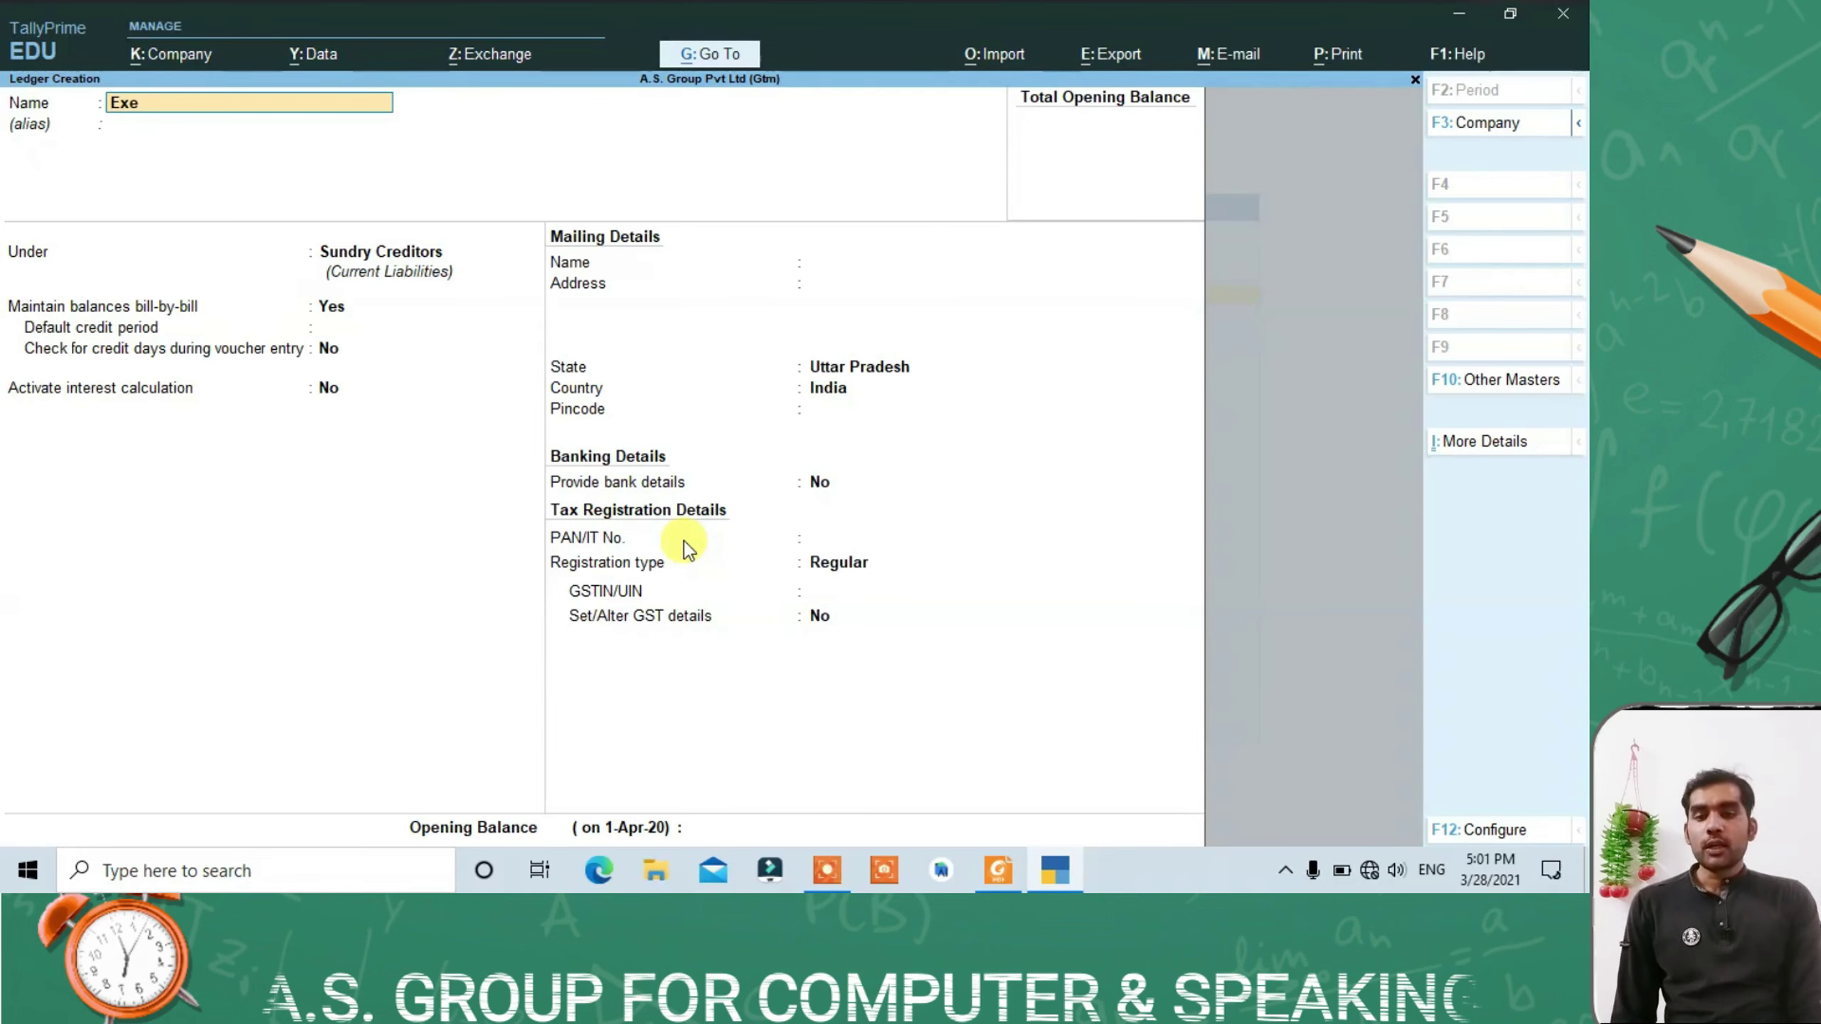
{"action": "type", "text": "mpt Purchase"}
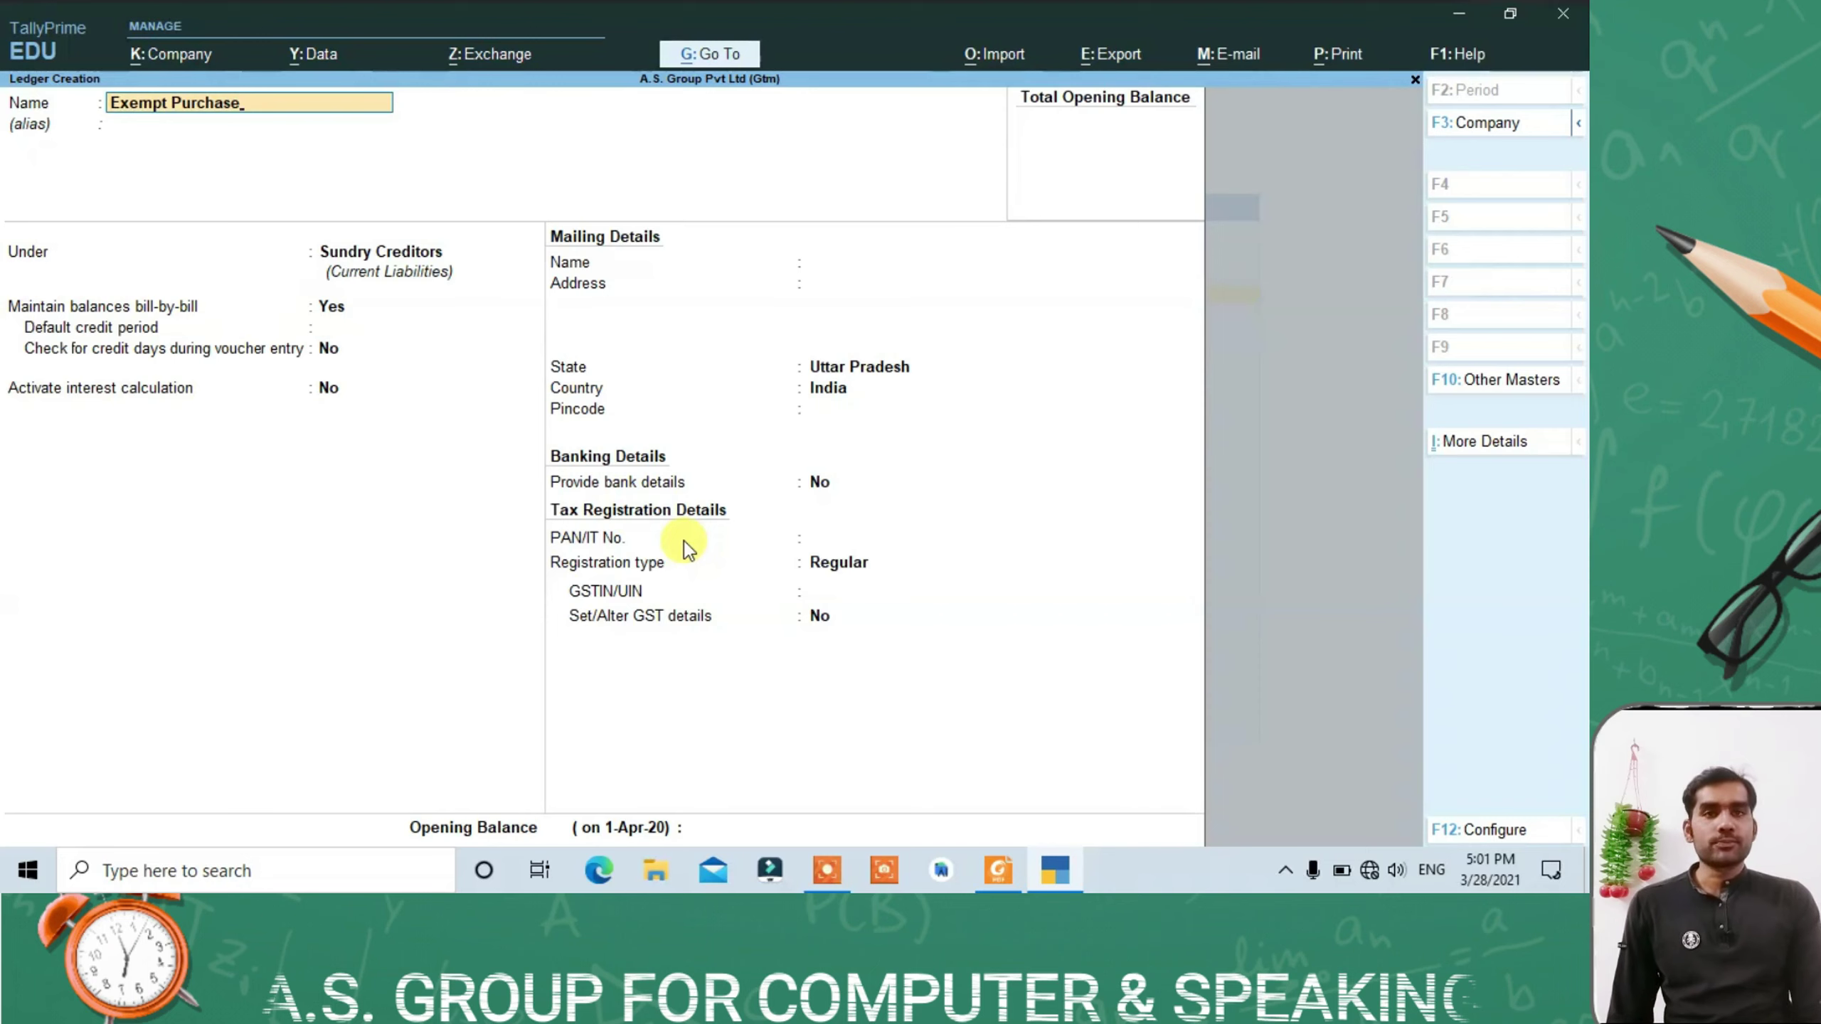
{"action": "key", "text": "Return"}
{"action": "key", "text": "Return"}
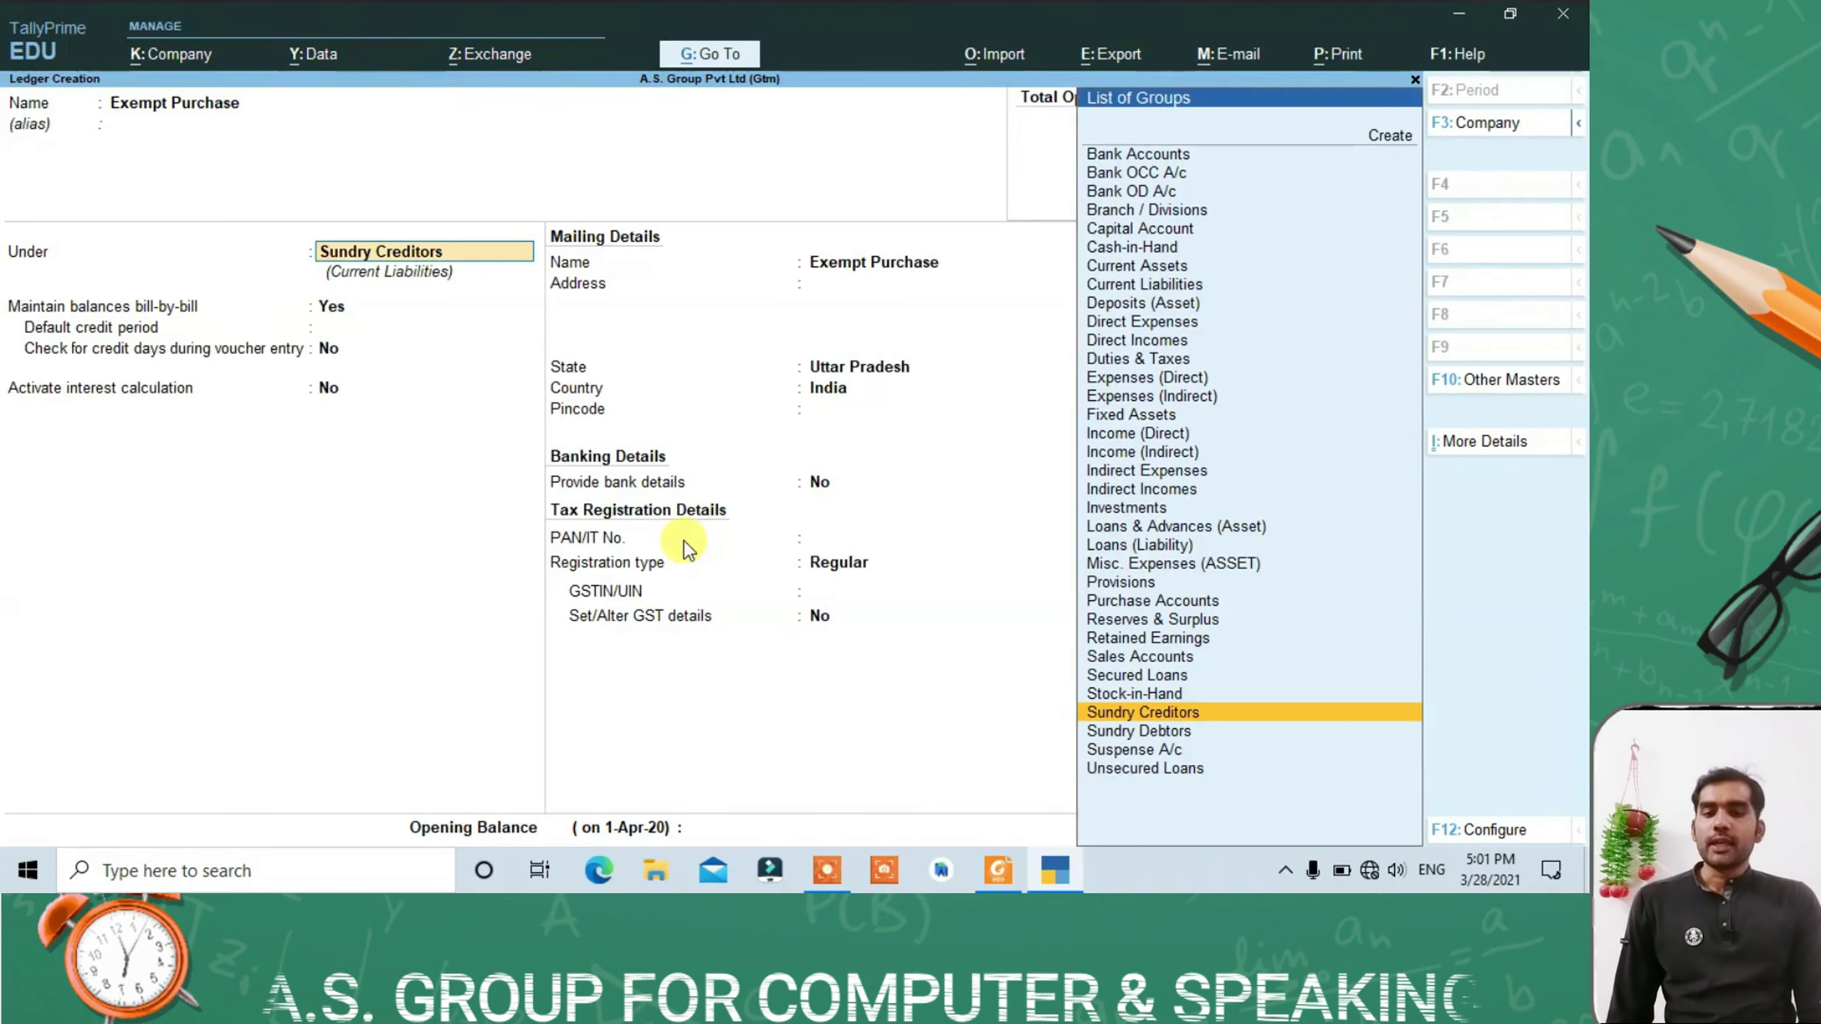
{"action": "type", "text": "pur"}
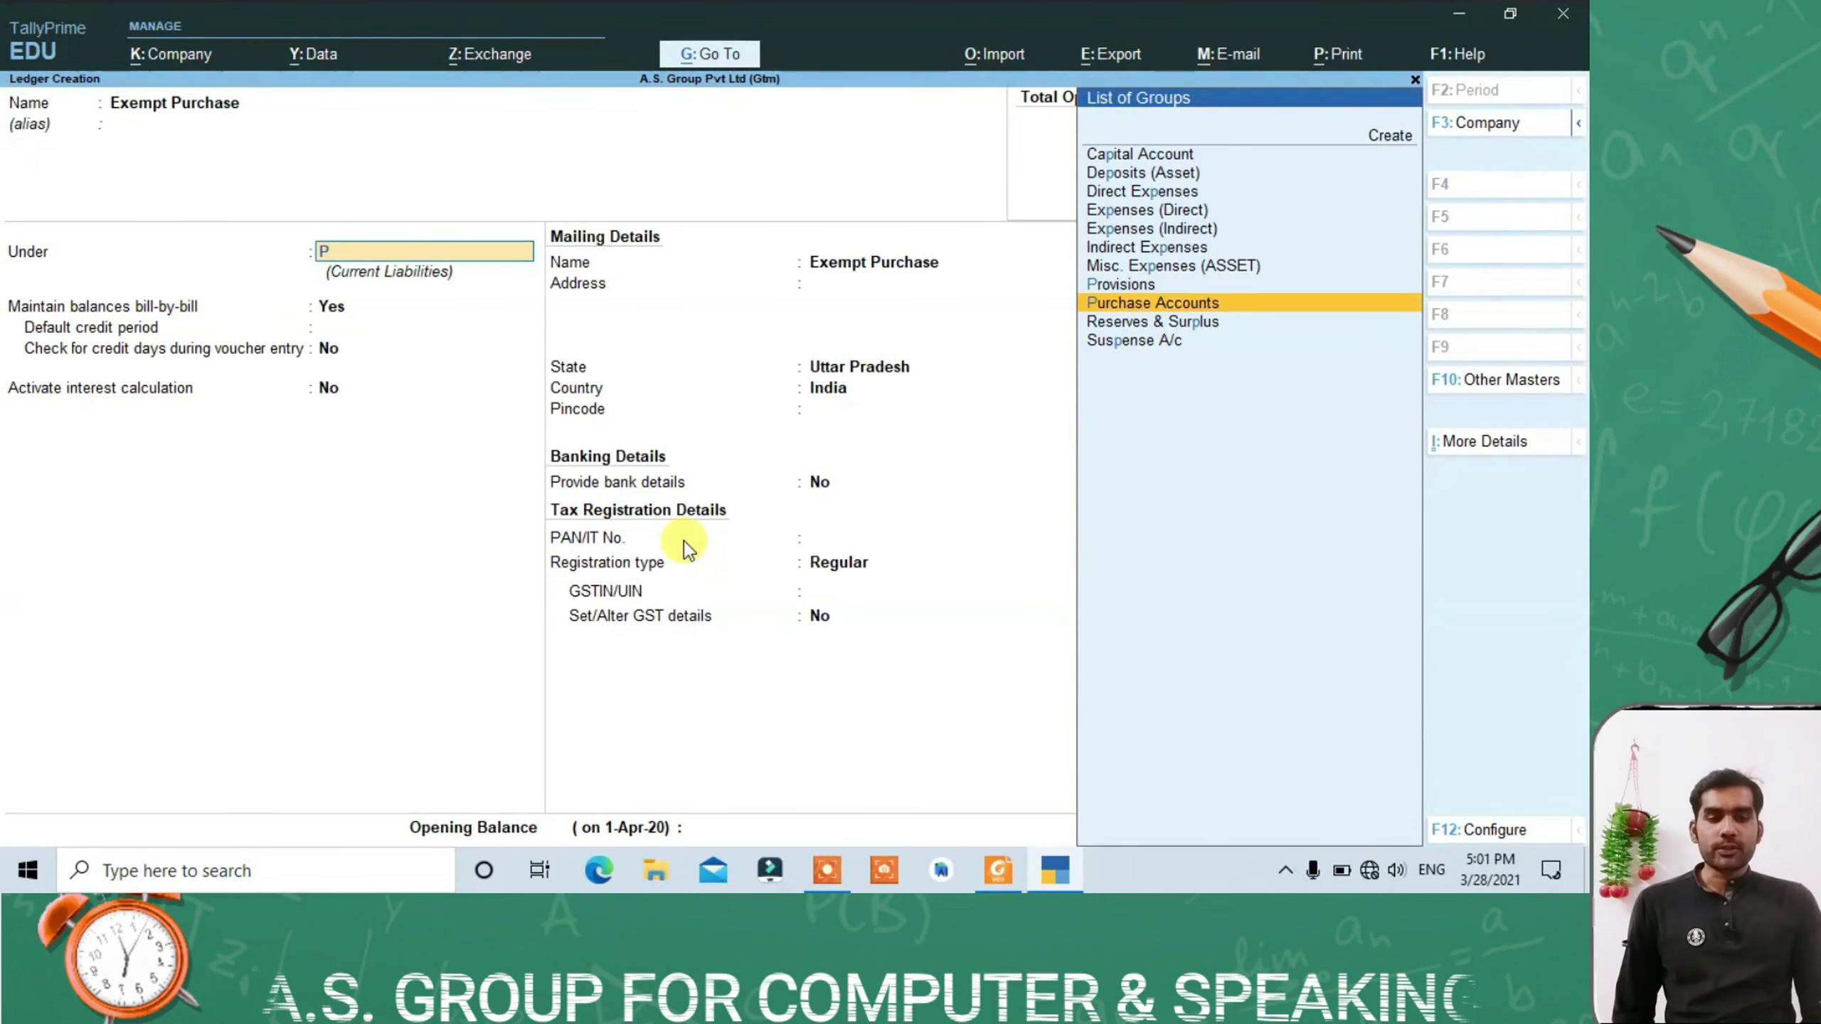
{"action": "key", "text": "Return"}
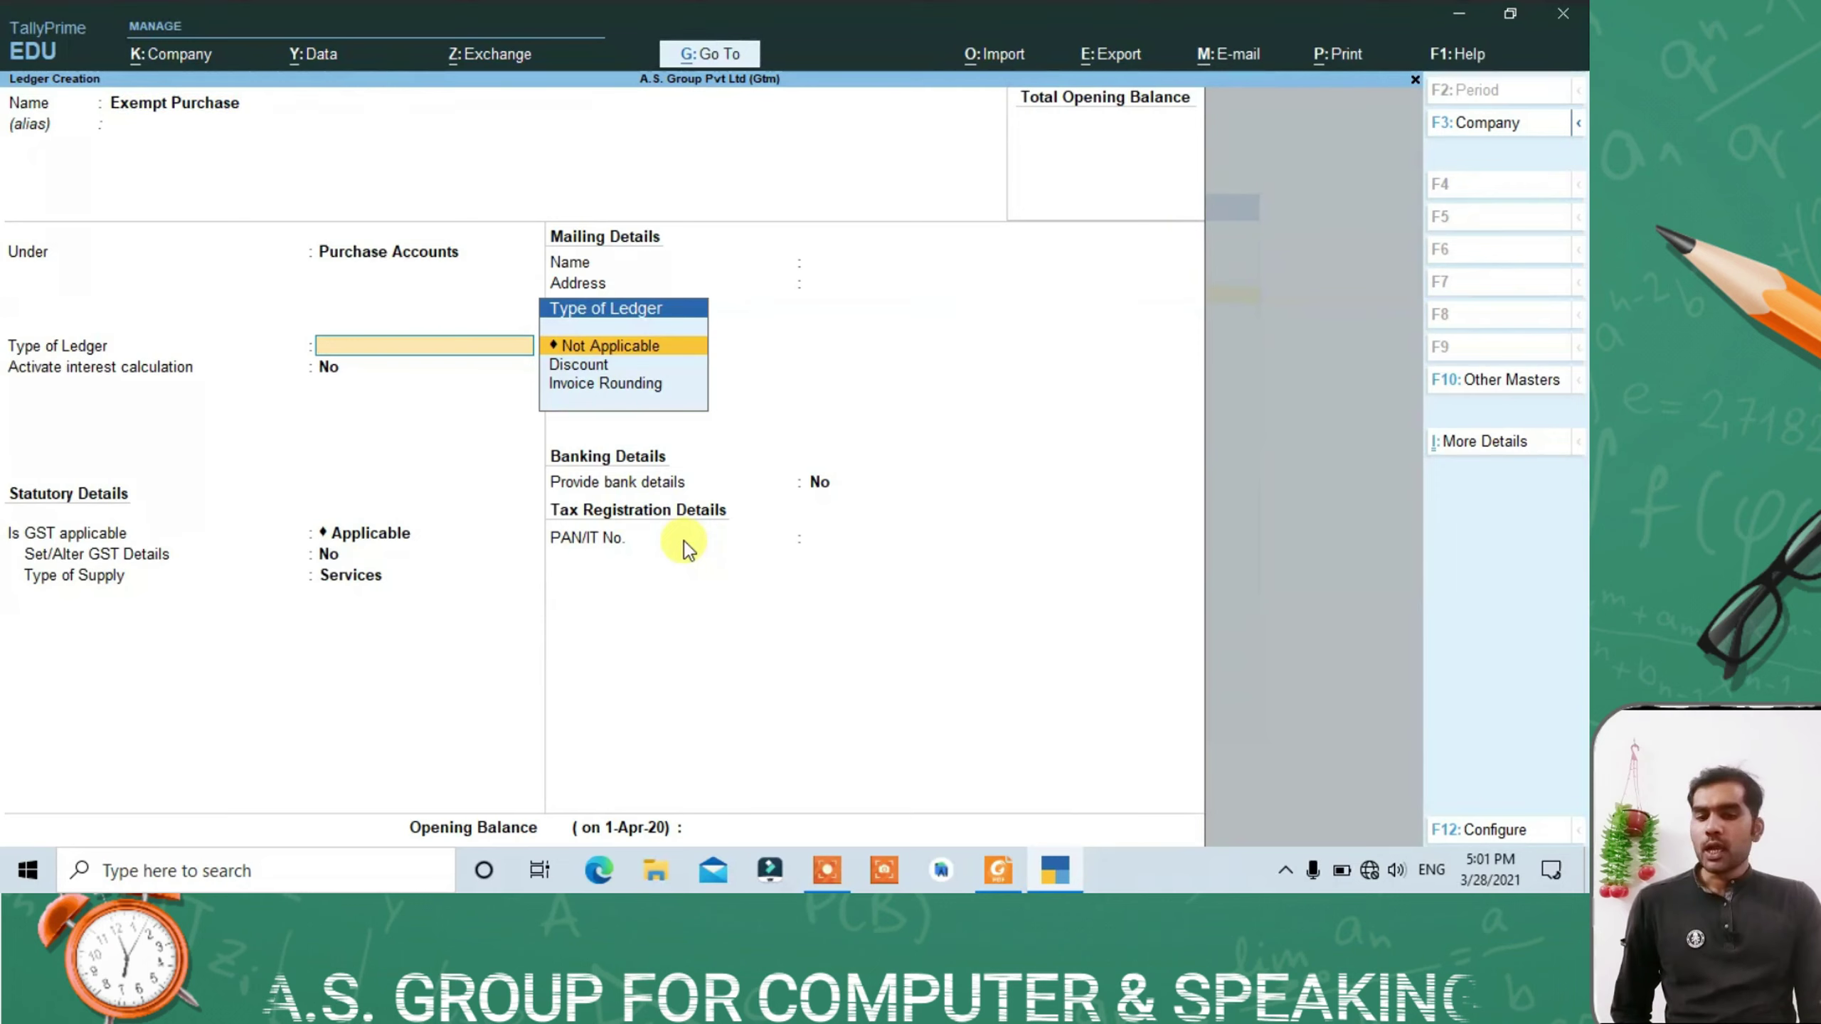
{"action": "key", "text": "Return"}
{"action": "key", "text": "Return"}
{"action": "key", "text": "Return"}
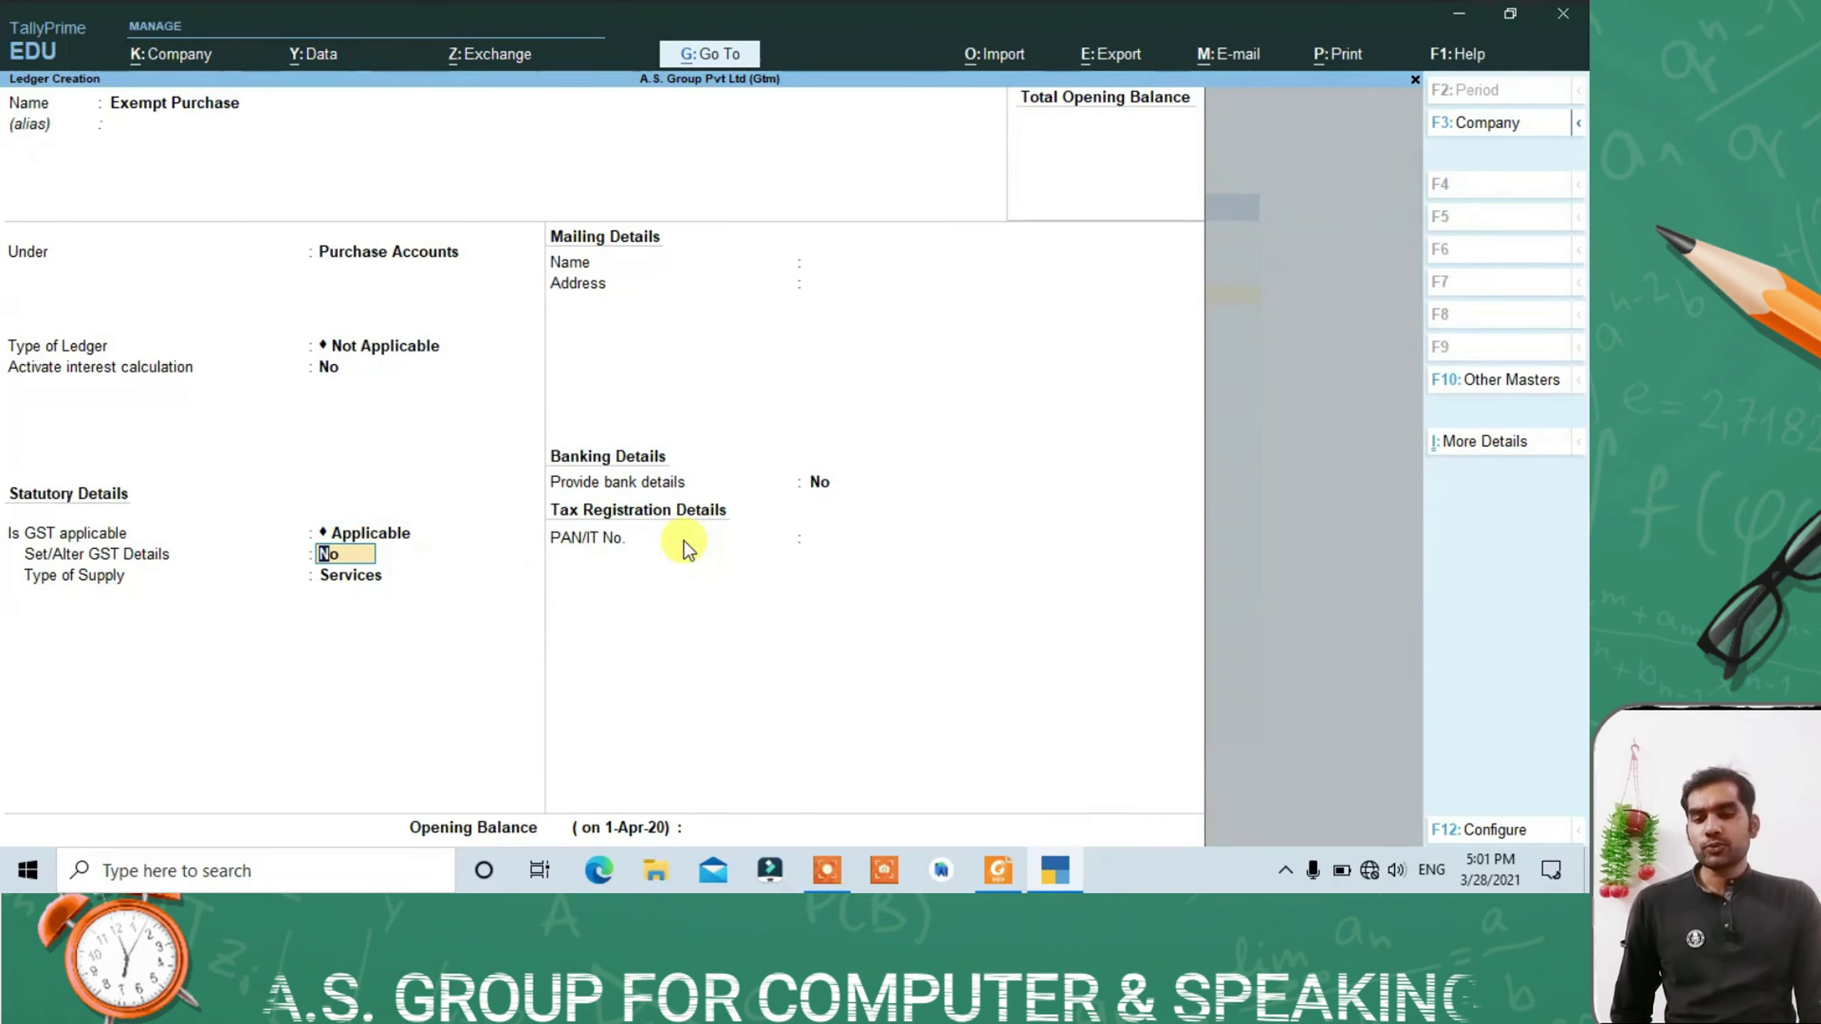
{"action": "key", "text": "Return"}
{"action": "key", "text": "Up"}
{"action": "key", "text": "Return"}
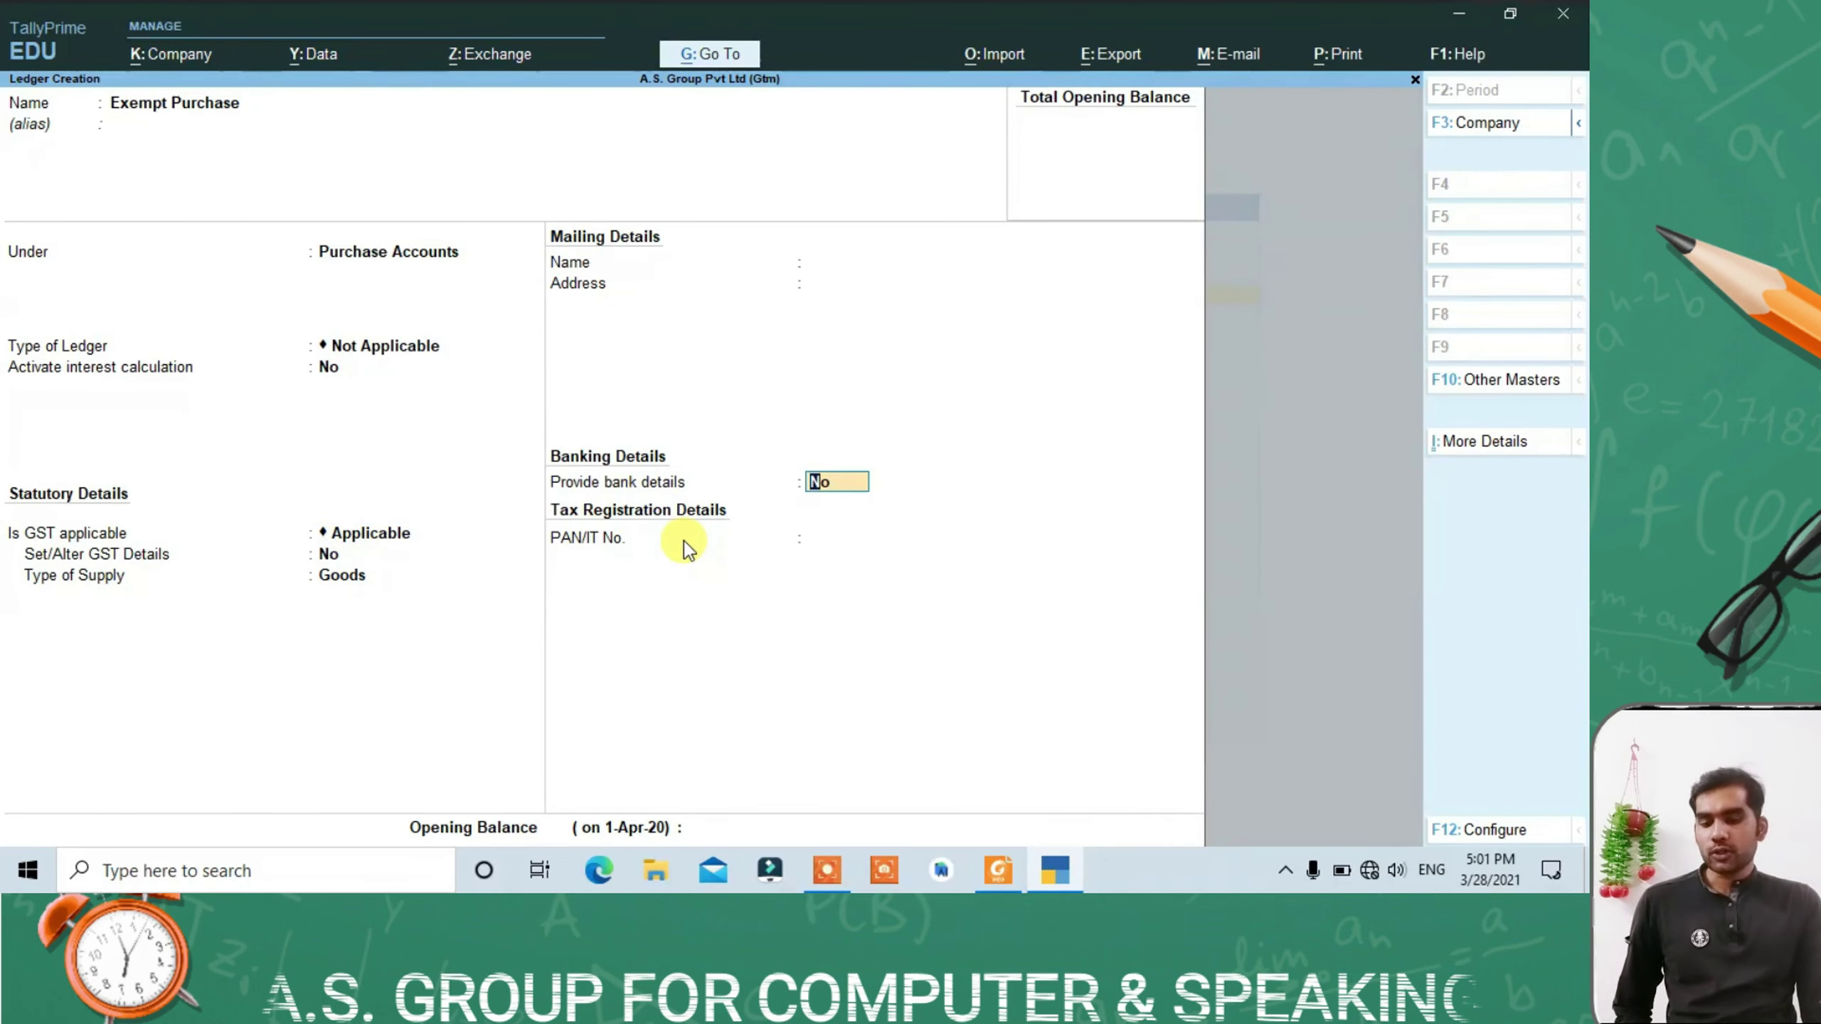
{"action": "key", "text": "ctrl+a"}
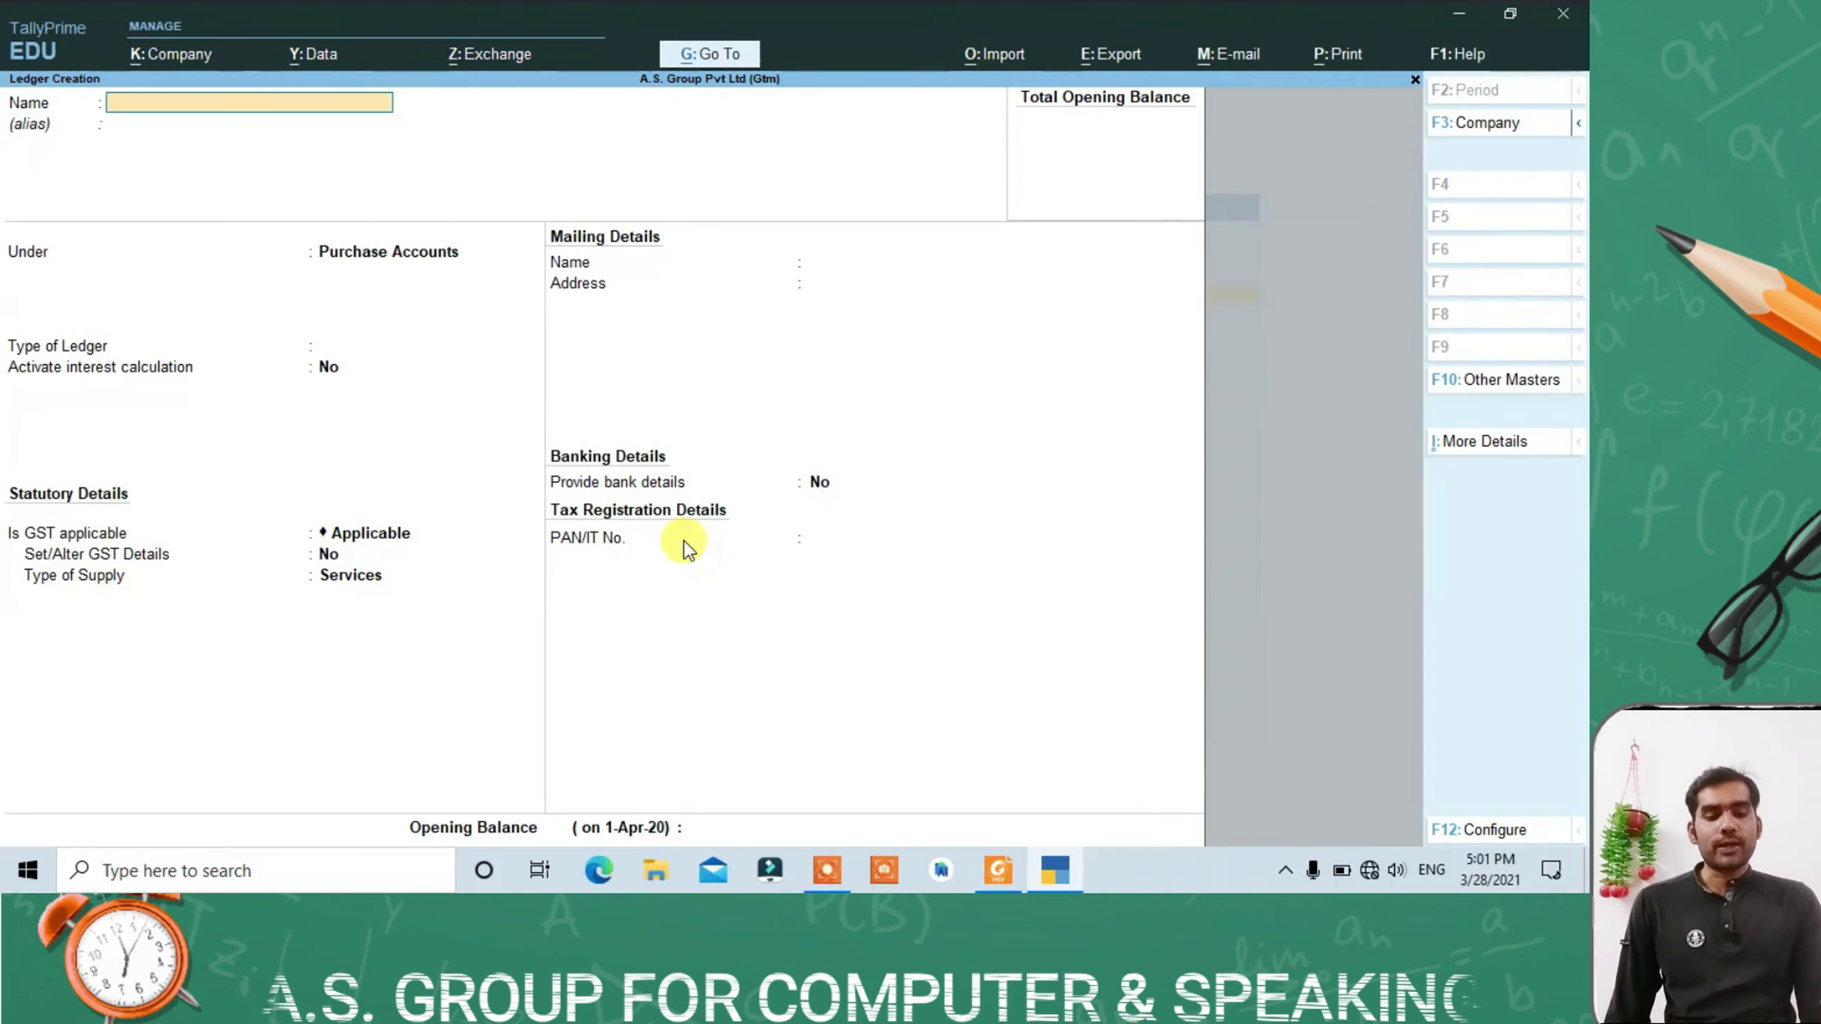
Step: Quit ledger creation and go to voucher entry from the Gateway of Tally
{"action": "key", "text": "Escape"}
{"action": "key", "text": "Return"}
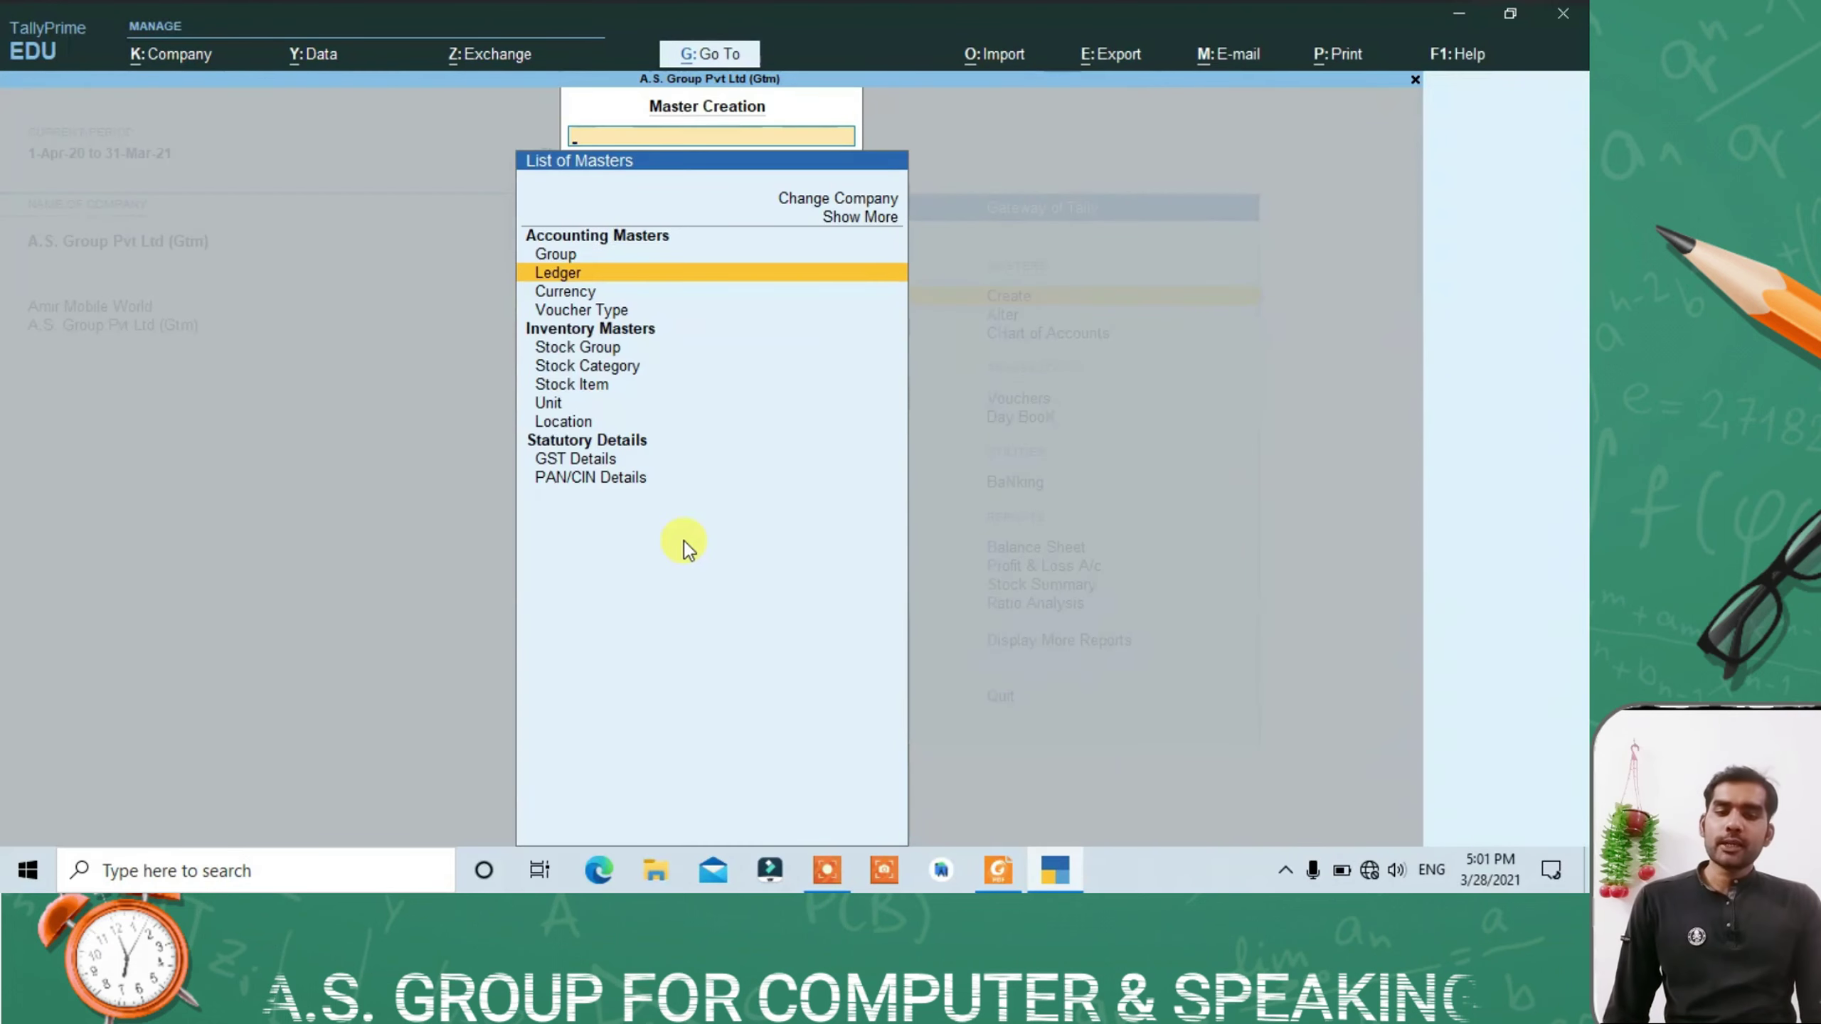
{"action": "key", "text": "Escape"}
{"action": "key", "text": "Down"}
{"action": "key", "text": "Down"}
{"action": "key", "text": "Down"}
{"action": "key", "text": "Down"}
{"action": "key", "text": "Up"}
{"action": "key", "text": "Return"}
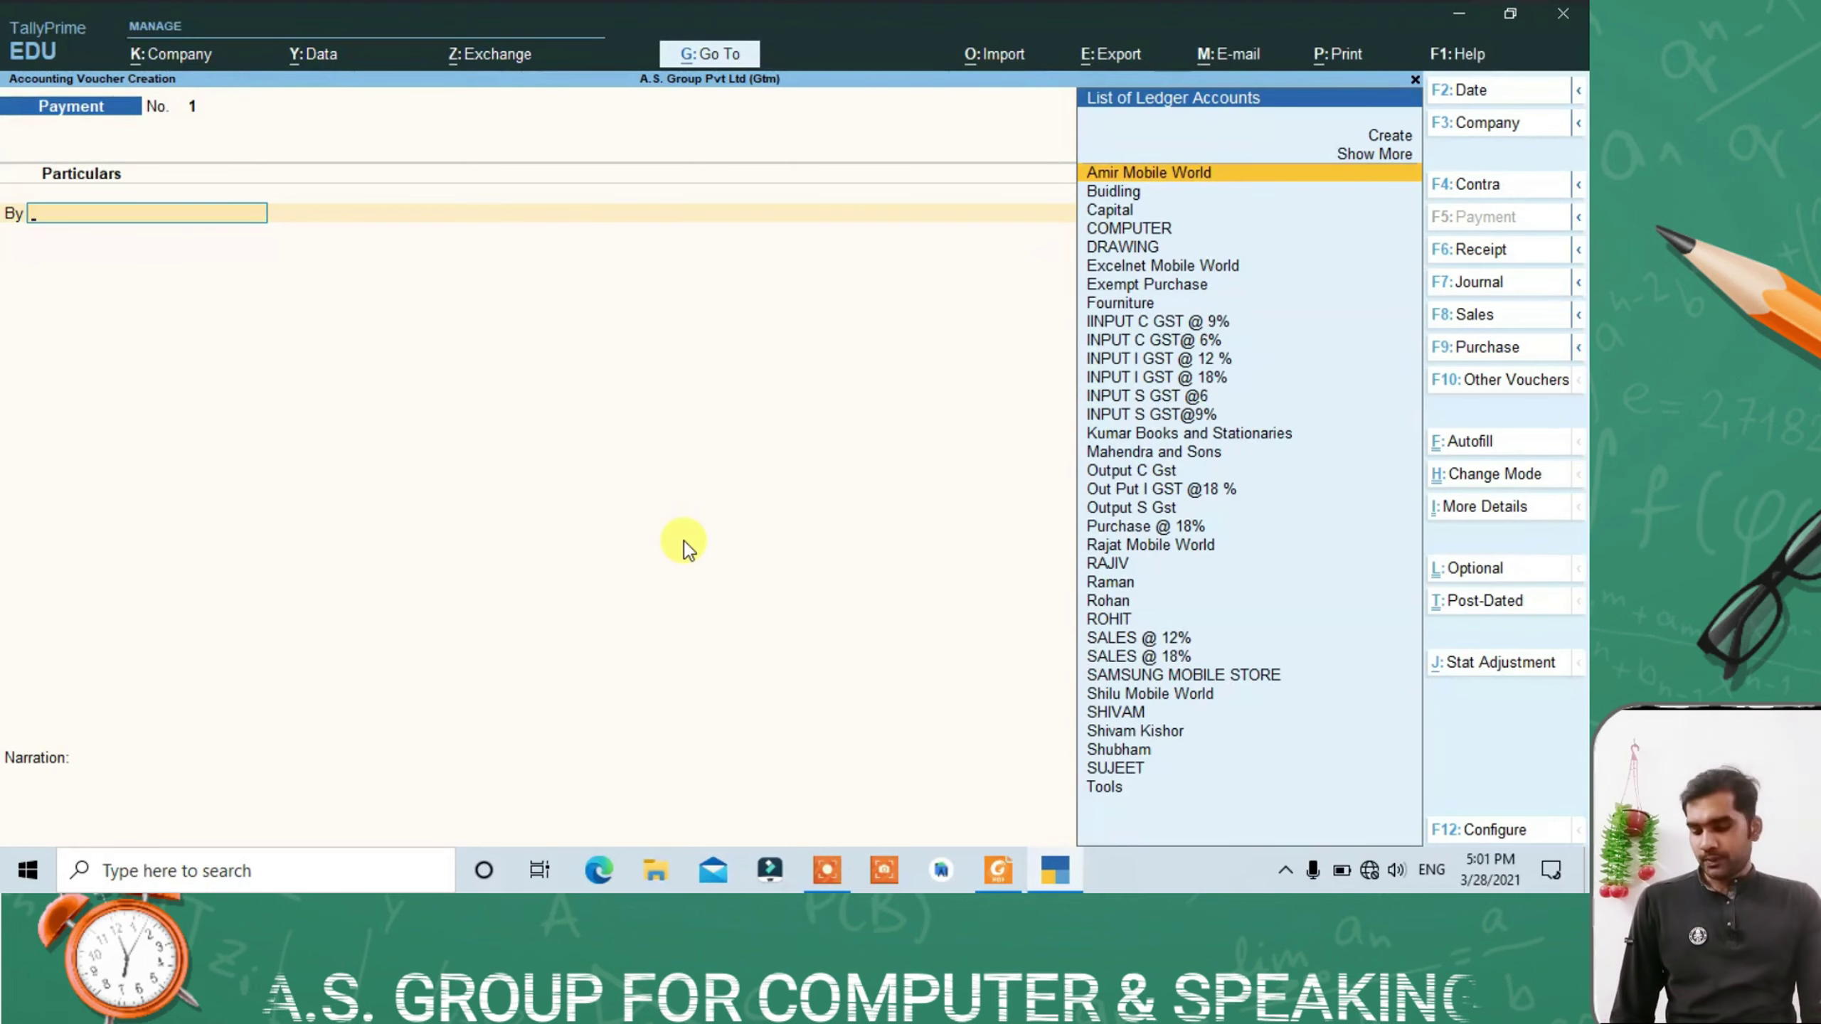
Step: After checking the invoice PDF, switch the voucher type to Purchase
{"action": "key", "text": "alt+Tab"}
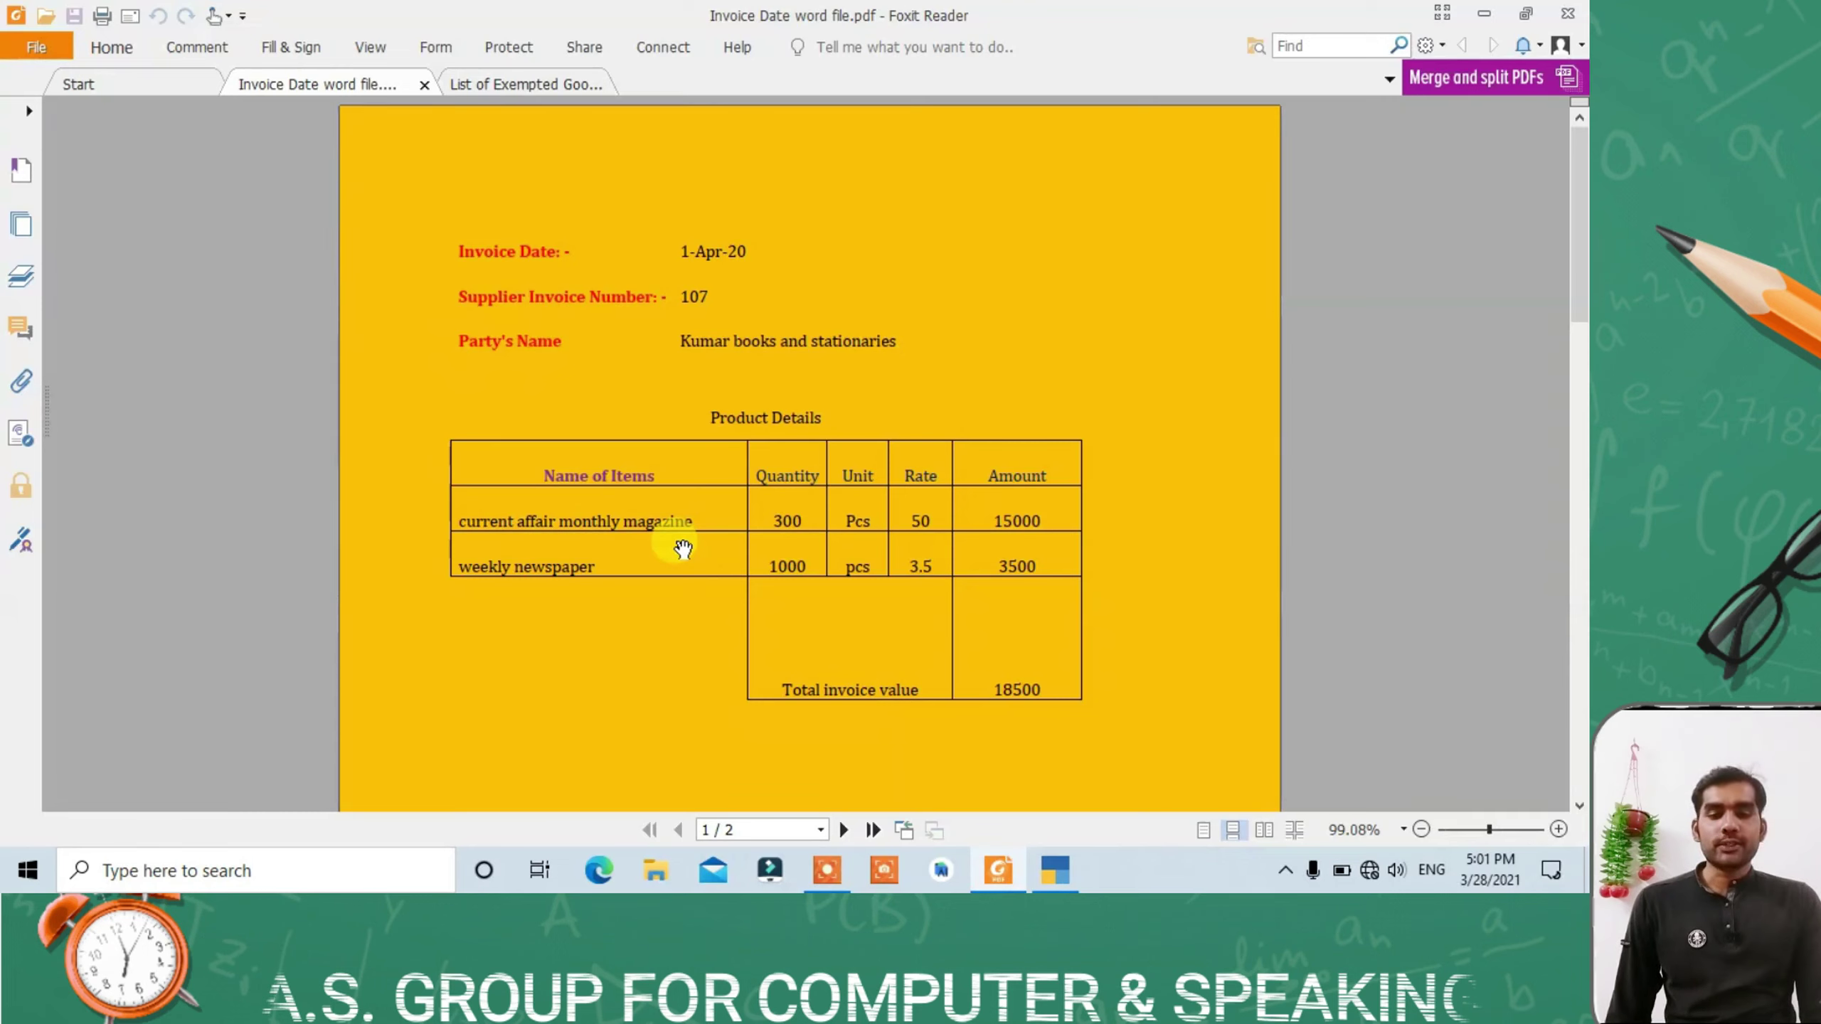
{"action": "key", "text": "alt+Tab"}
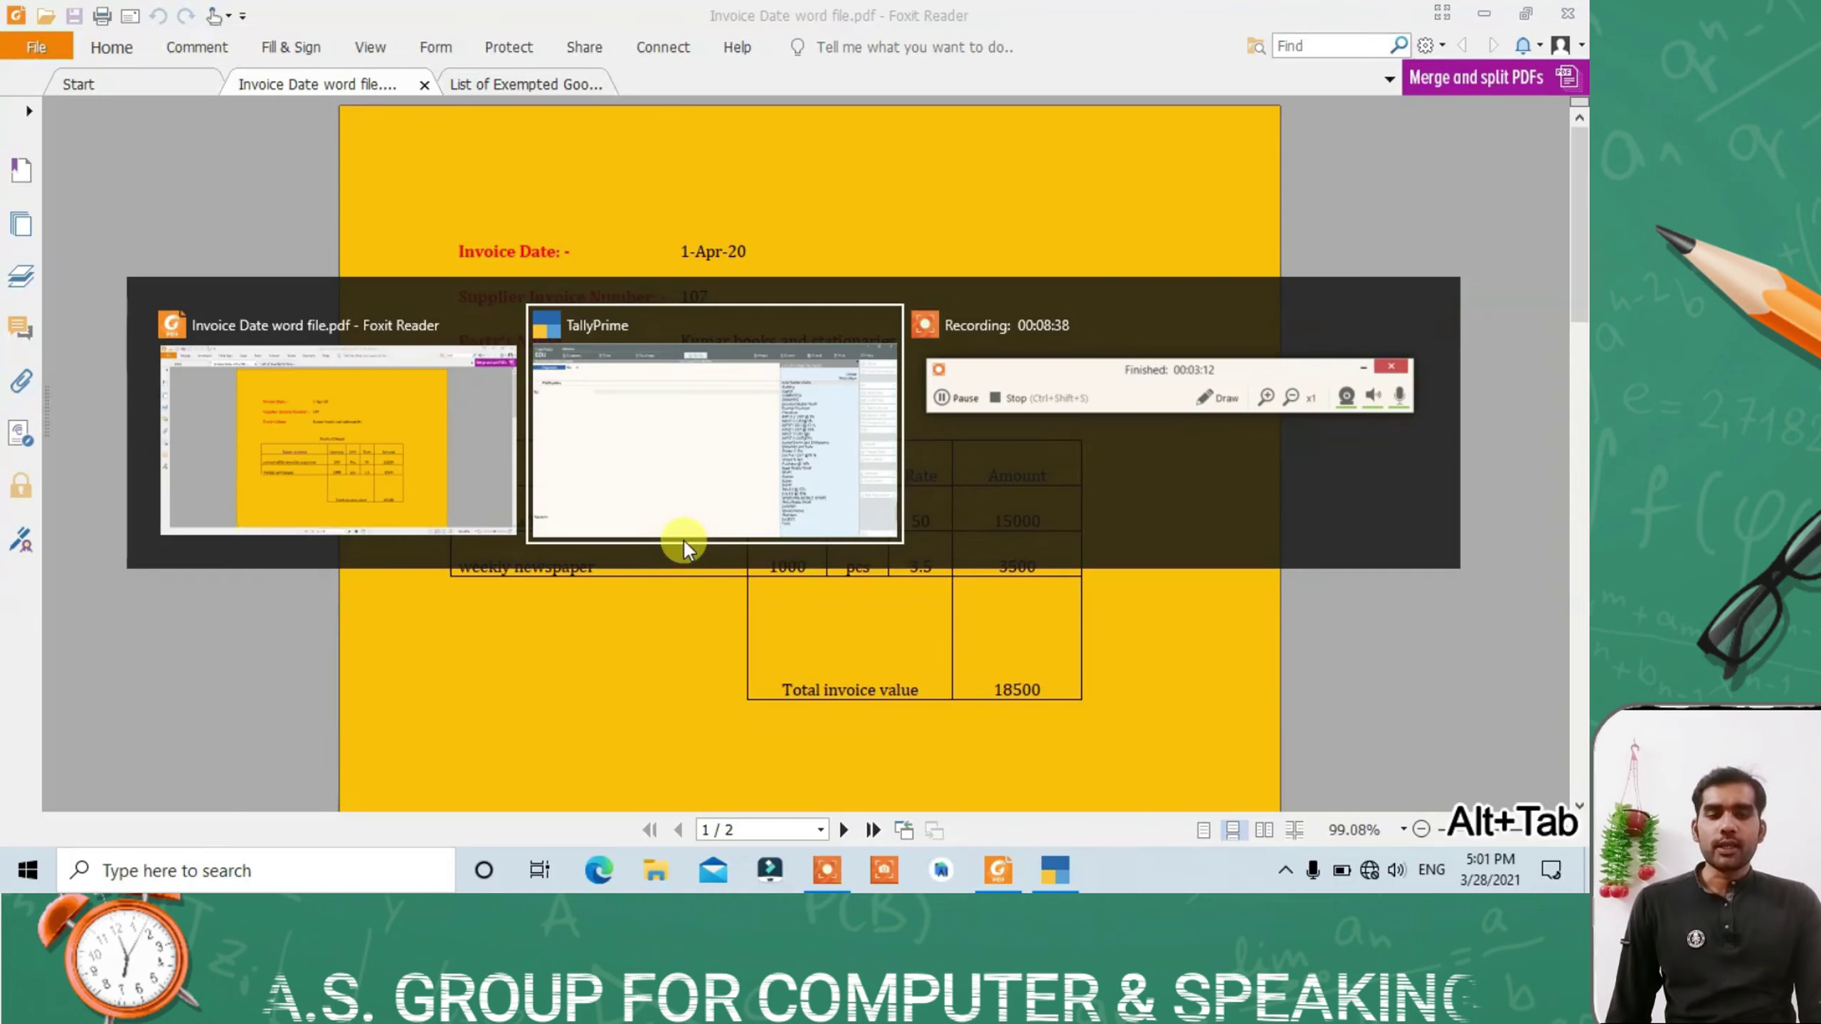
{"action": "left_click", "coordinate": [682, 537]}
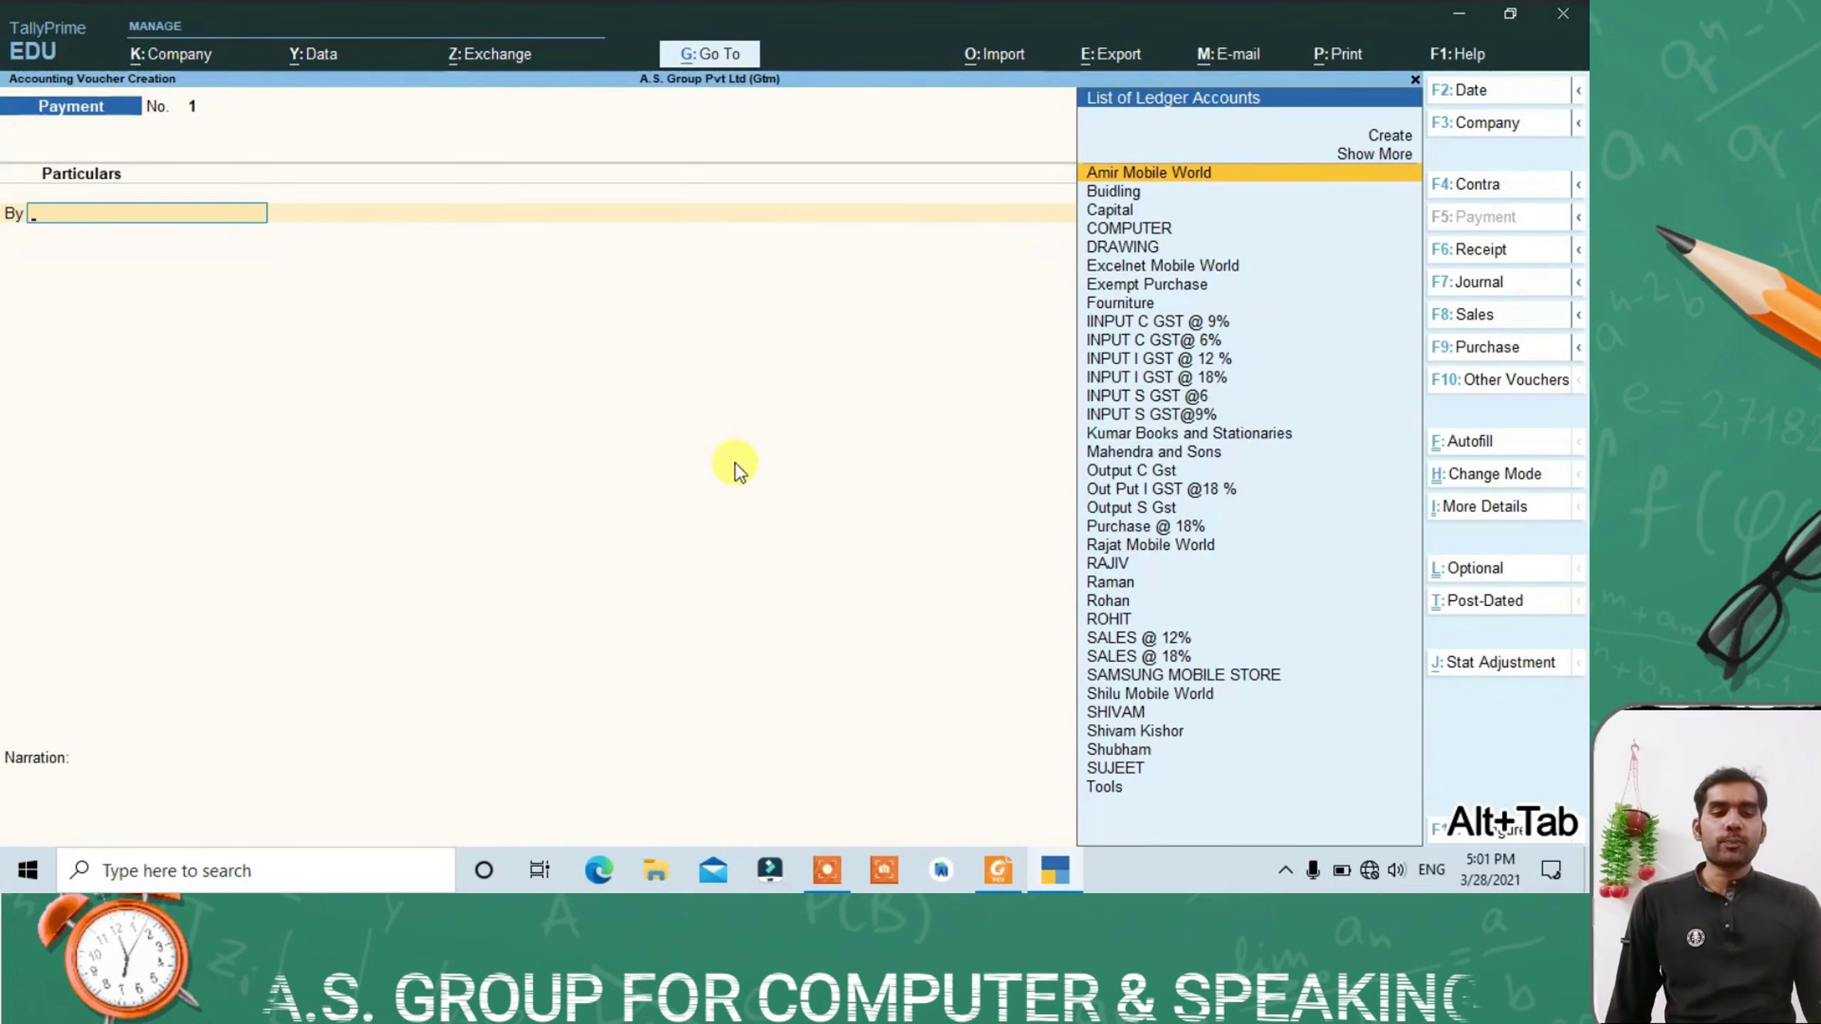
{"action": "left_click", "coordinate": [1475, 348]}
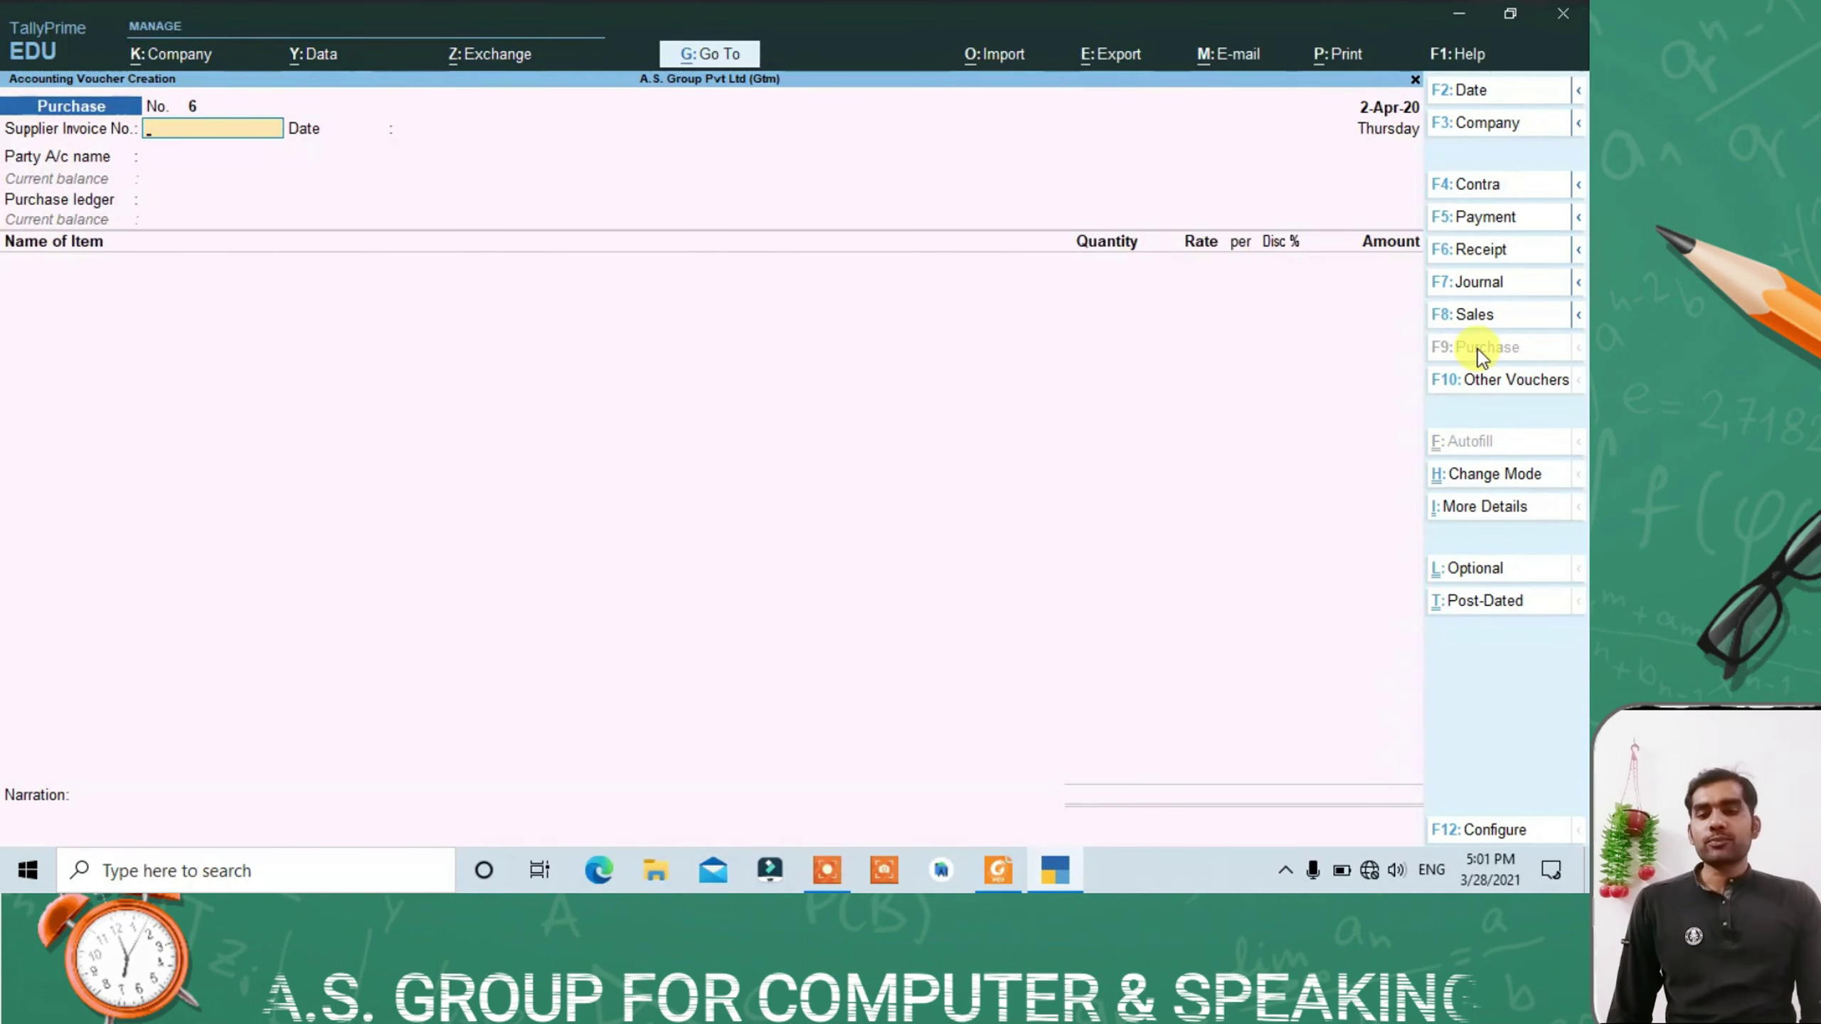
Step: Enter supplier invoice number 107 and invoice date 1-Apr-20, read from the invoice PDF
{"action": "key", "text": "alt+Tab"}
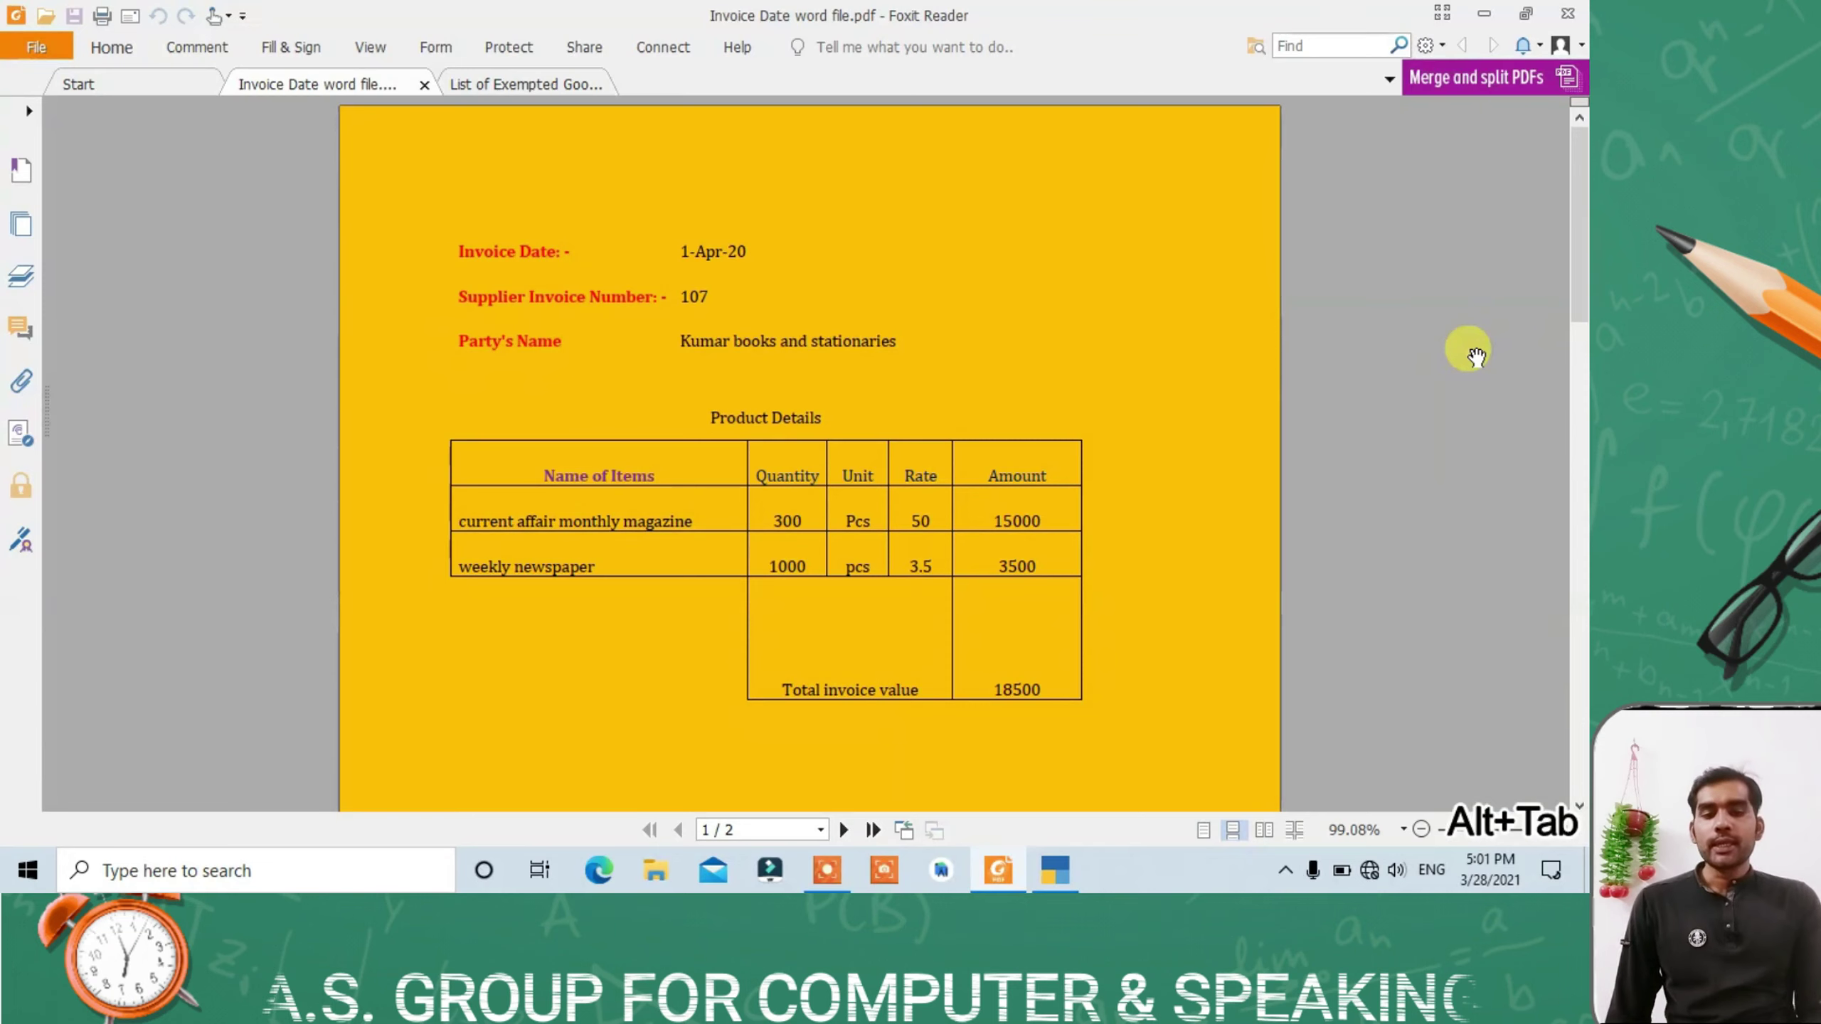
{"action": "key", "text": "alt+Tab"}
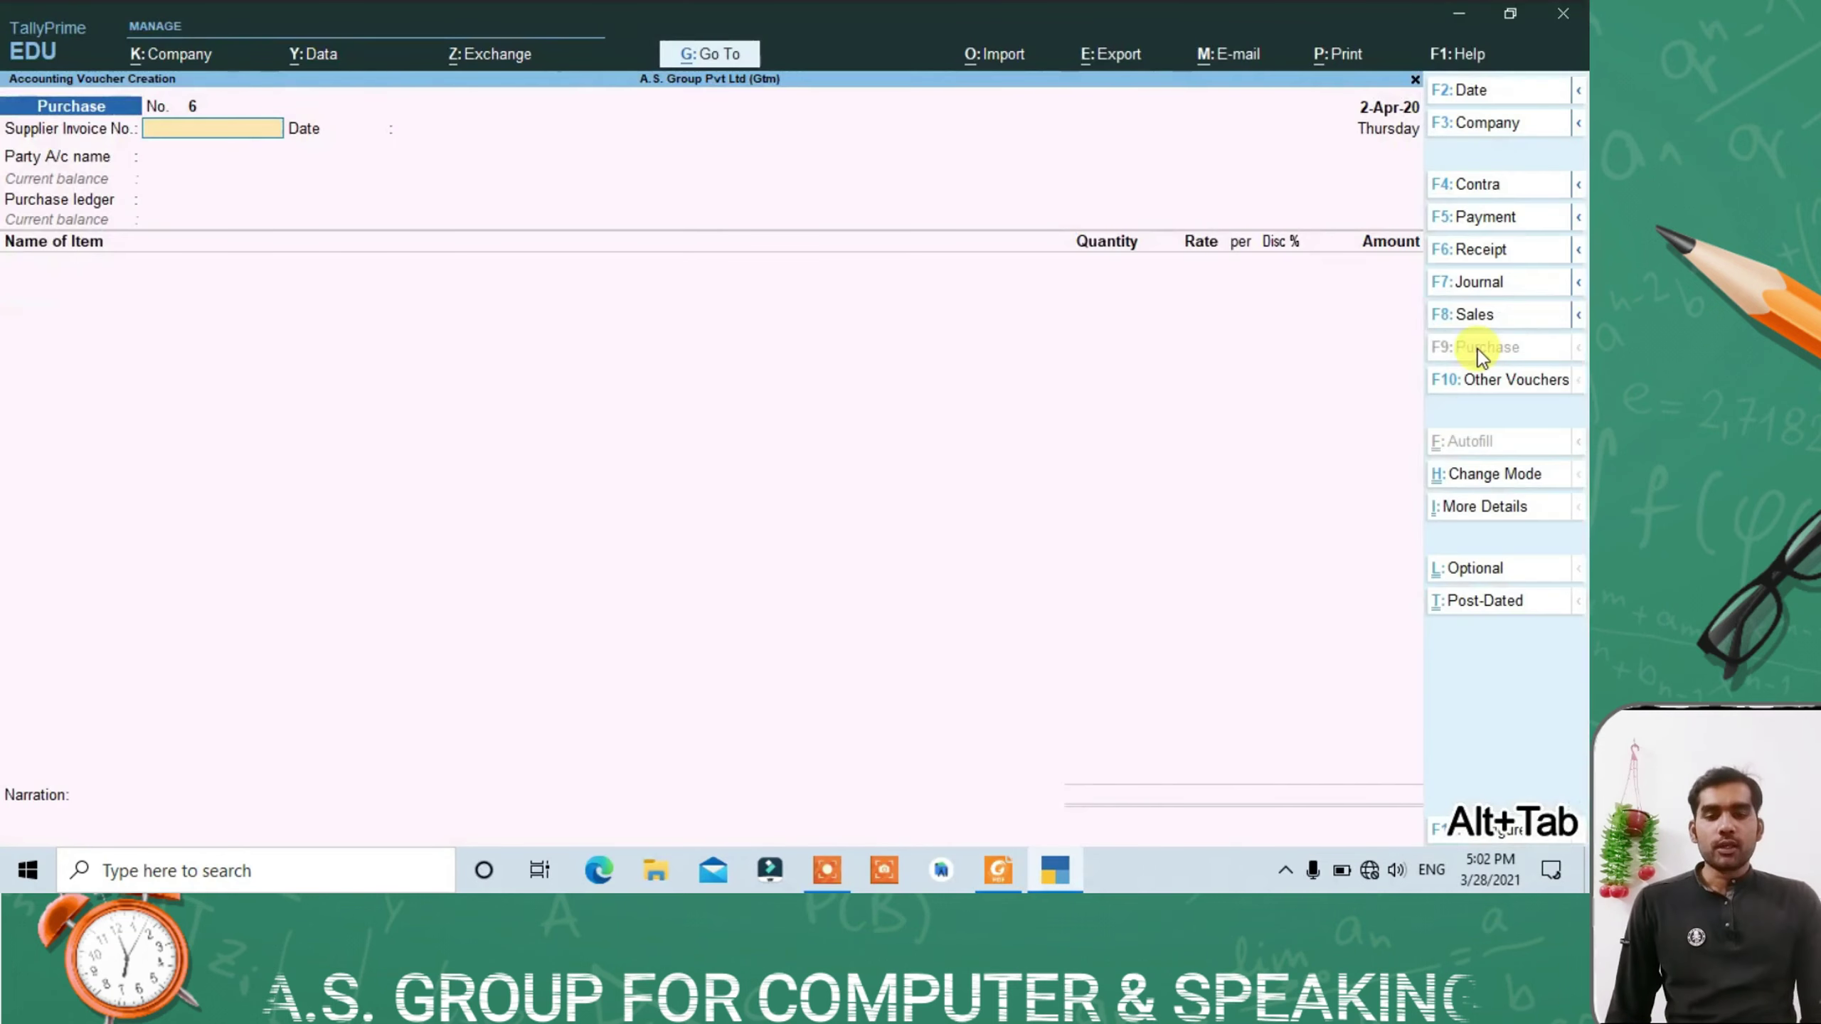
{"action": "type", "text": "107"}
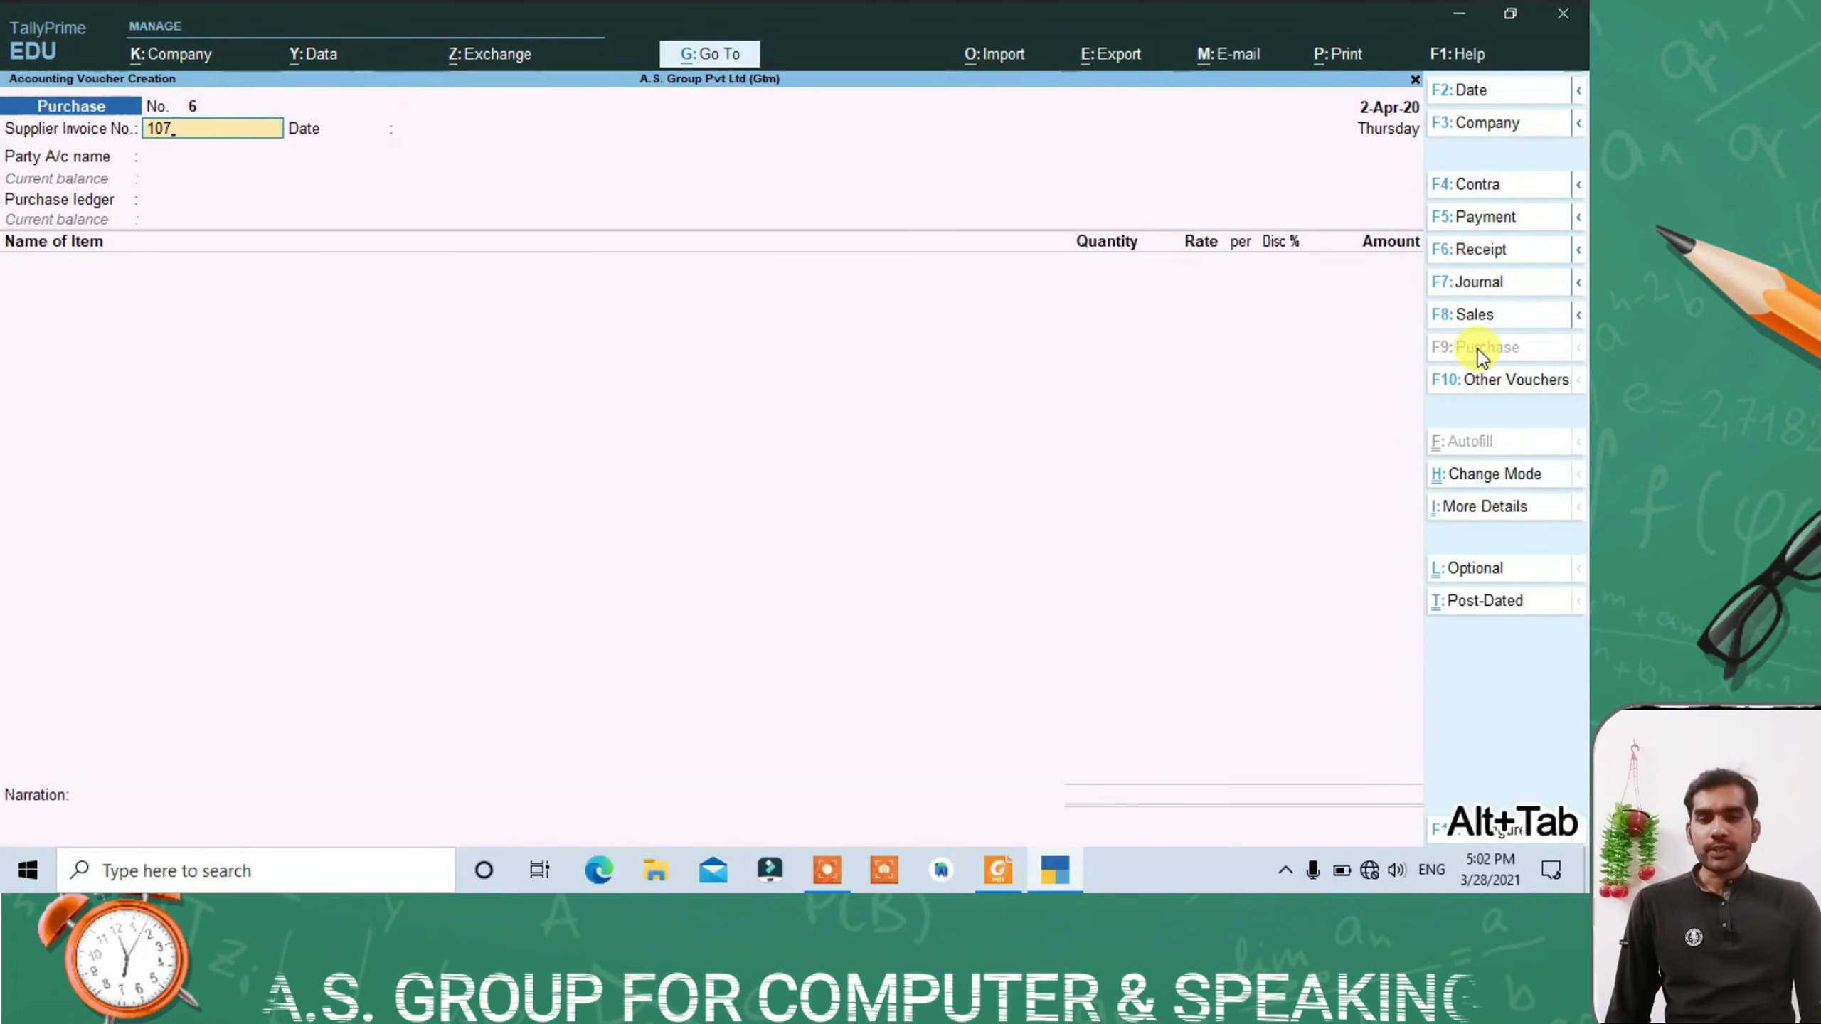
{"action": "key", "text": "Return"}
{"action": "key", "text": "alt+Tab"}
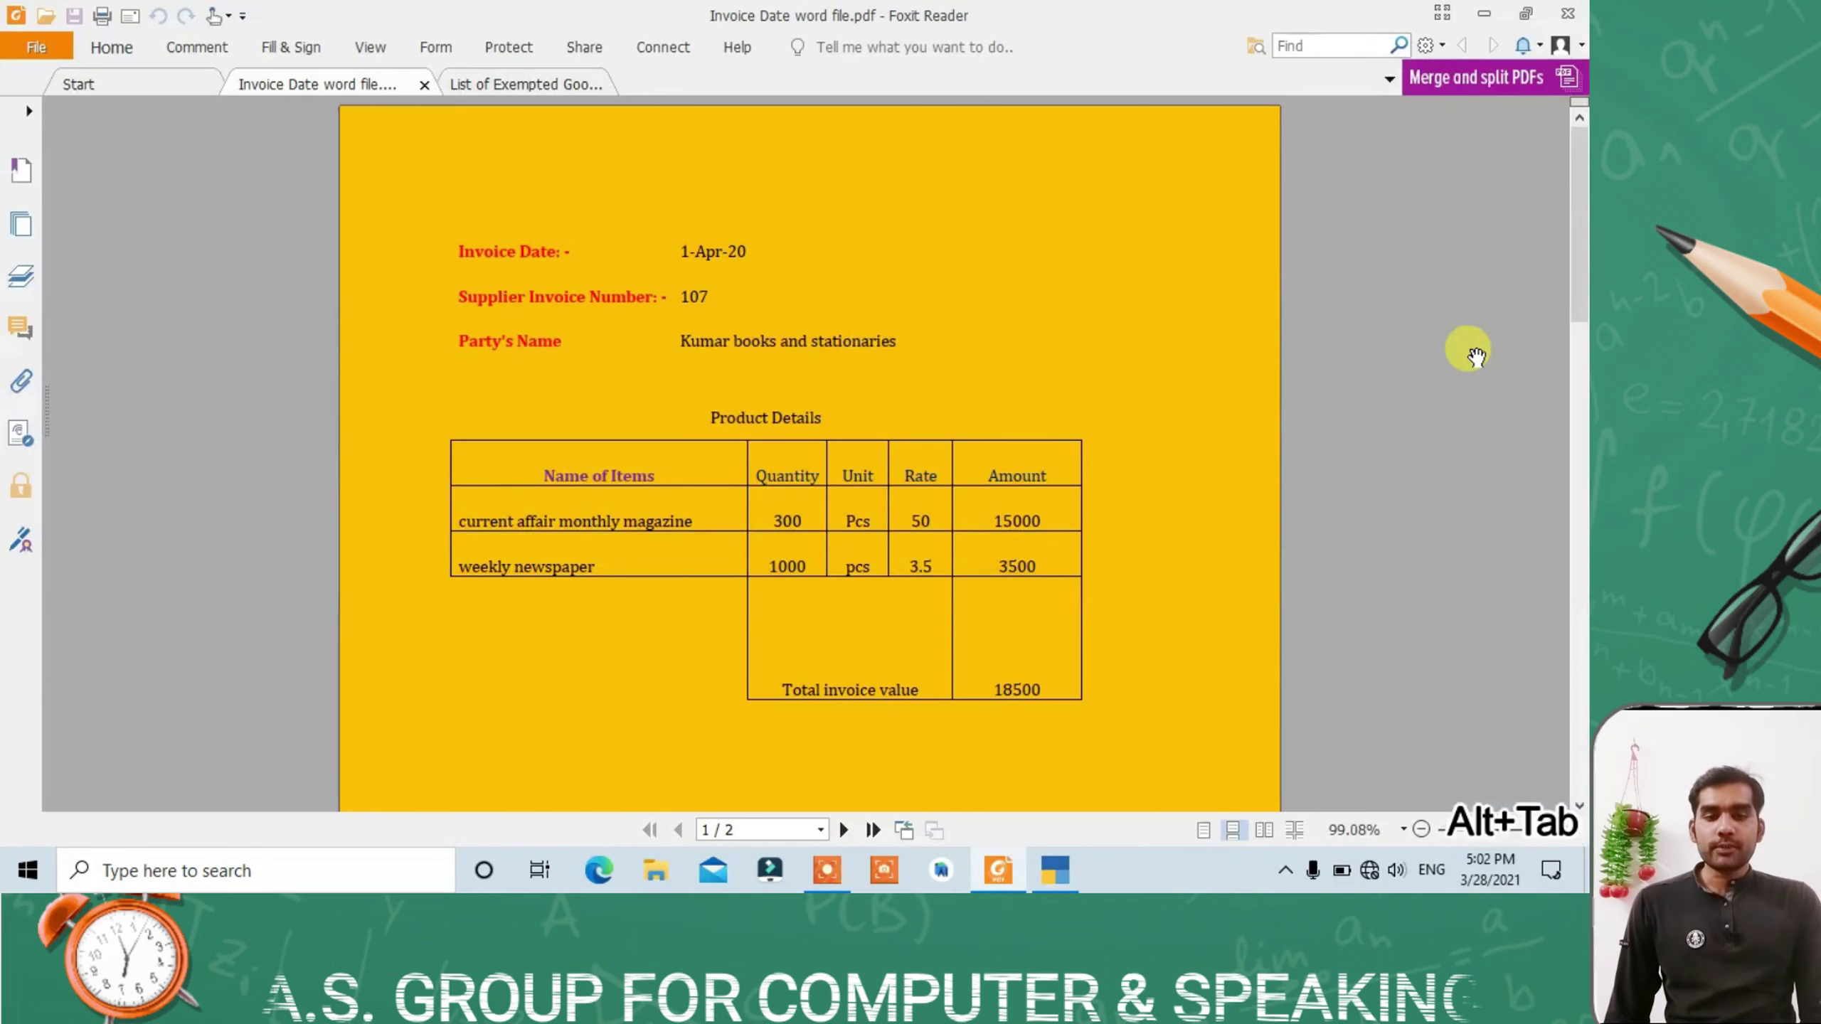
{"action": "key", "text": "alt+Tab"}
{"action": "type", "text": "1apr"}
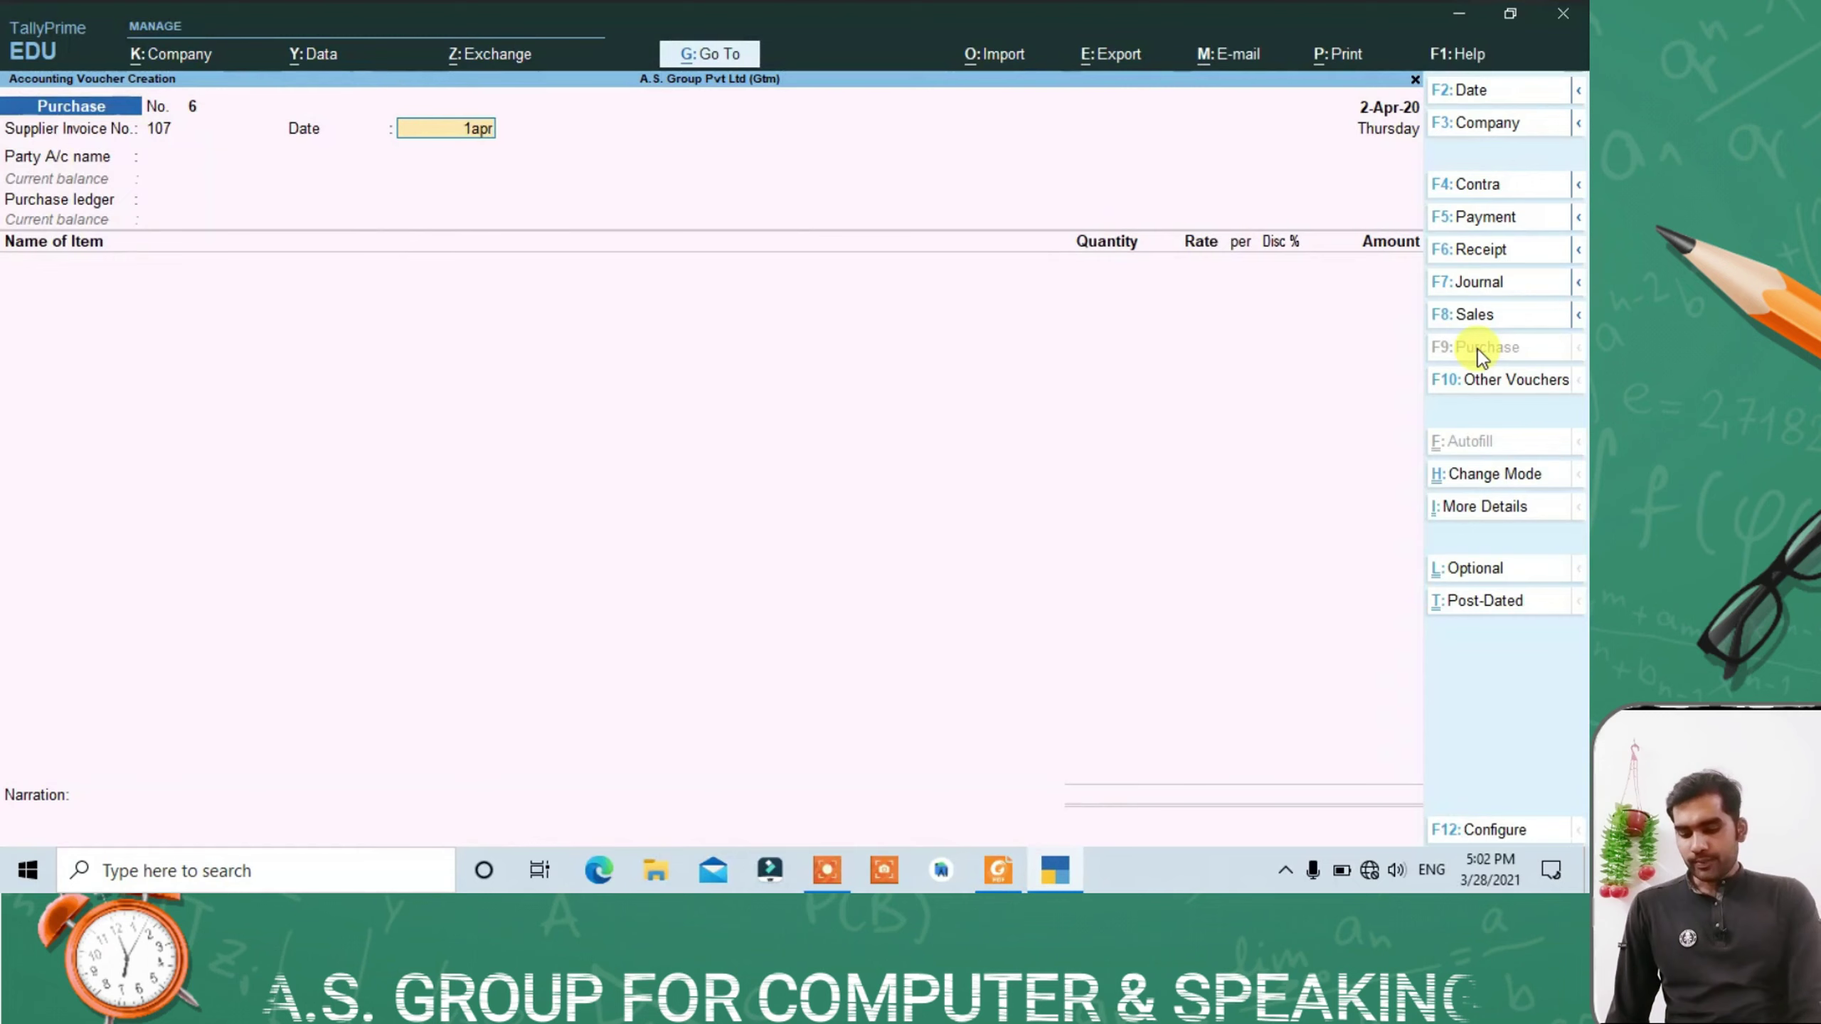
{"action": "type", "text": "20"}
{"action": "key", "text": "Return"}
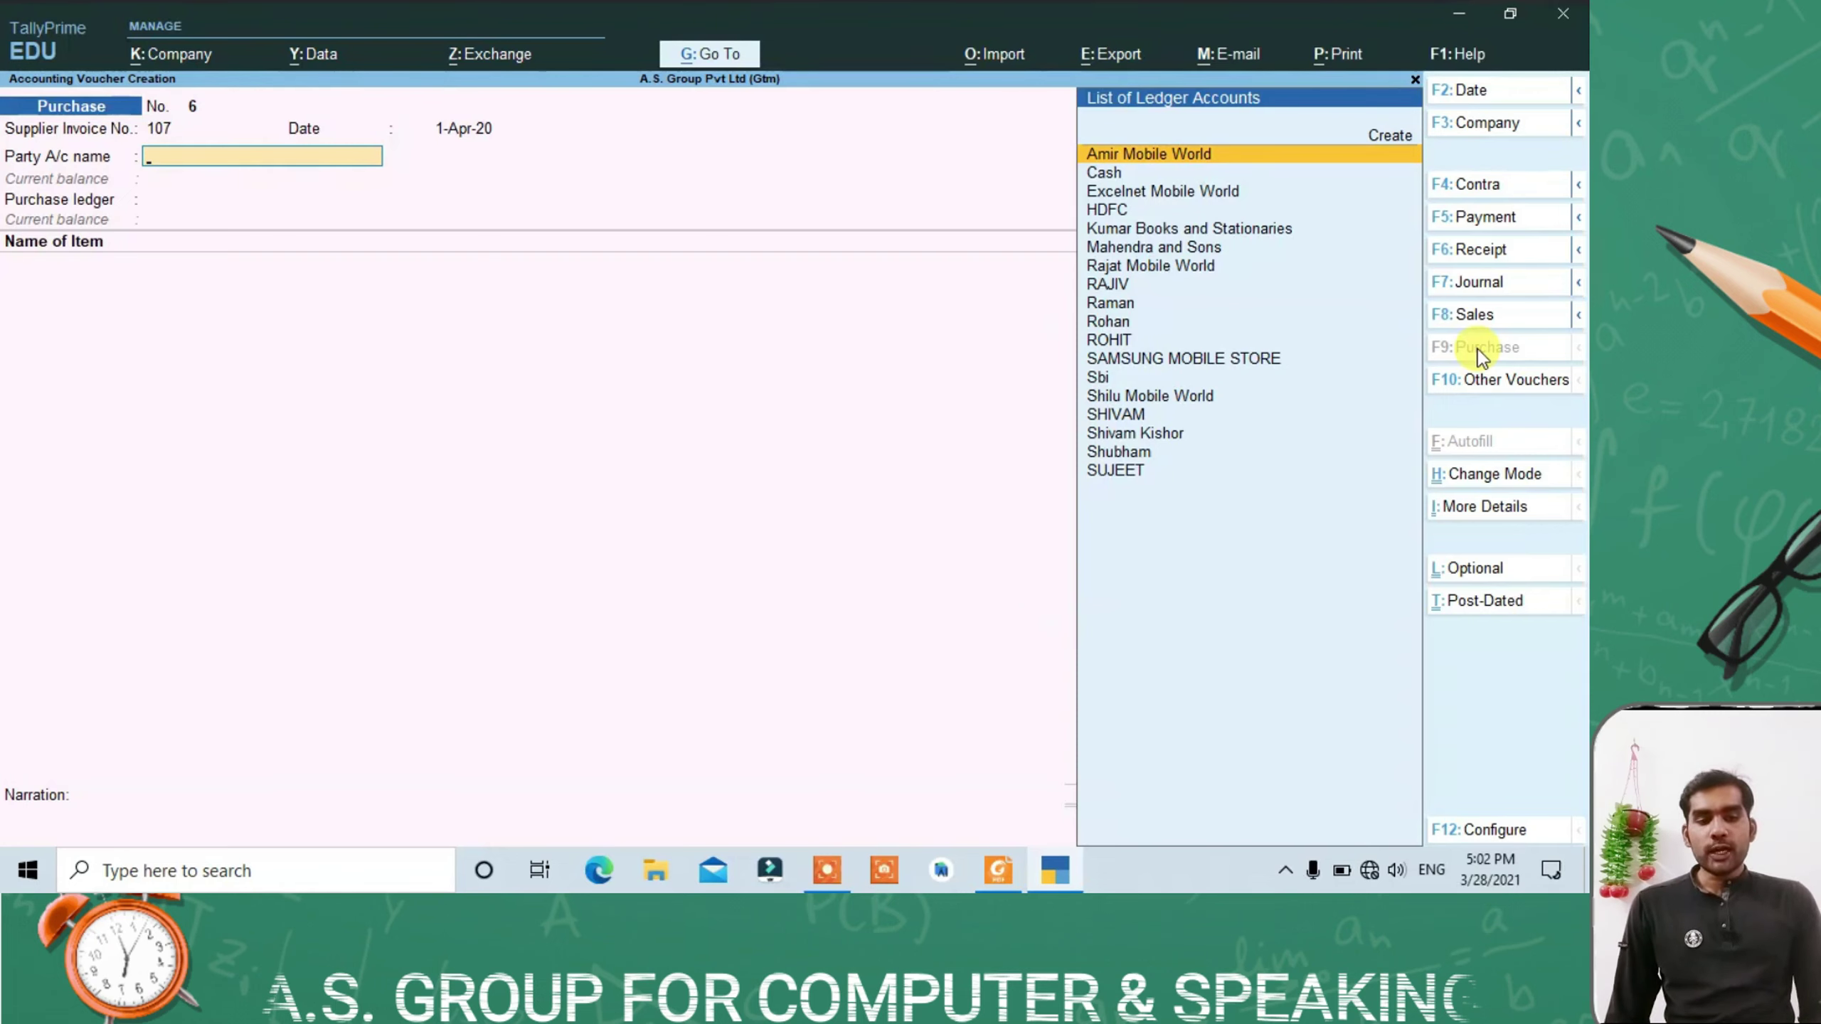
Step: Select Kumar Books and Stationaries as the party, accepting its receipt and party details unchanged
{"action": "key", "text": "Down"}
{"action": "key", "text": "Down"}
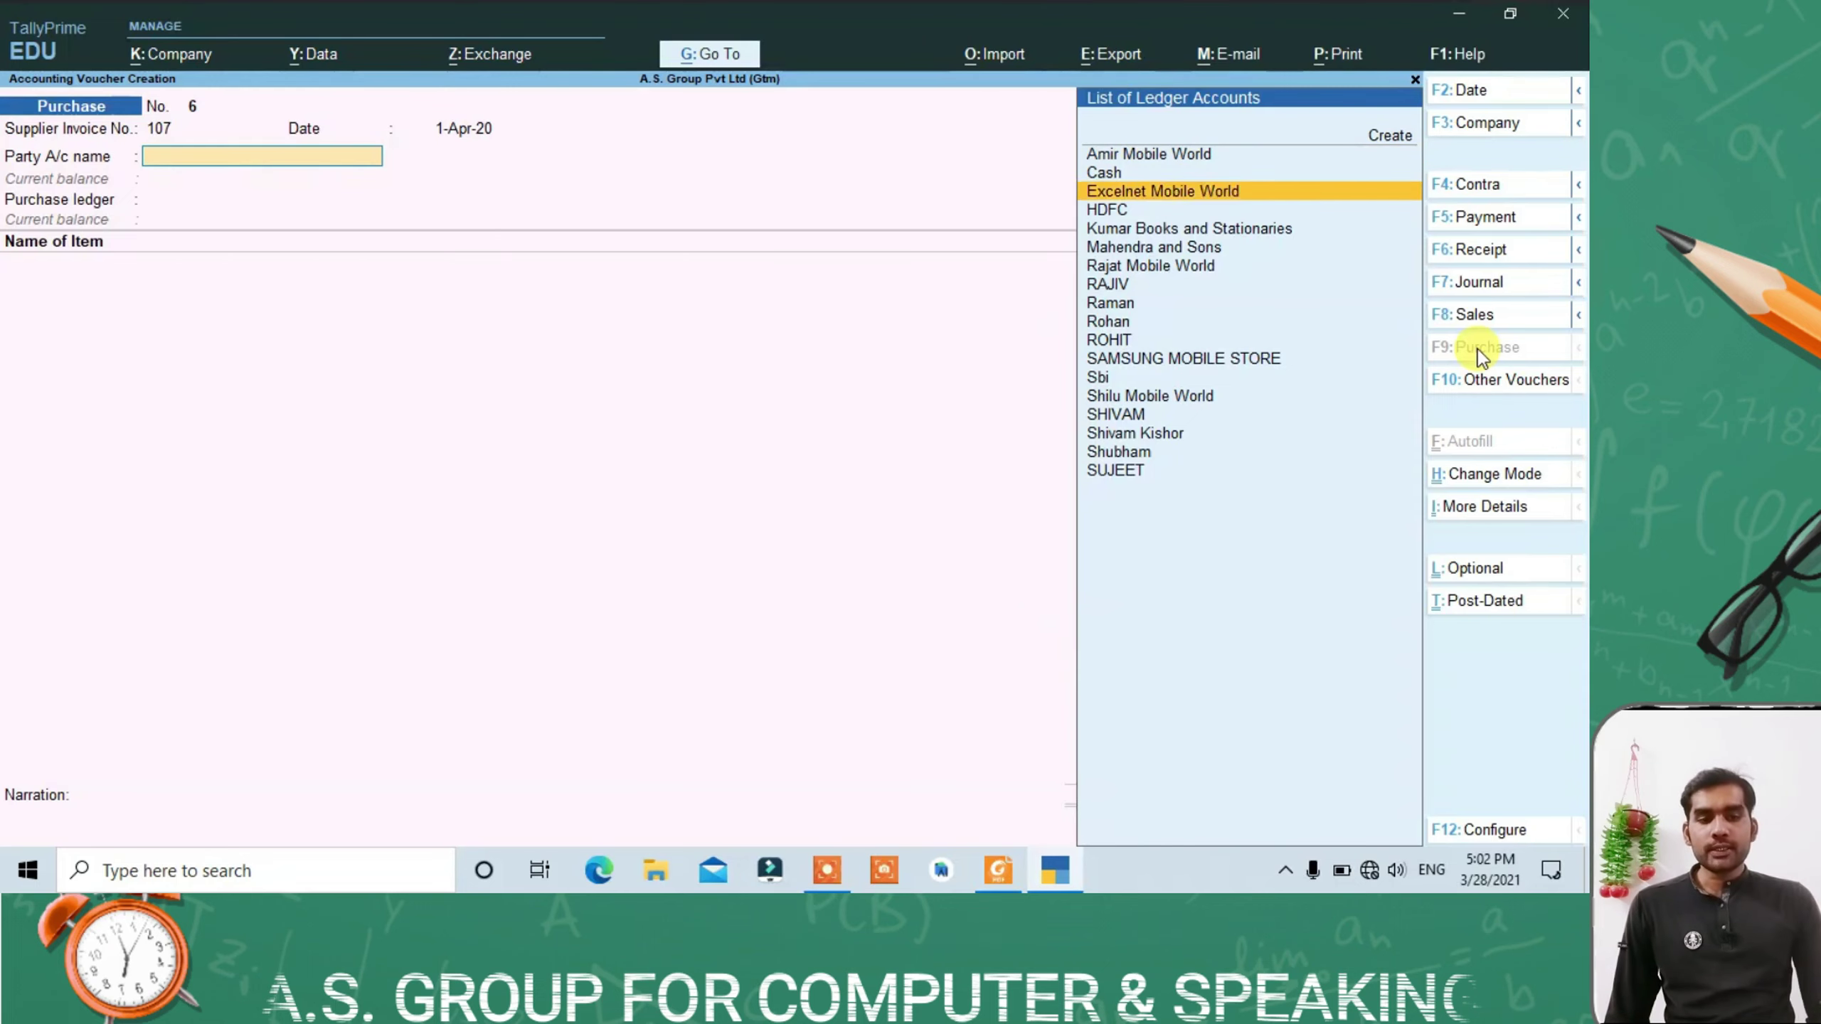
{"action": "key", "text": "Down"}
{"action": "key", "text": "Down"}
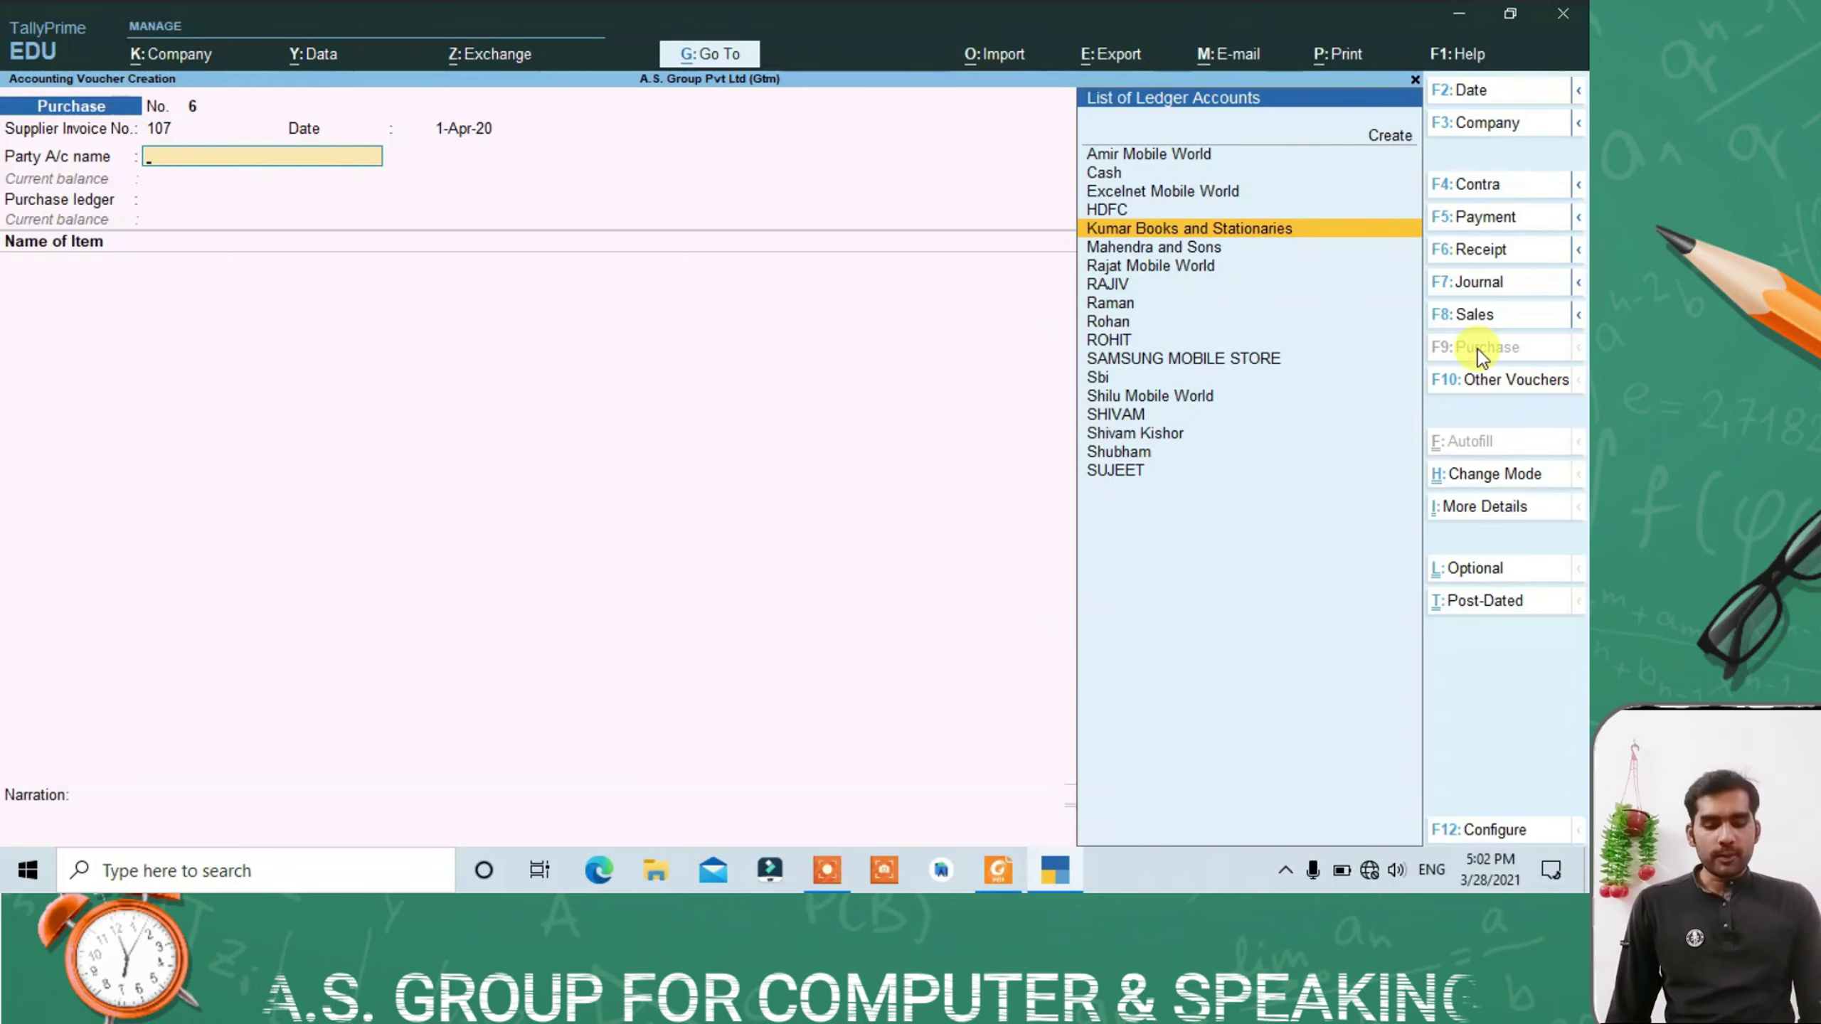
{"action": "key", "text": "Return"}
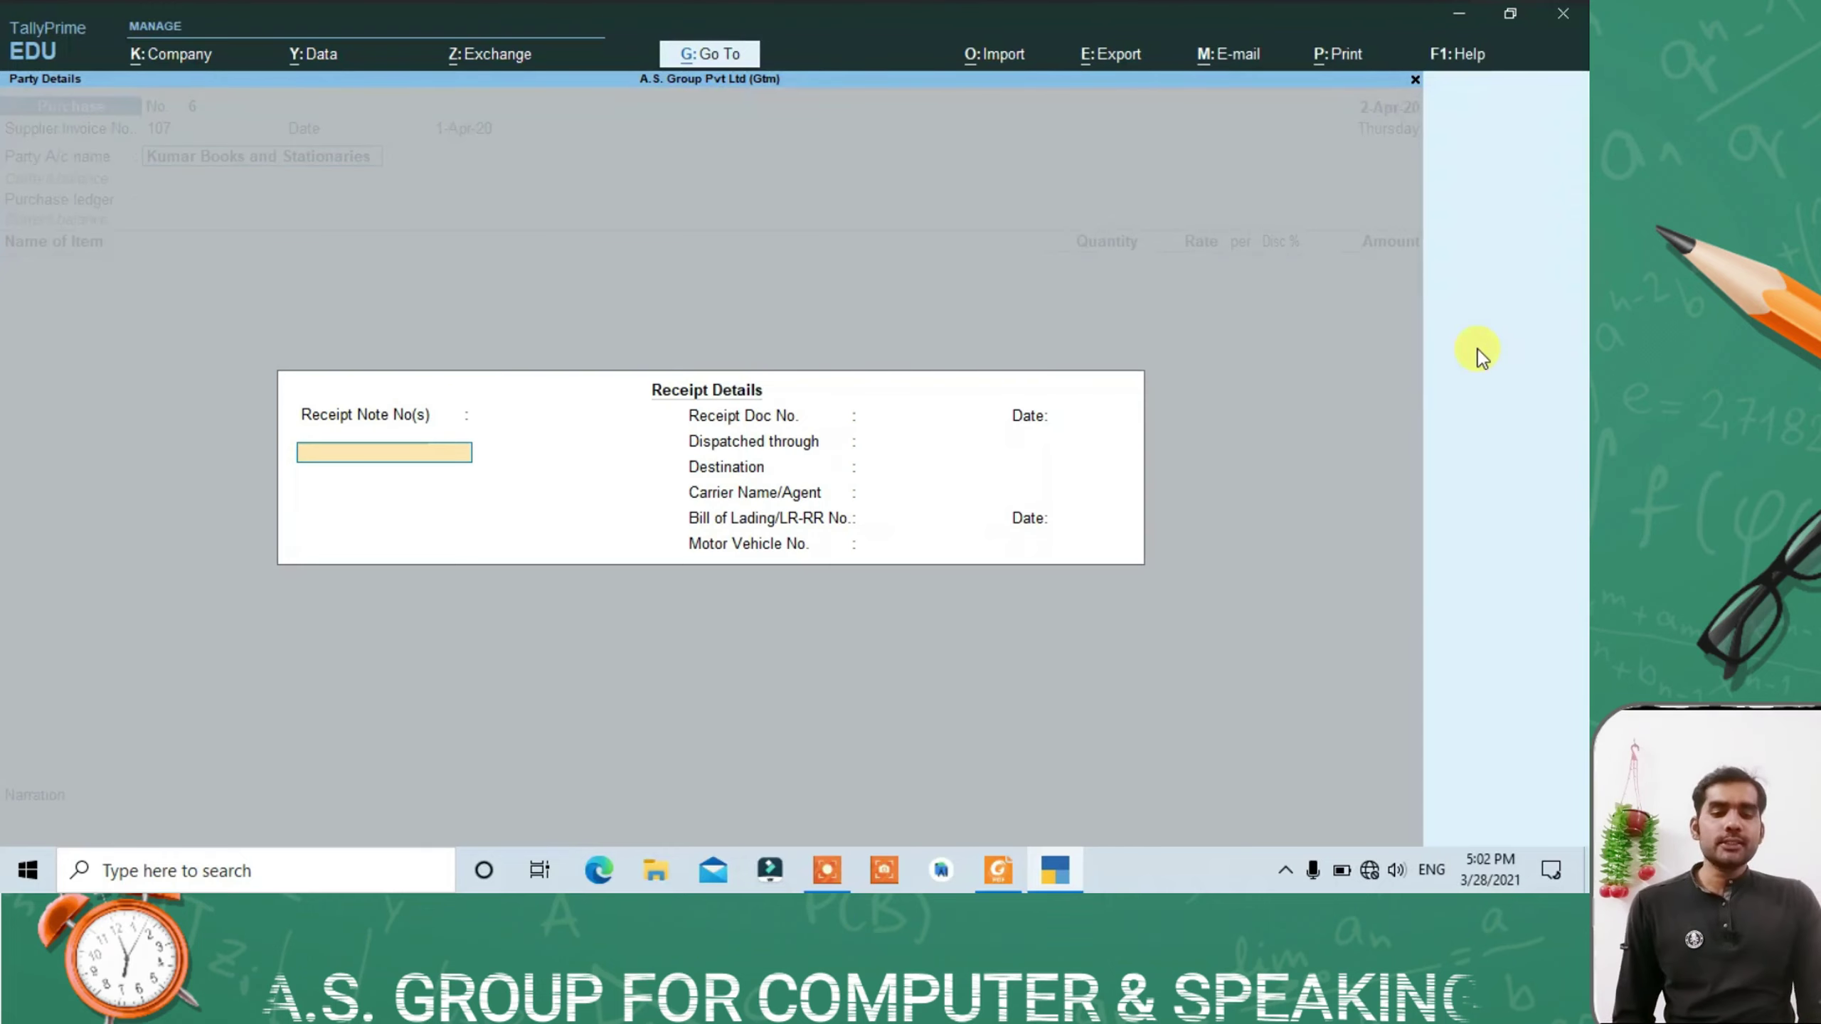
{"action": "key", "text": "Return"}
{"action": "key", "text": "Return"}
{"action": "key", "text": "Return"}
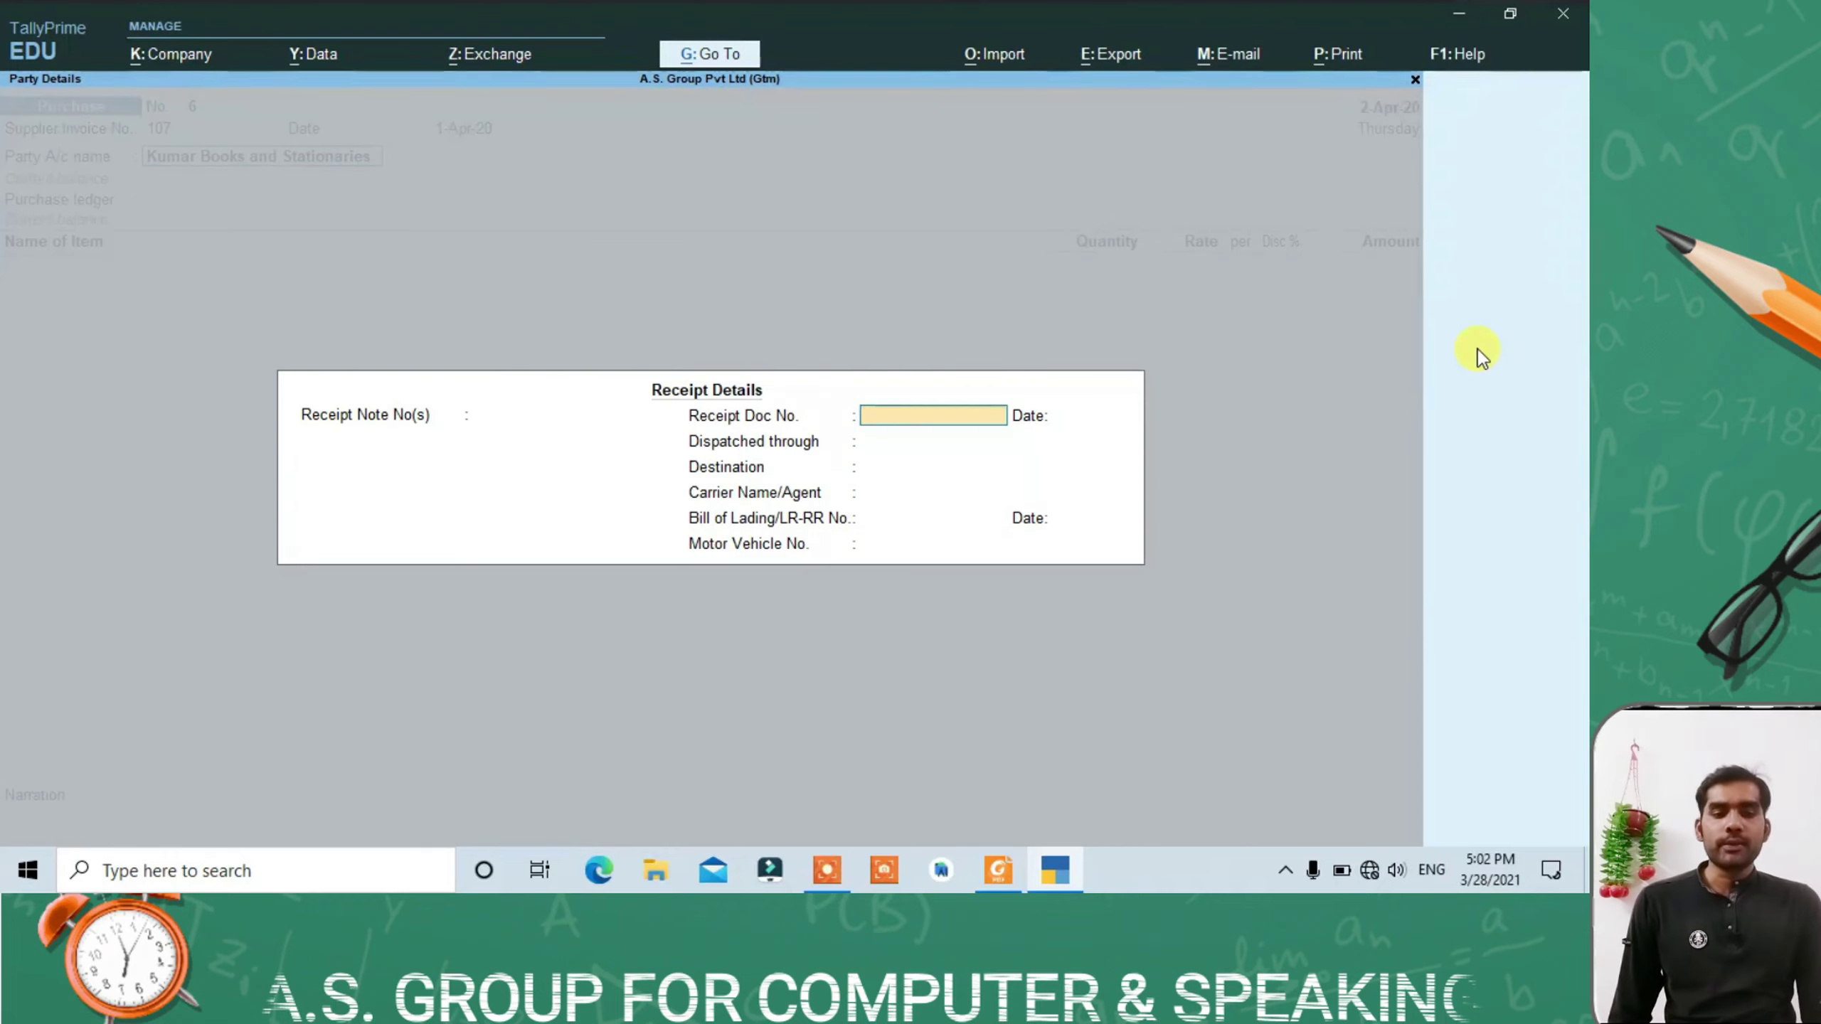
{"action": "key", "text": "Return"}
{"action": "key", "text": "Return"}
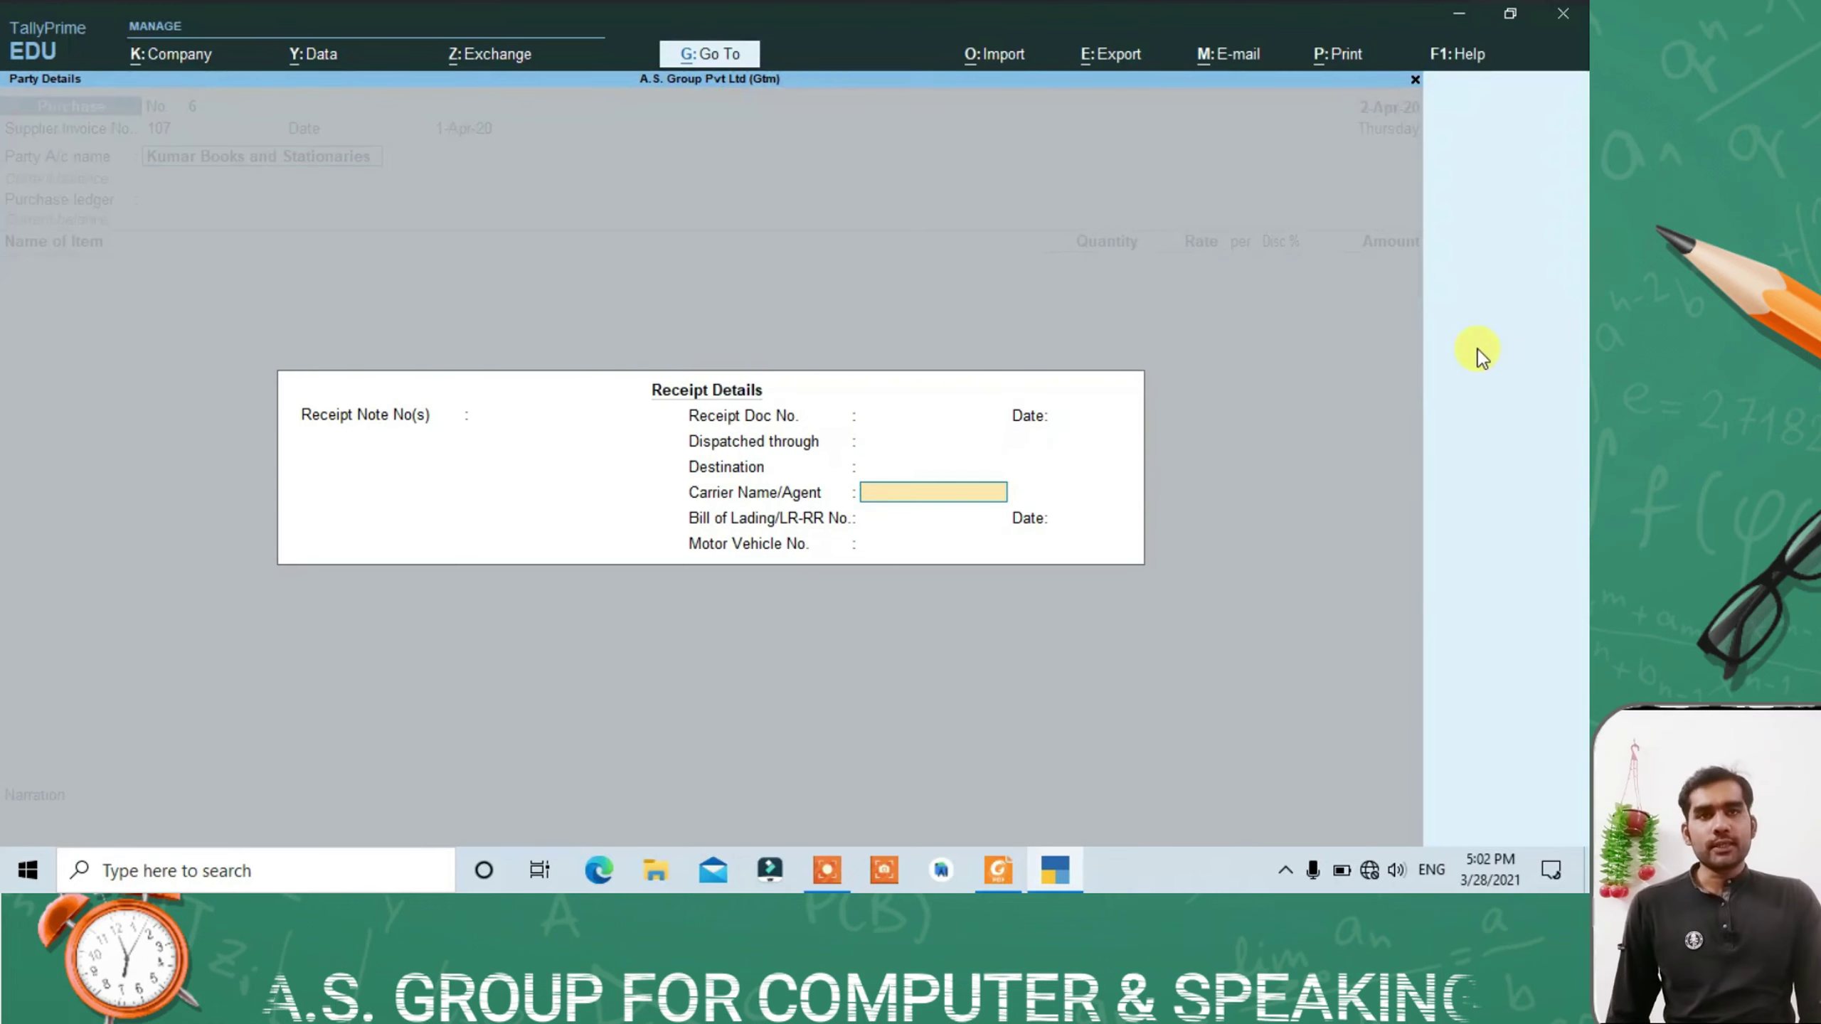
{"action": "key", "text": "Return"}
{"action": "key", "text": "Return"}
{"action": "key", "text": "Return"}
{"action": "key", "text": "Return"}
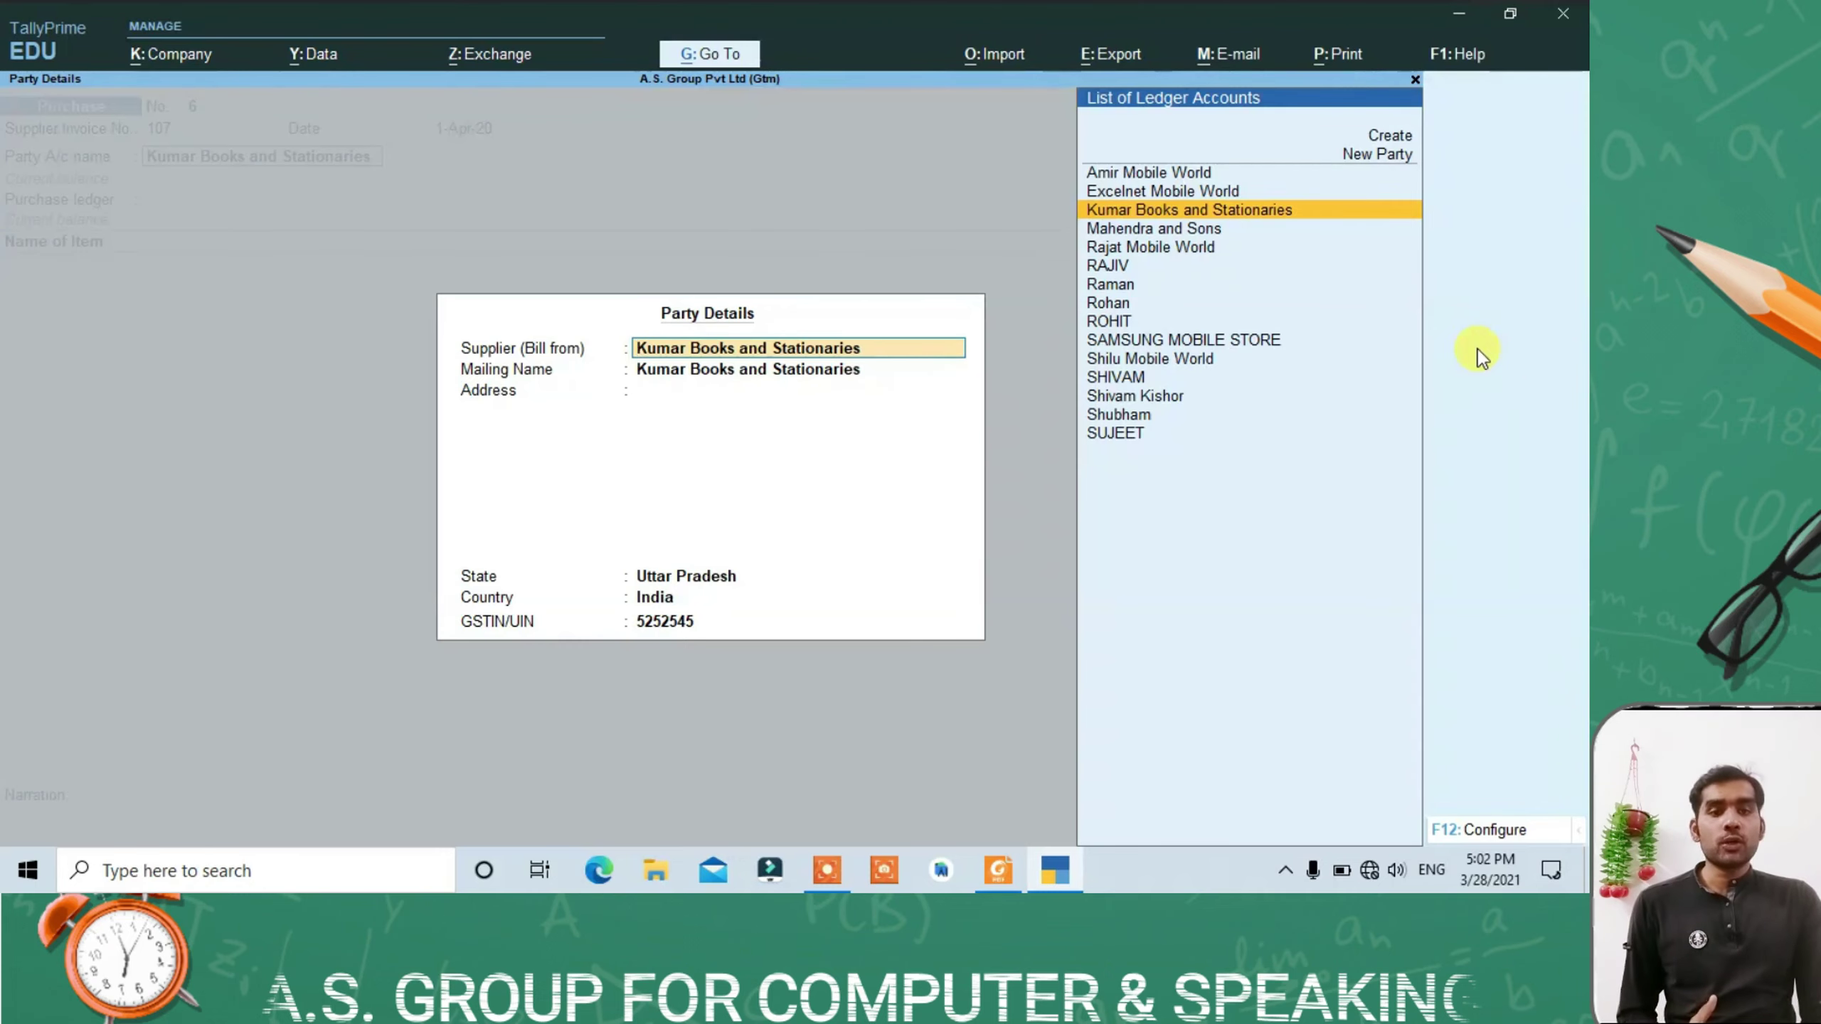
{"action": "key", "text": "Return"}
{"action": "key", "text": "Return"}
{"action": "key", "text": "Return"}
{"action": "key", "text": "Return"}
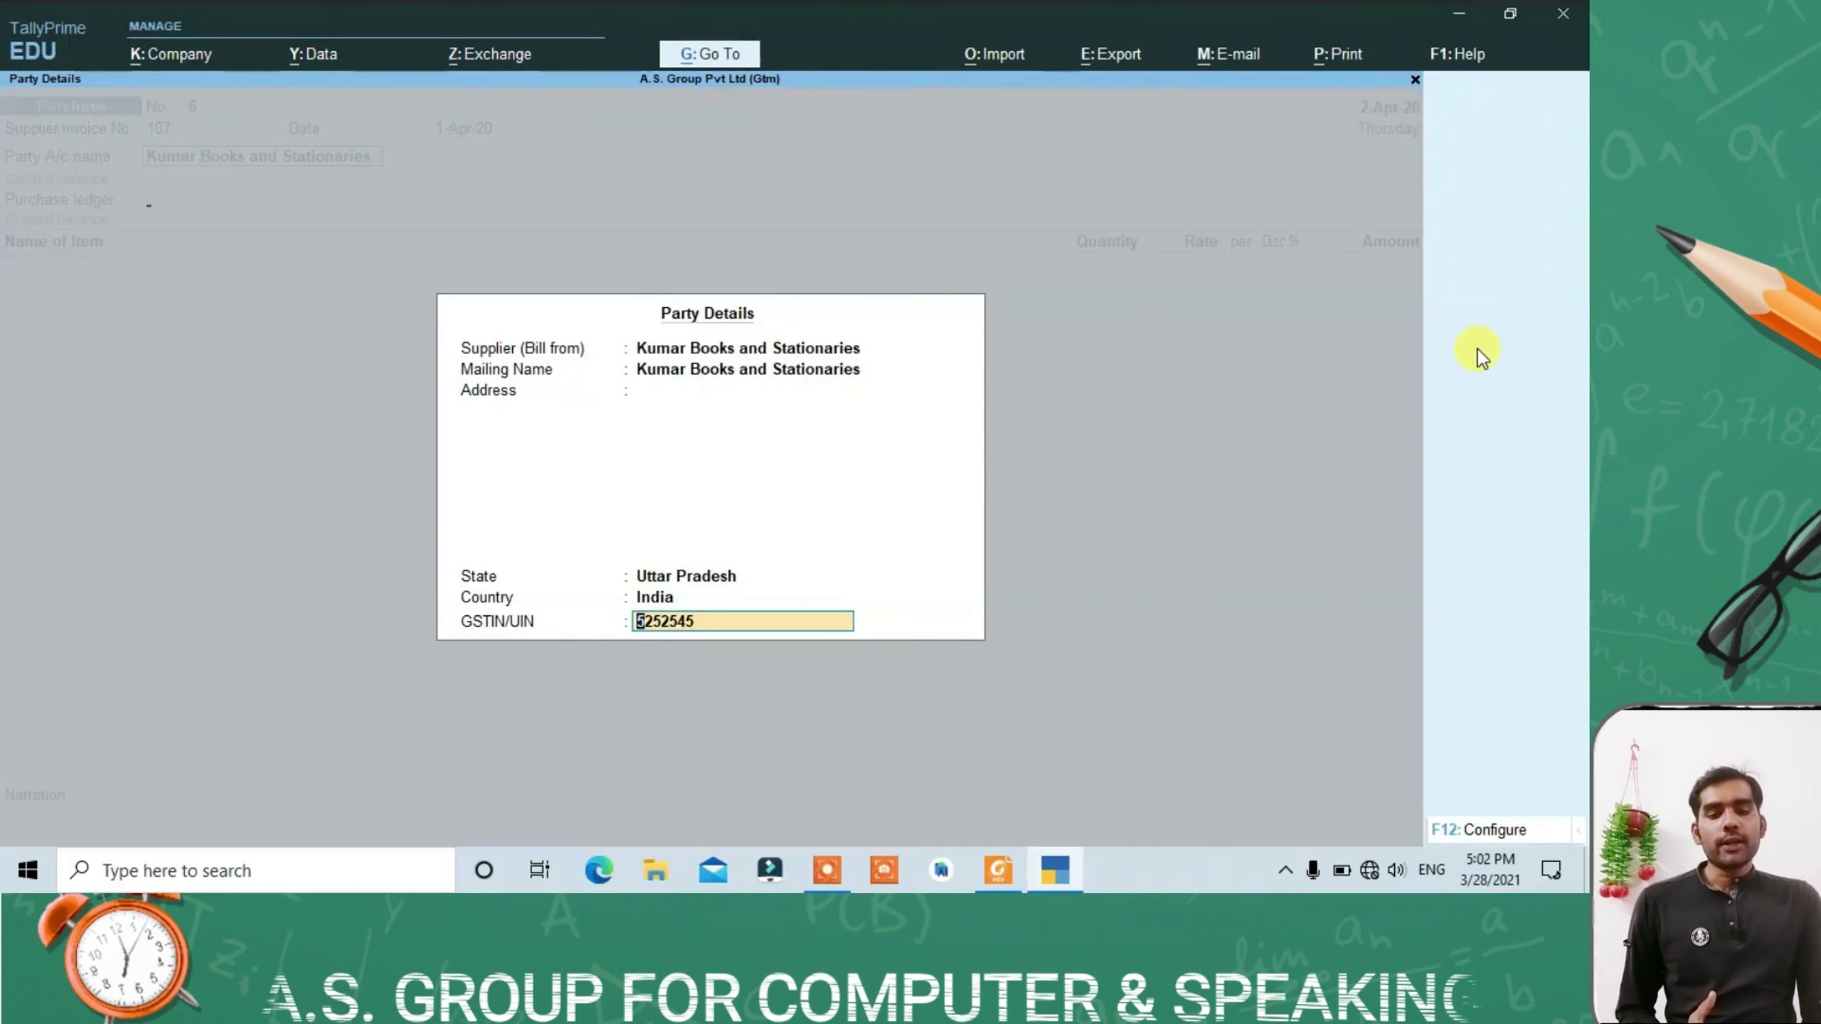
{"action": "key", "text": "Return"}
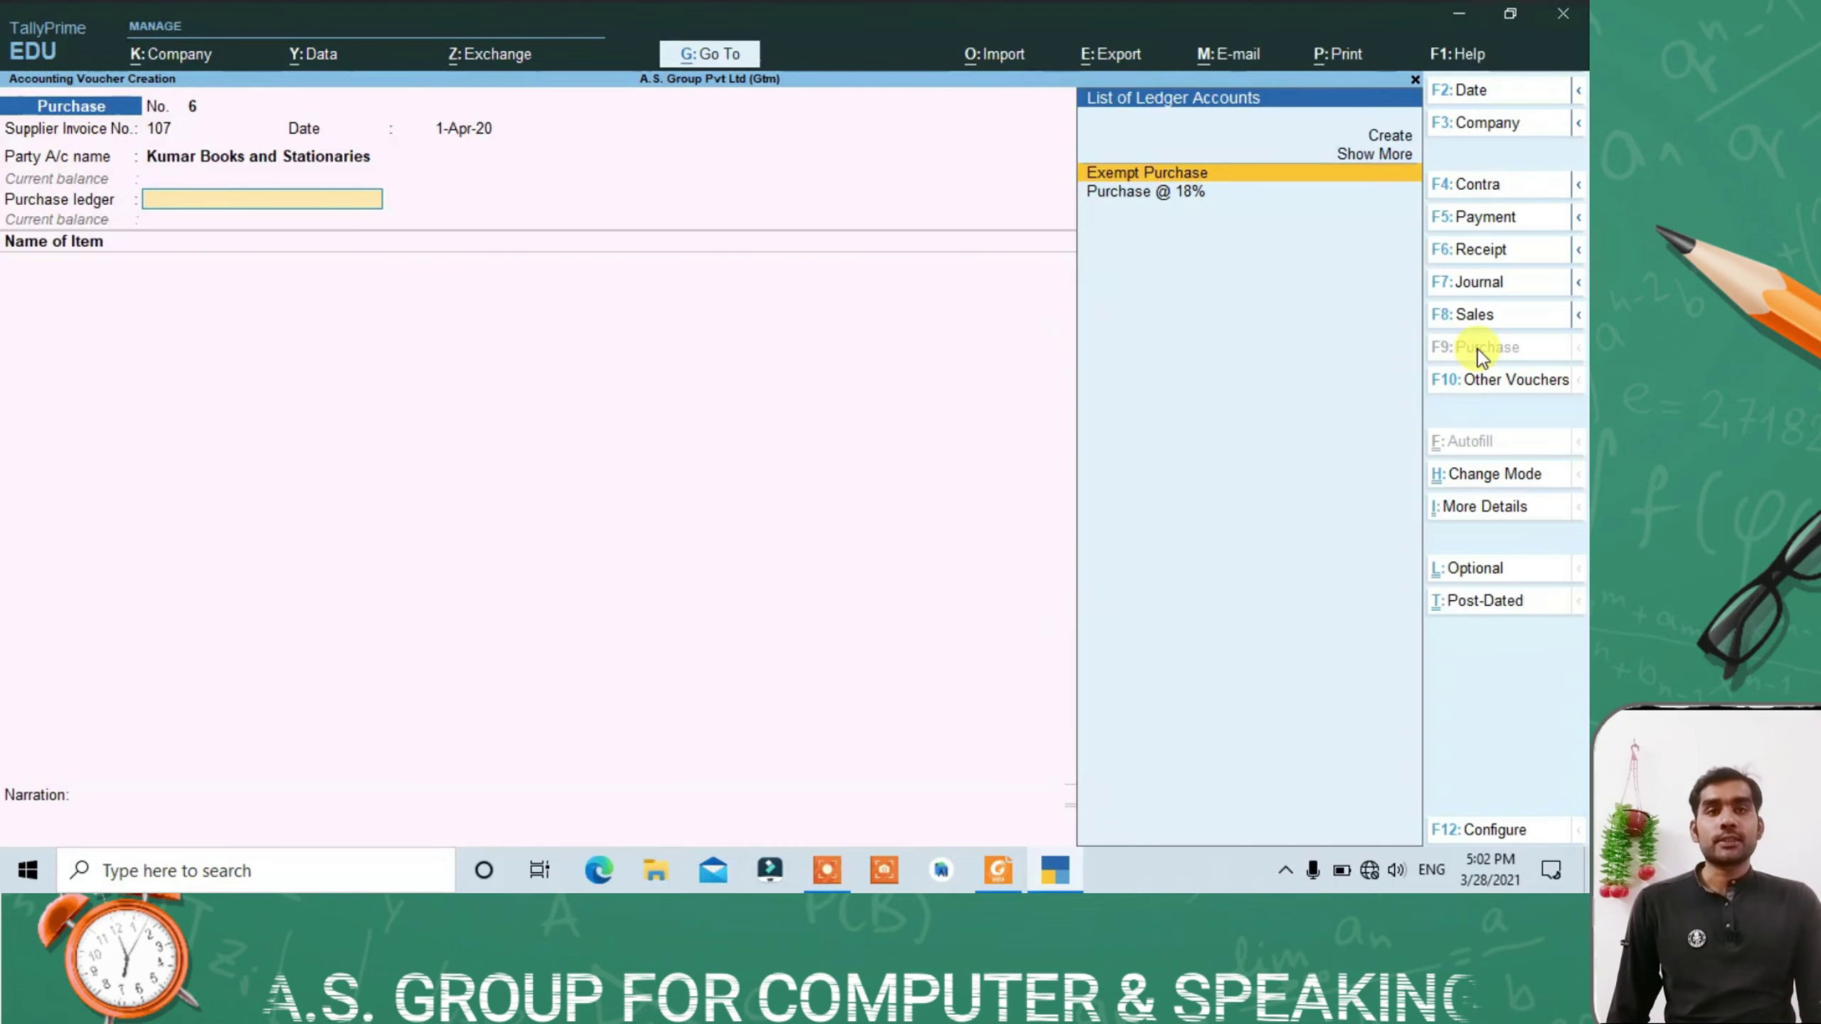
Step: Use Exempt Purchase as the purchase ledger and pick Current Affair Monthly Magzine as the first item
{"action": "key", "text": "Return"}
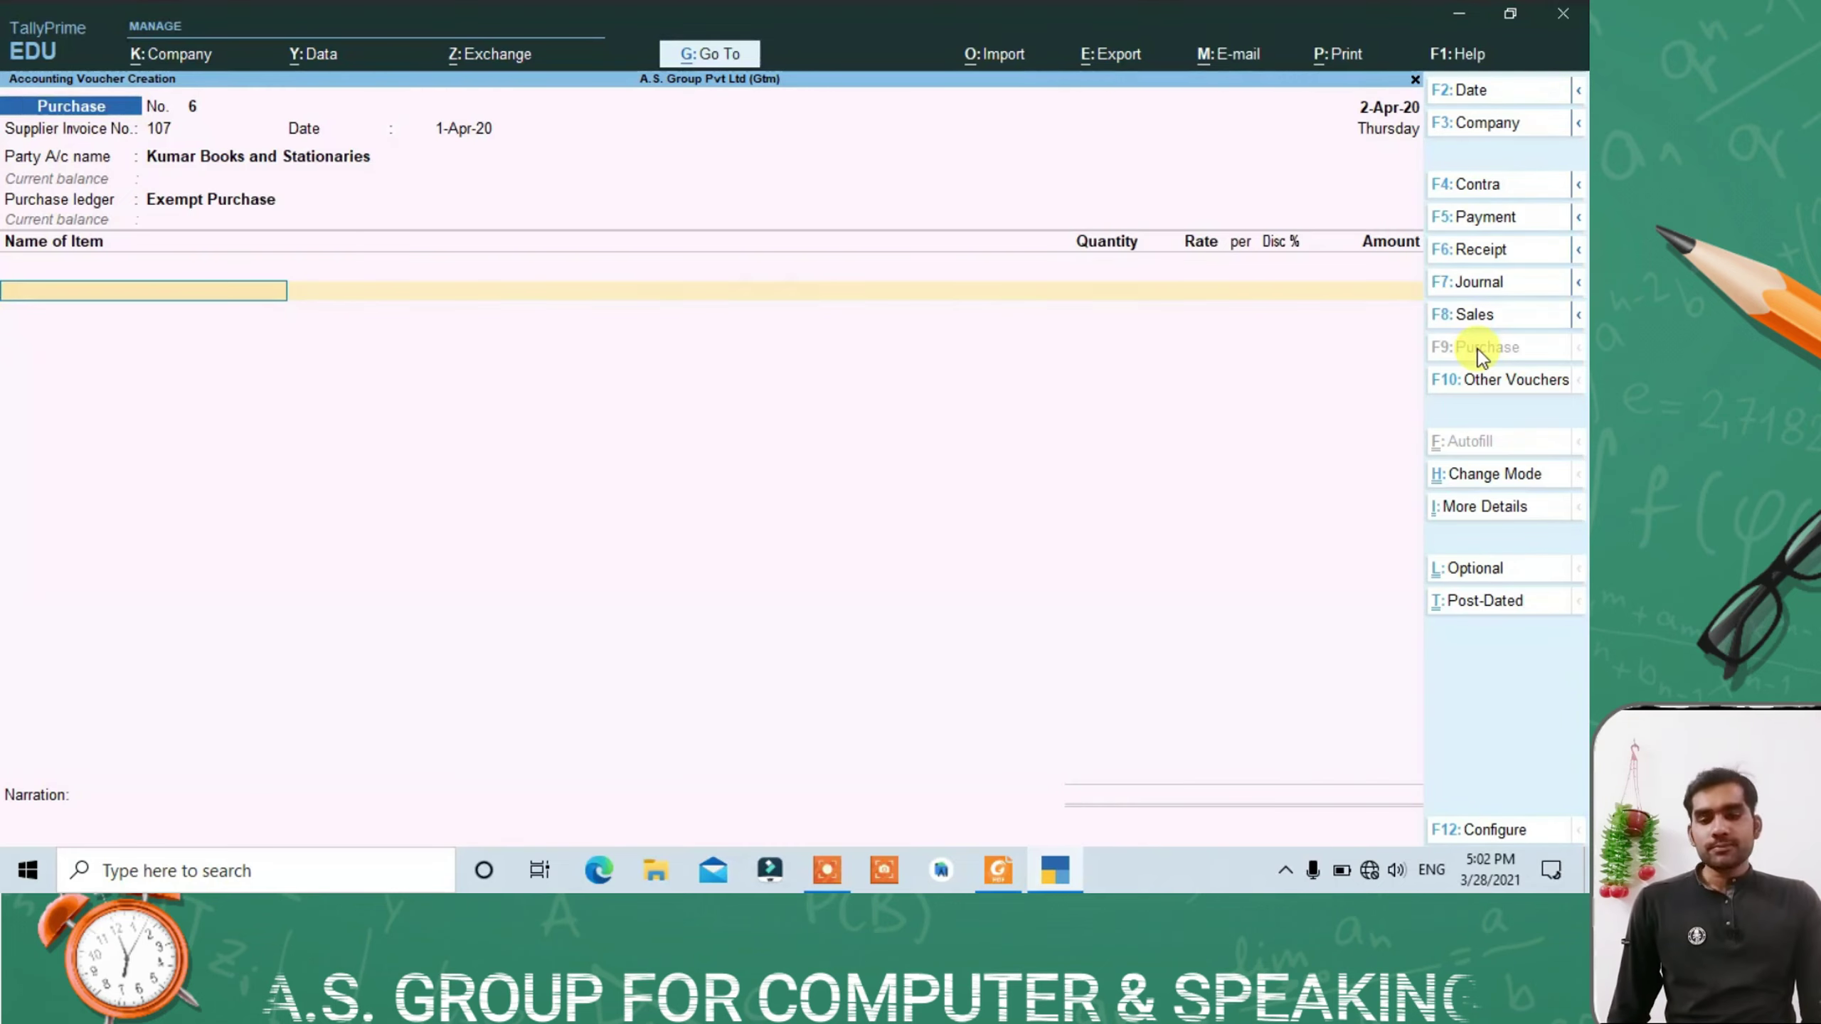
{"action": "key", "text": "alt+Tab"}
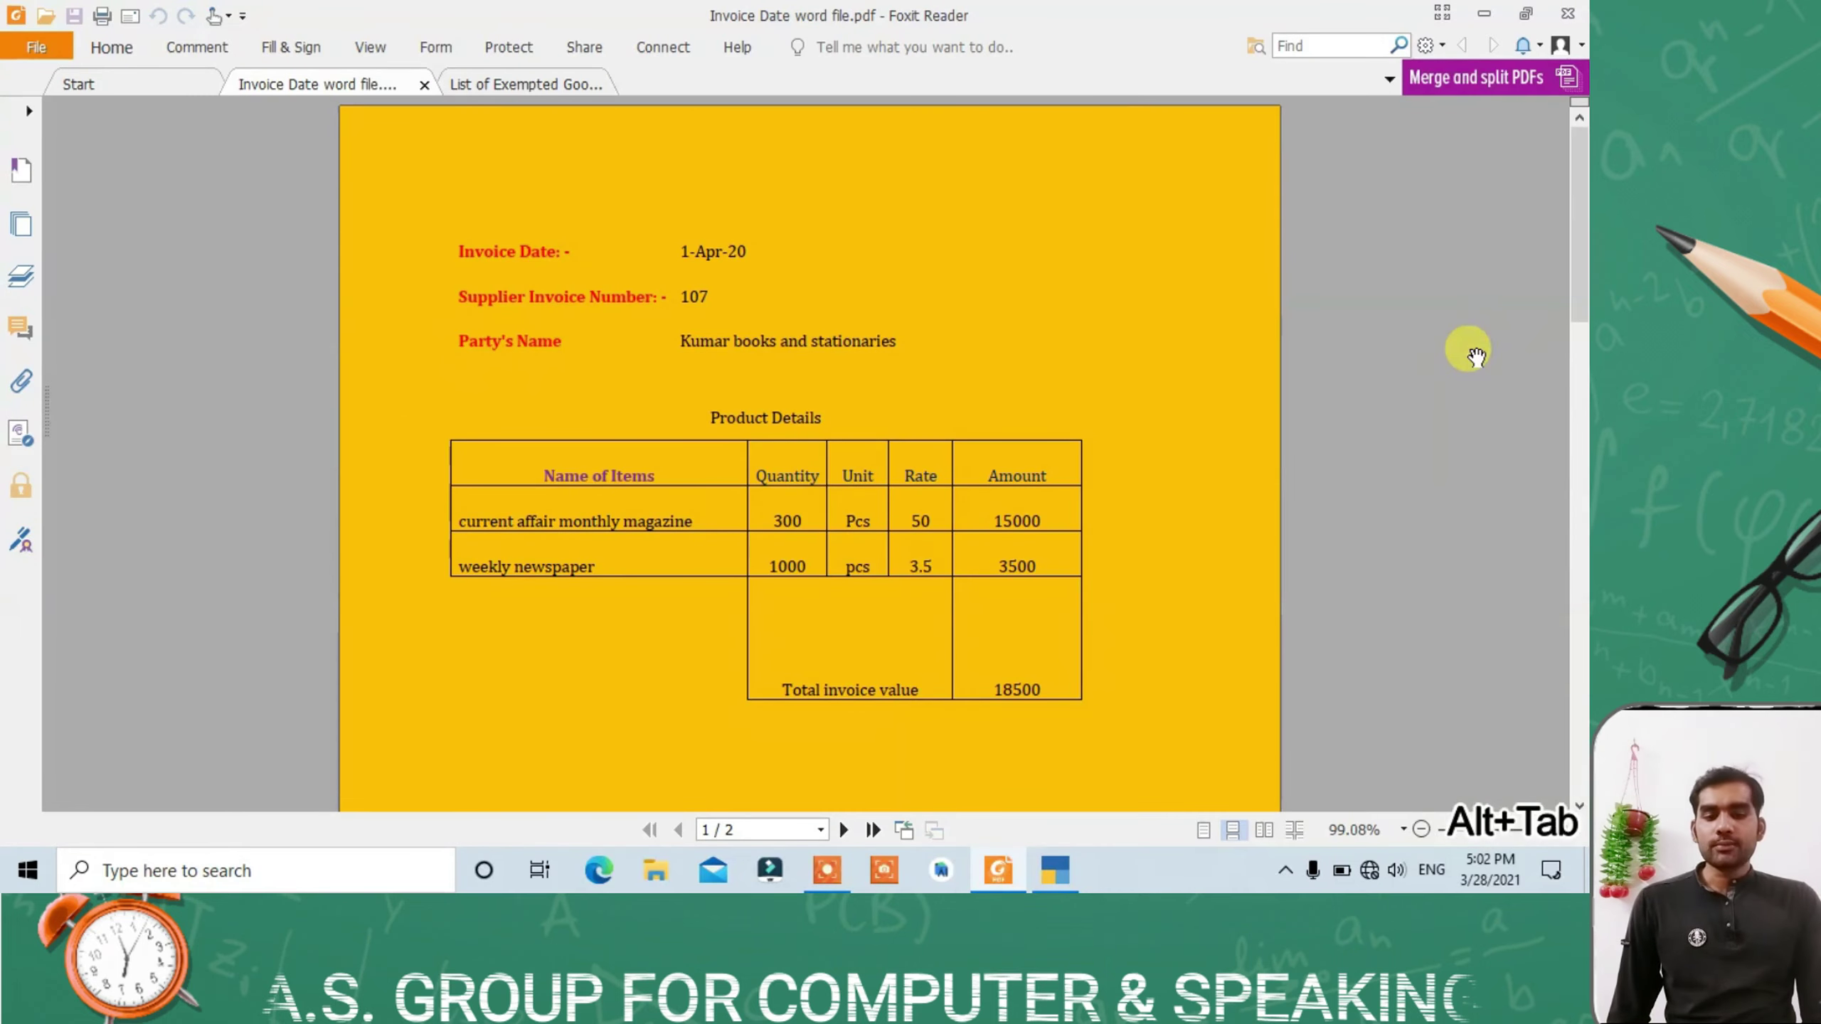
{"action": "key", "text": "alt+Tab"}
{"action": "type", "text": "C"}
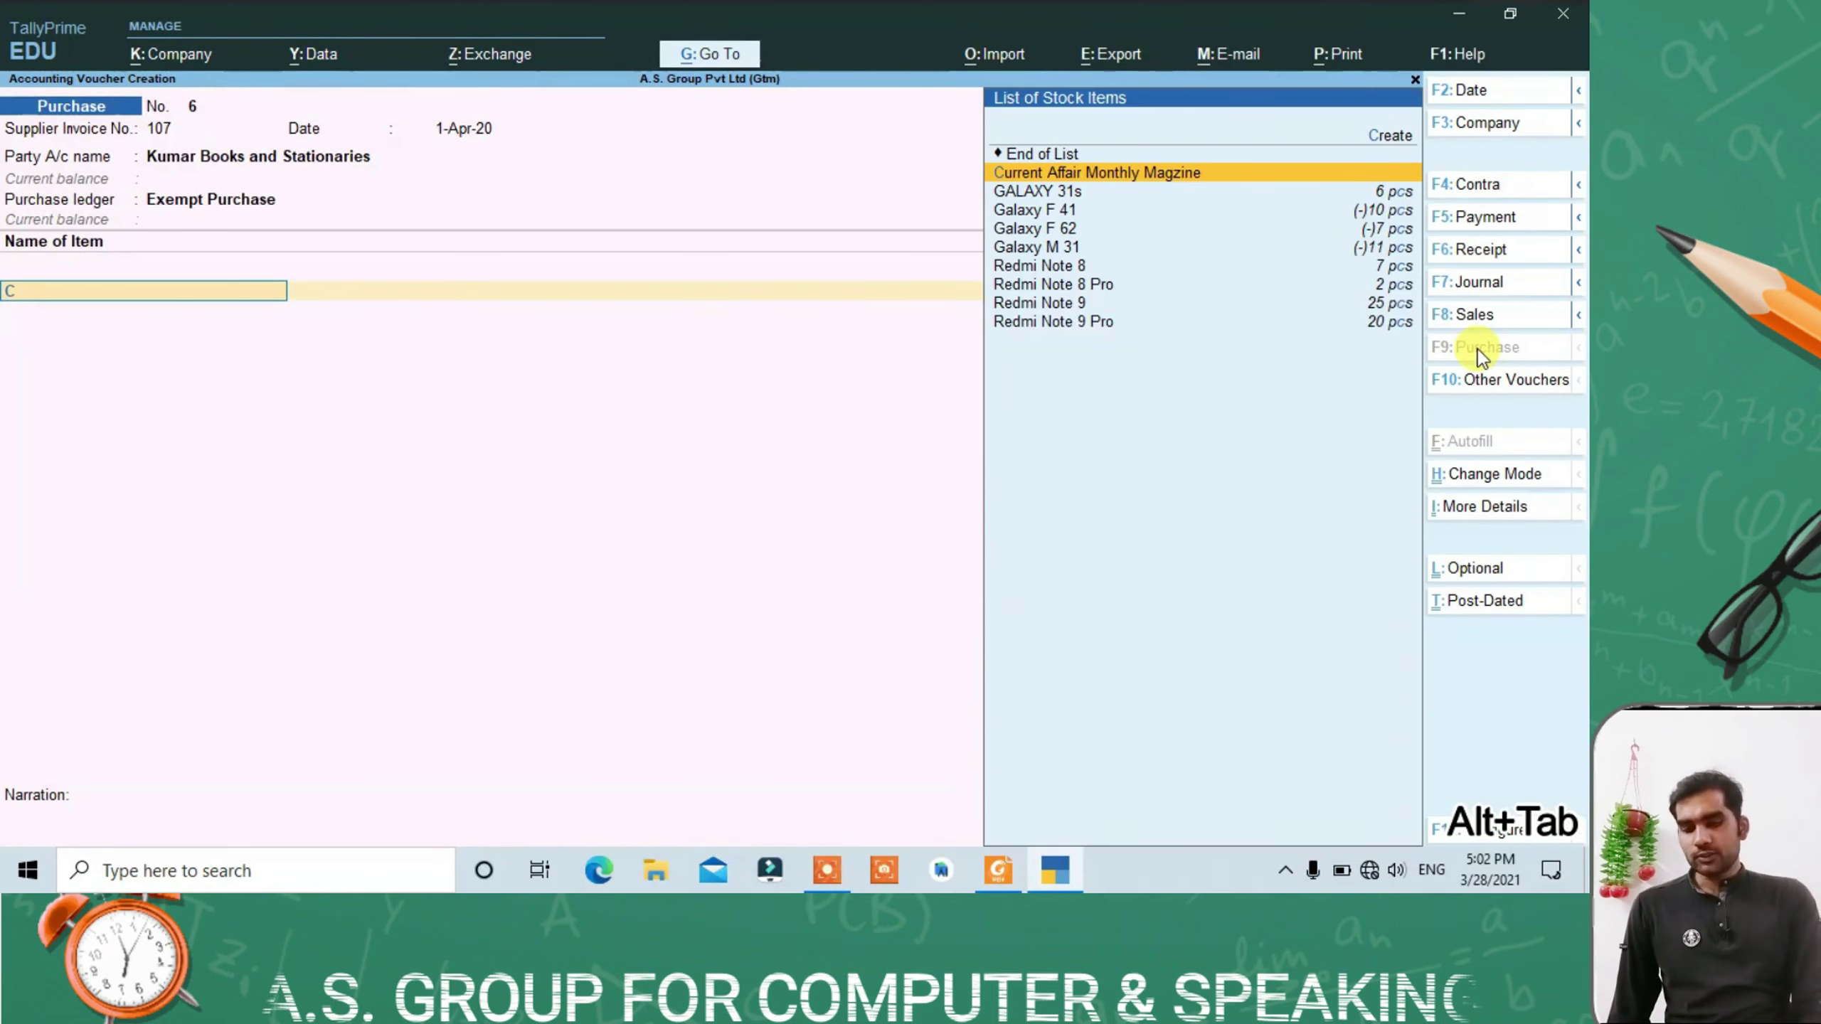
{"action": "key", "text": "Return"}
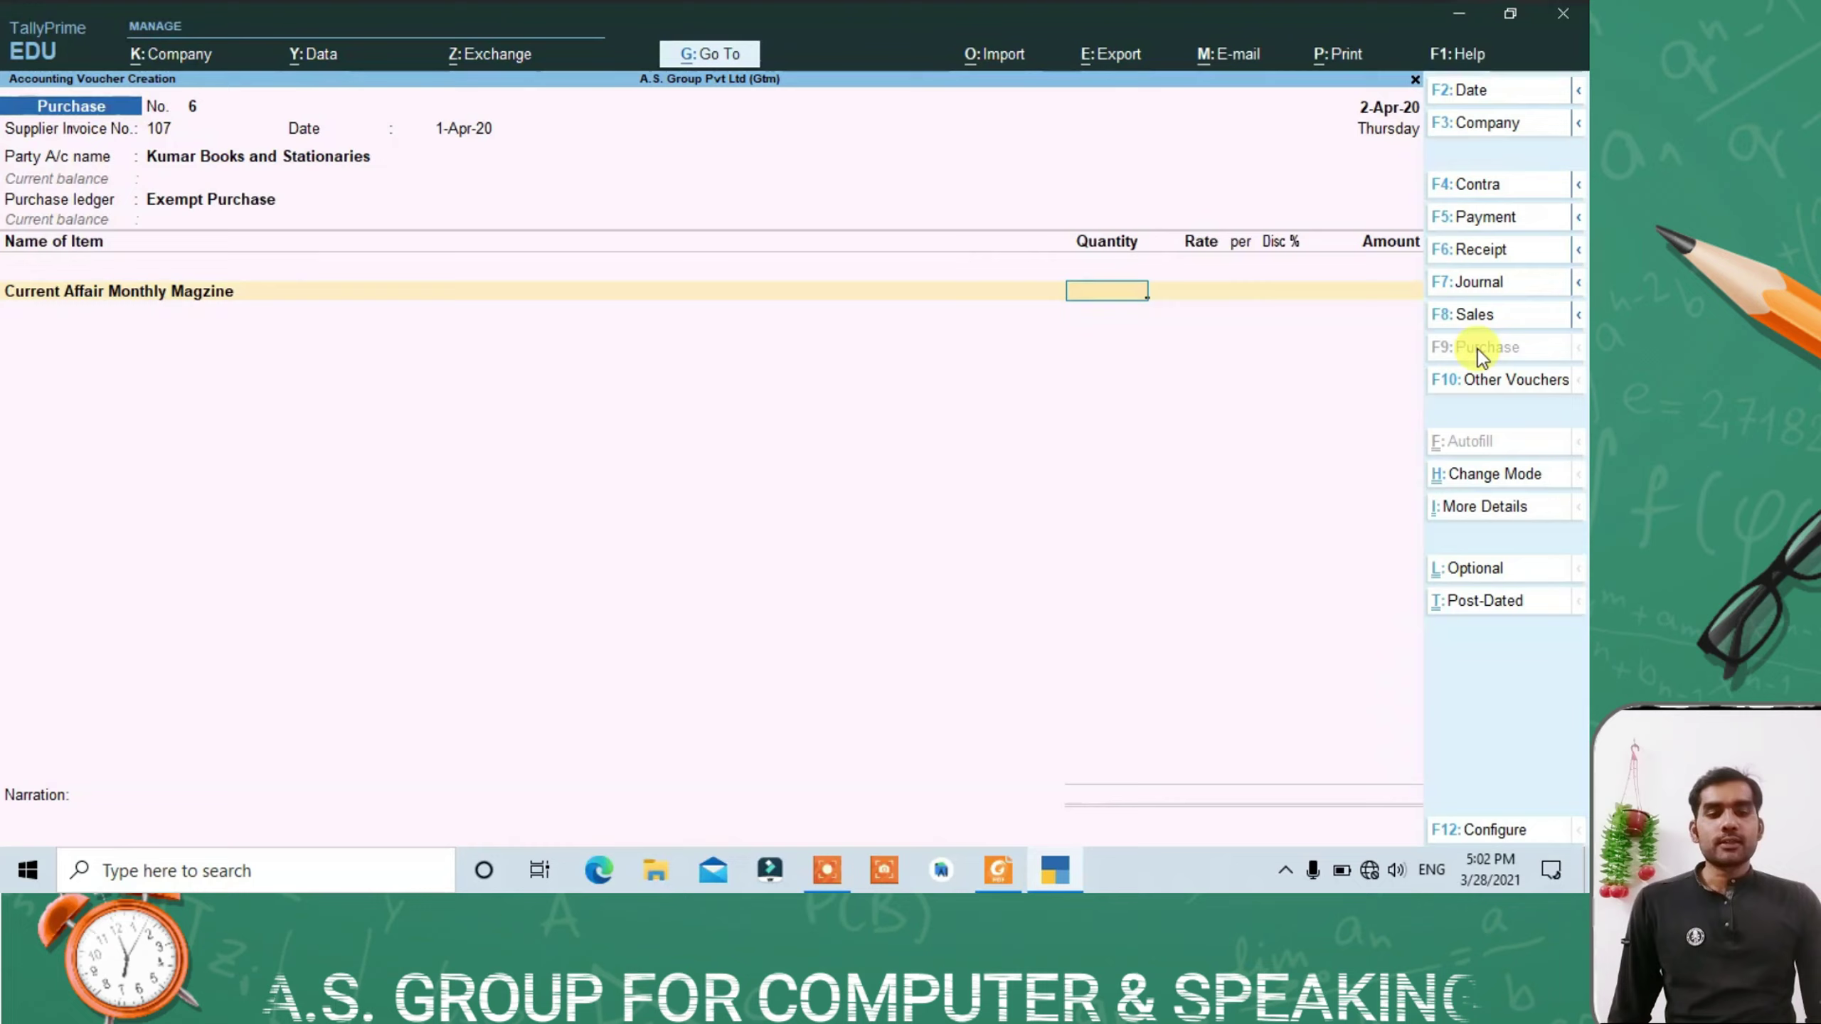
Step: Enter 300 pcs at rate 50 for the magazine, giving 15,000.00, checked against the invoice
{"action": "key", "text": "alt+Tab"}
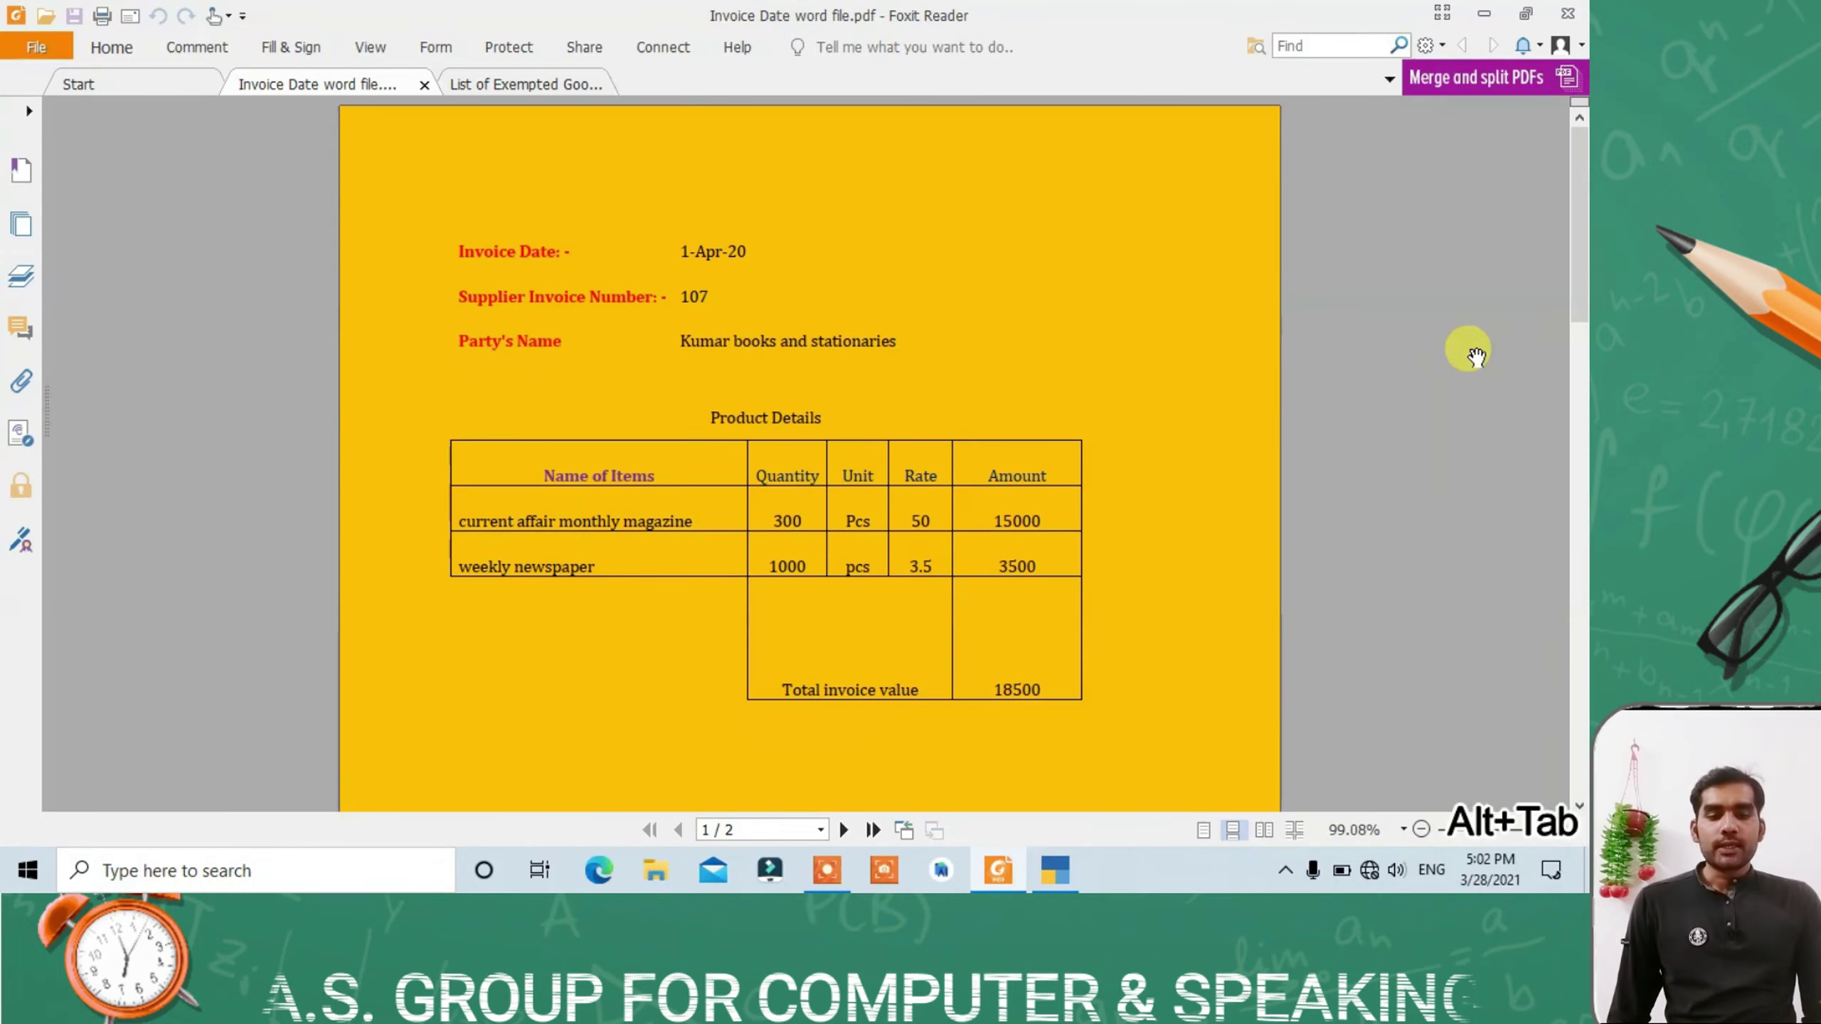
{"action": "key", "text": "alt+Tab"}
{"action": "type", "text": "300"}
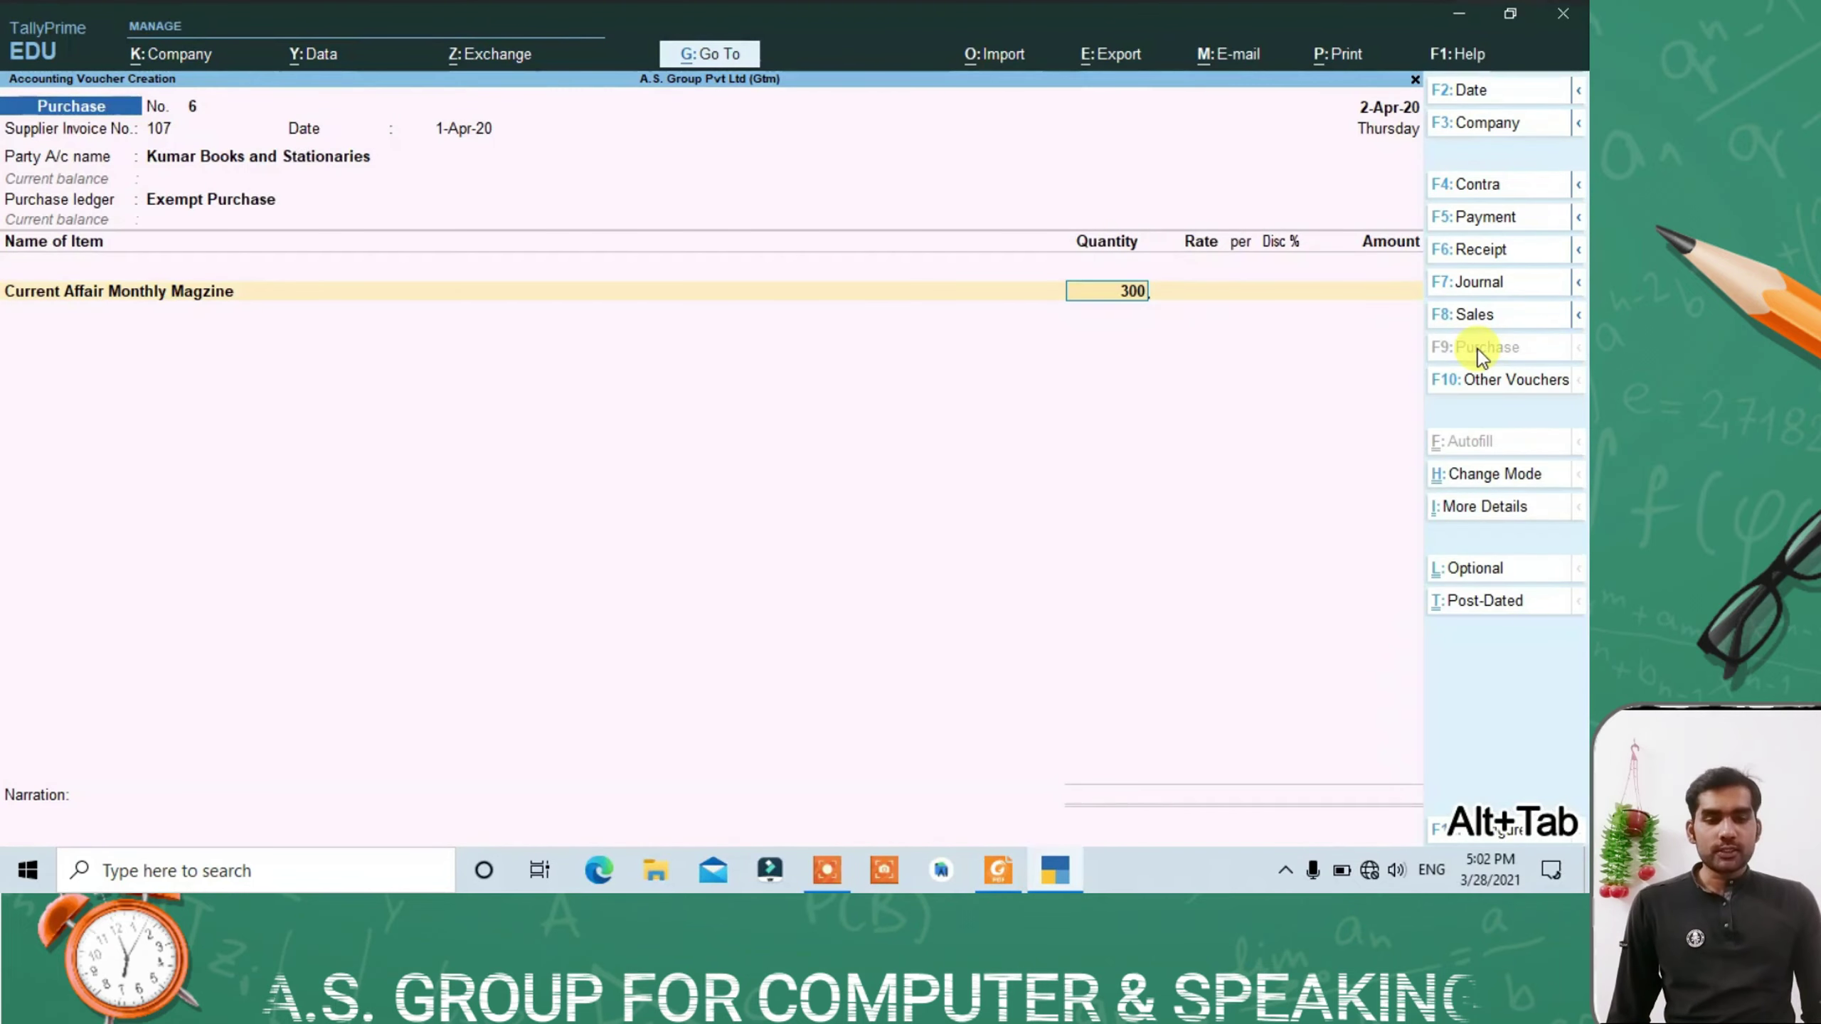
{"action": "key", "text": "Return"}
{"action": "key", "text": "alt+Tab"}
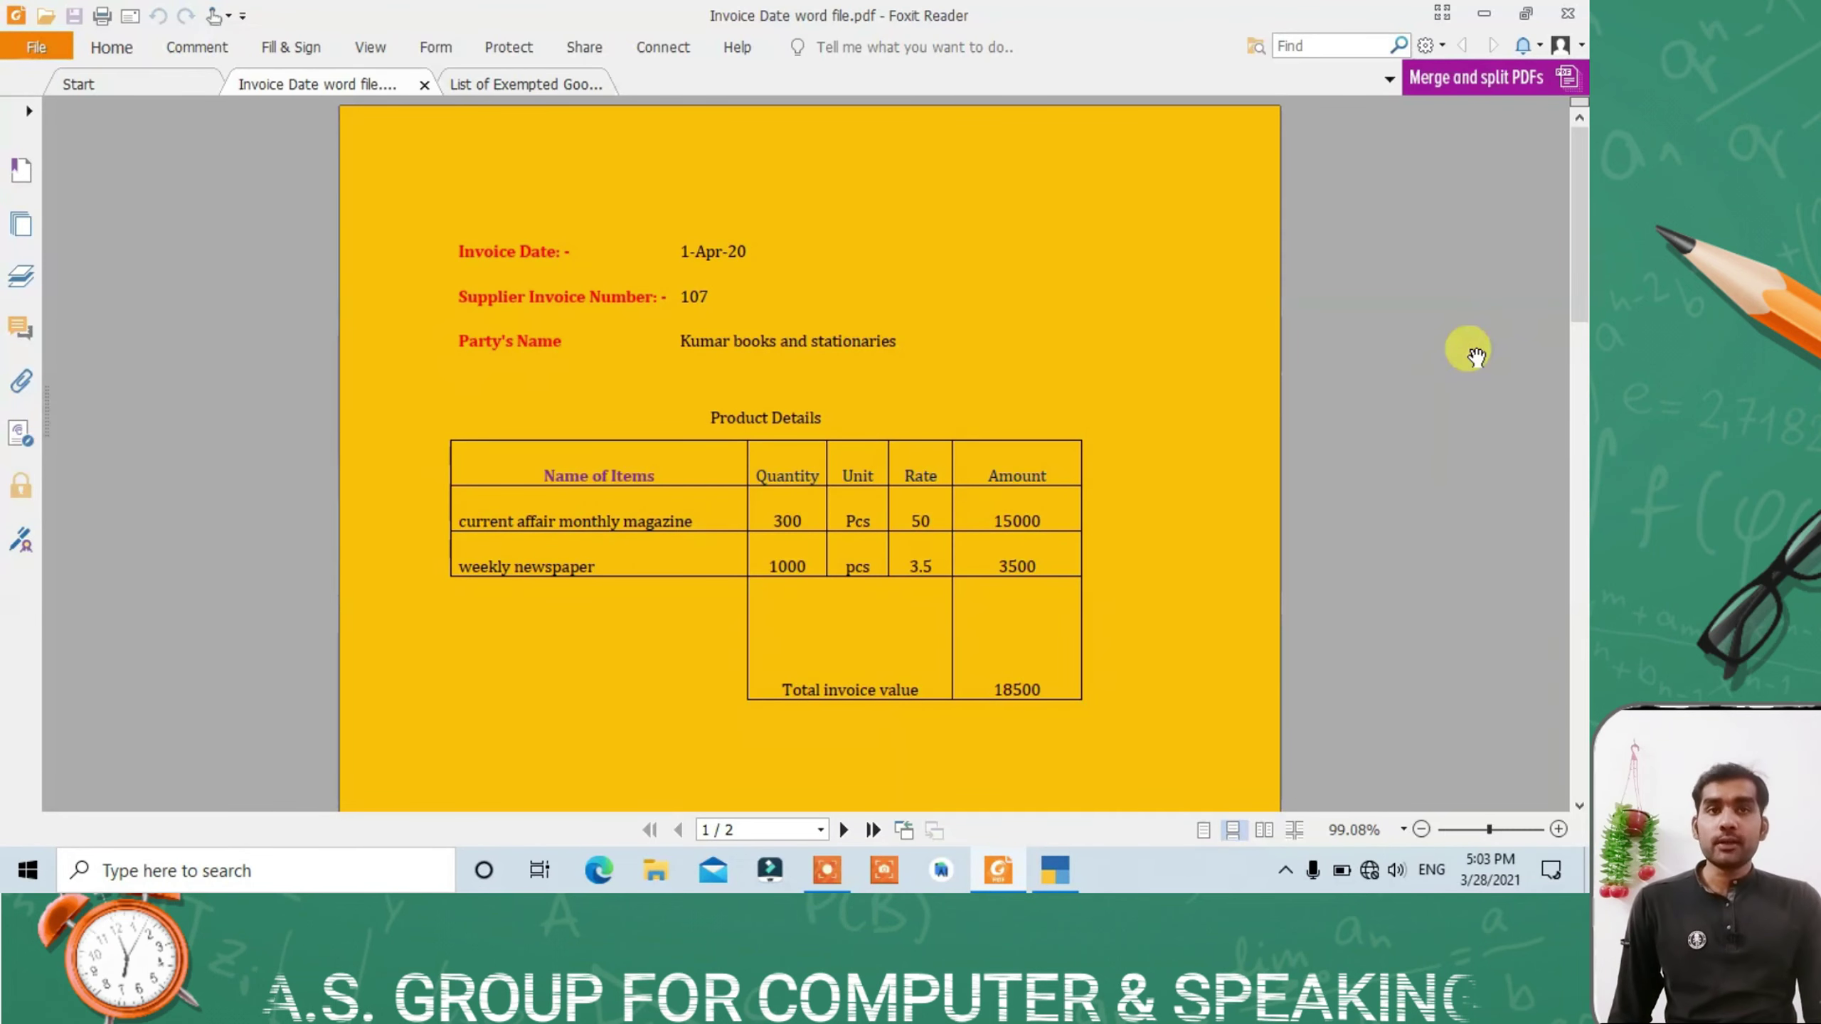
{"action": "key", "text": "alt+Tab"}
{"action": "type", "text": "50"}
{"action": "key", "text": "Return"}
{"action": "key", "text": "Return"}
{"action": "key", "text": "Return"}
{"action": "key", "text": "Return"}
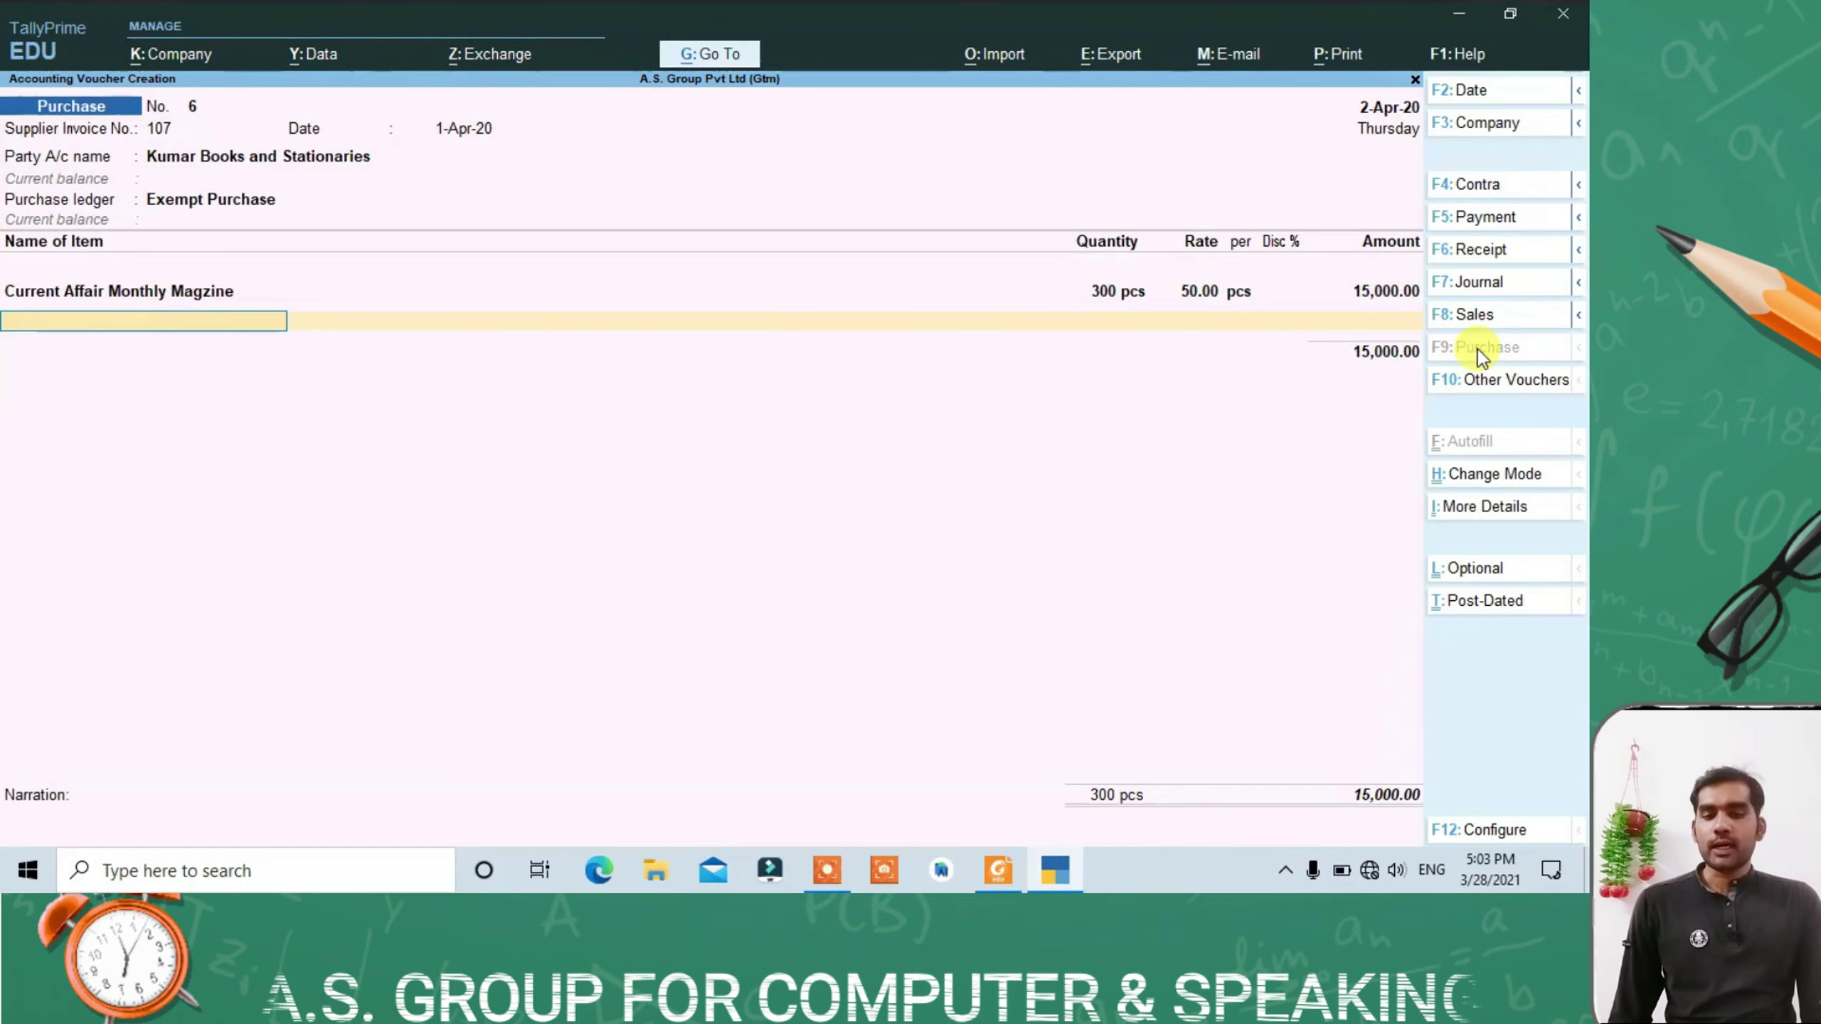
{"action": "key", "text": "alt+Tab"}
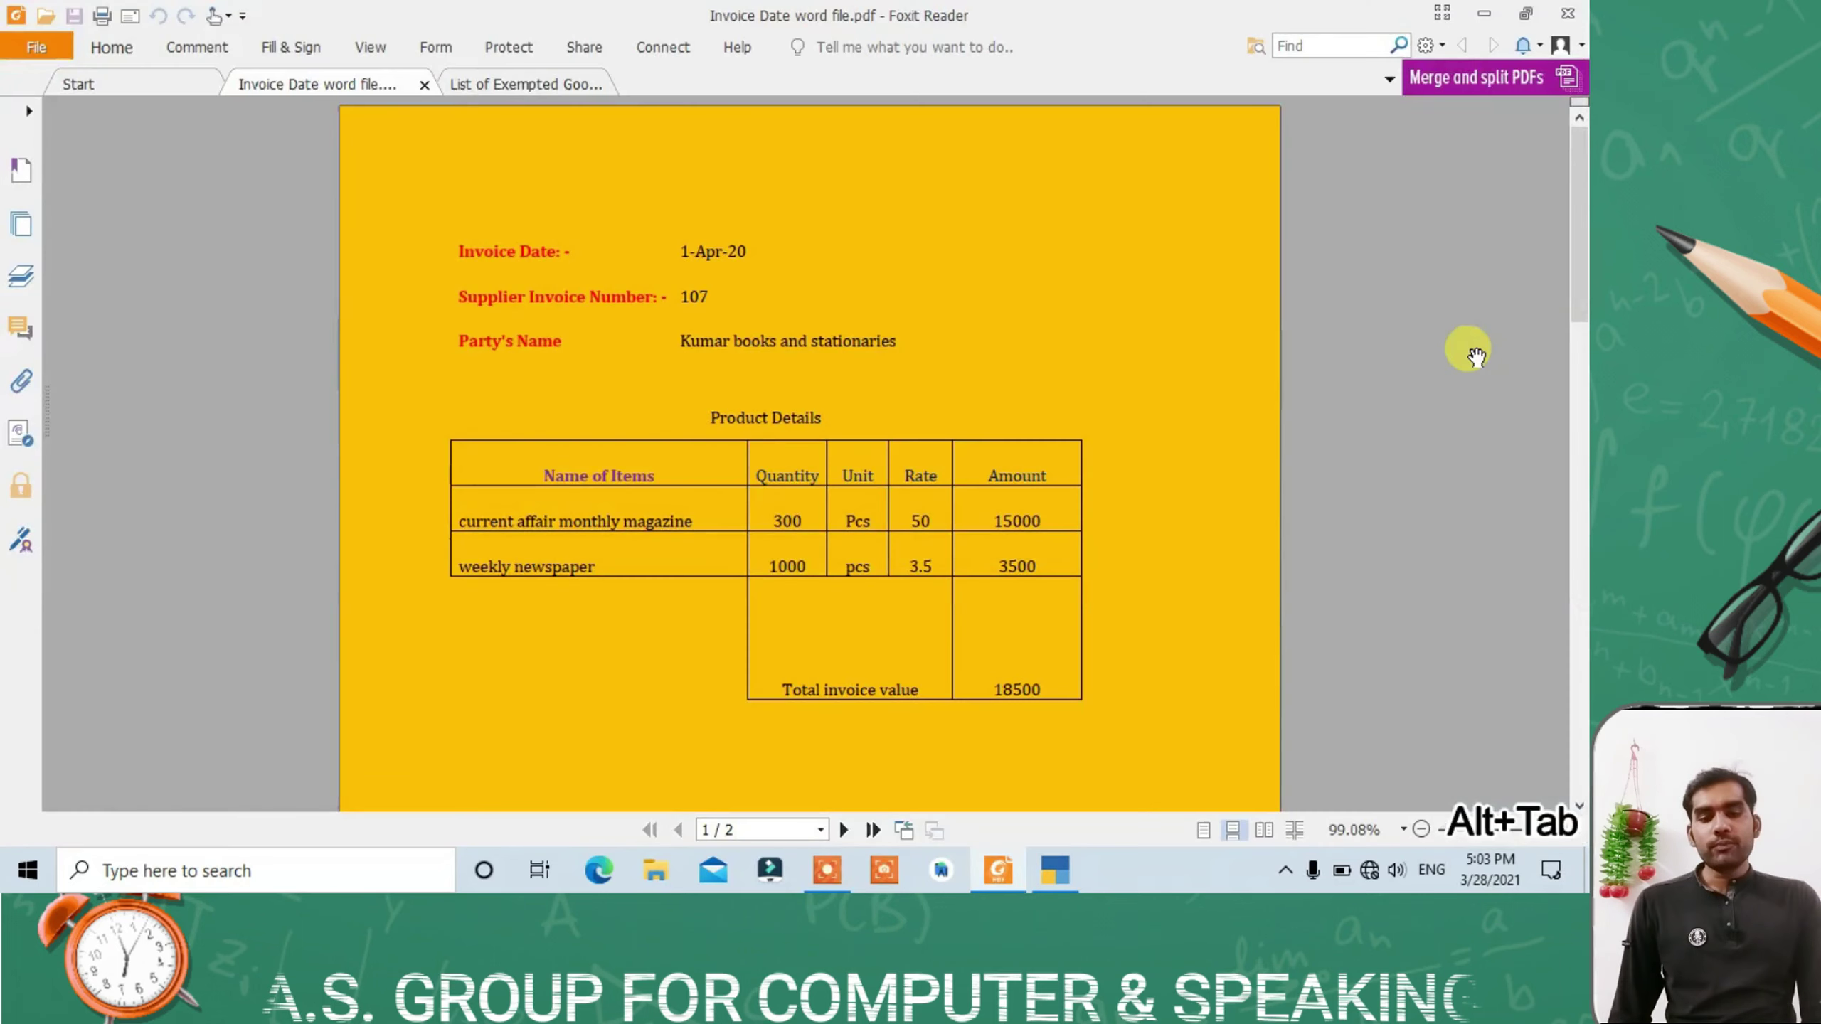
{"action": "key", "text": "alt+Tab"}
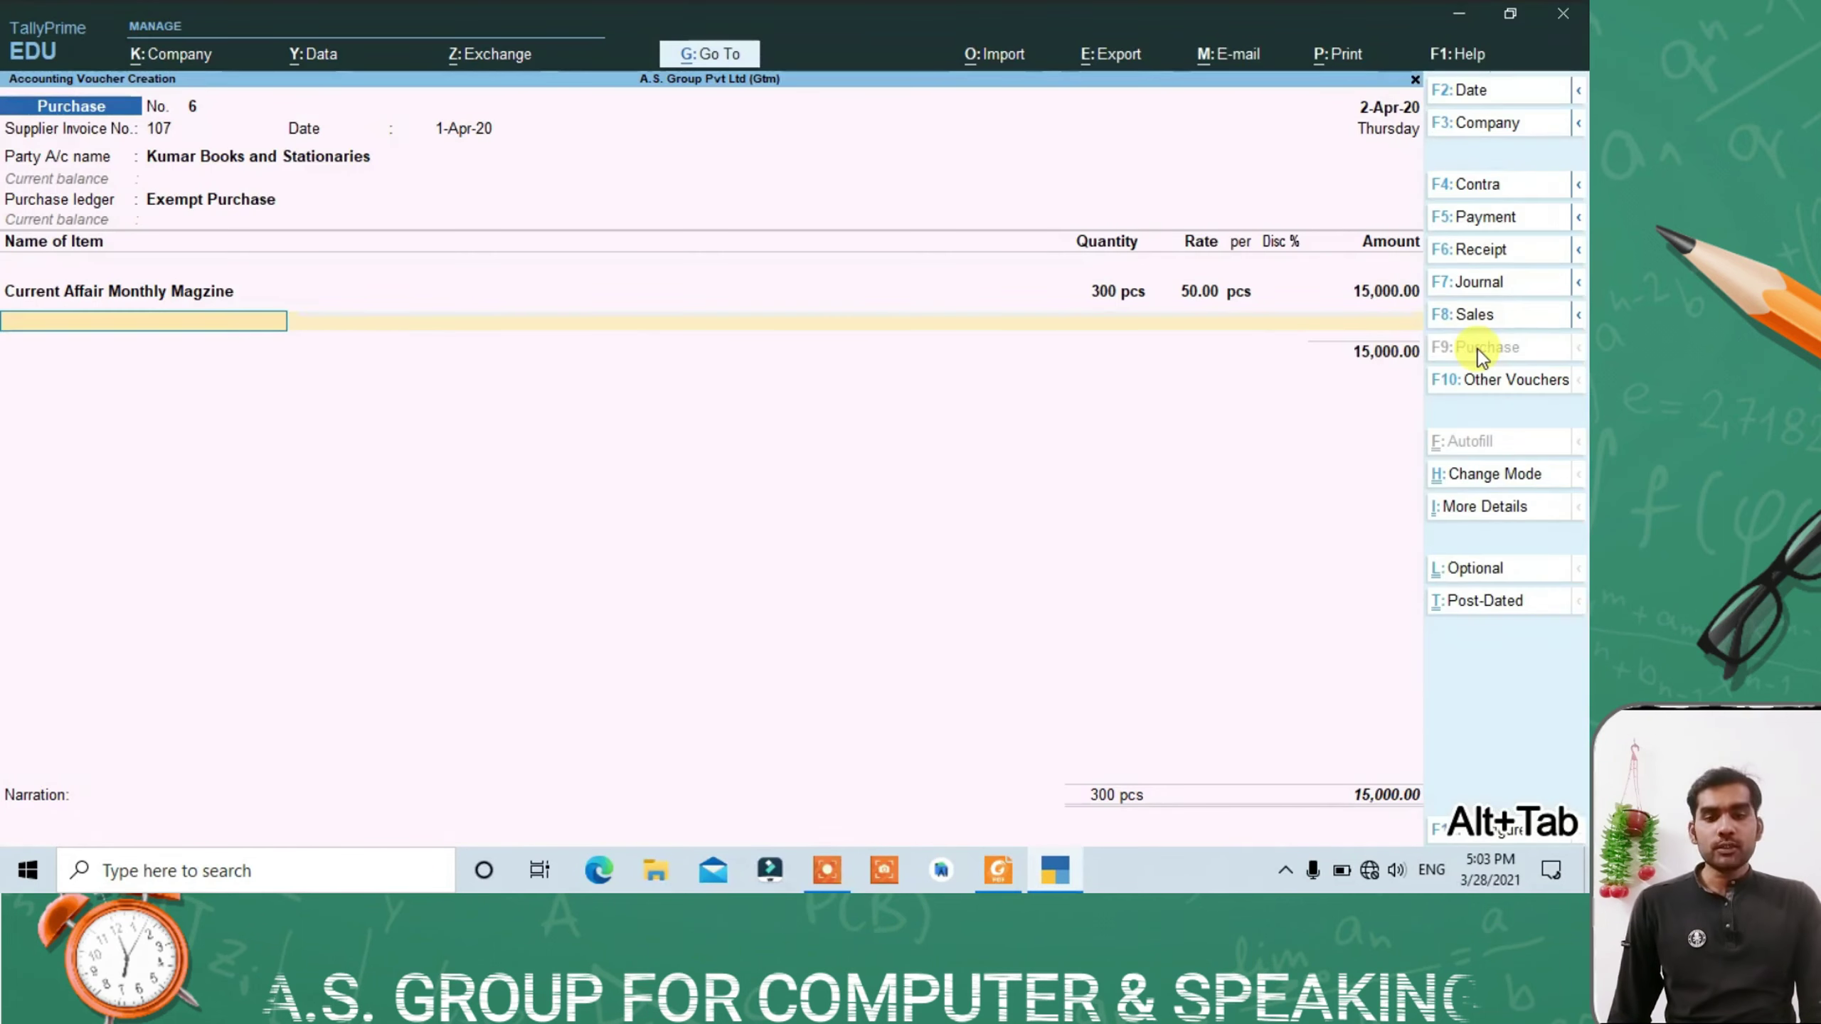
Step: Add Weekly News Paper, 1,000 pcs at 3.50 for 3,500.00, bringing the total to 18,500.00
{"action": "type", "text": "we"}
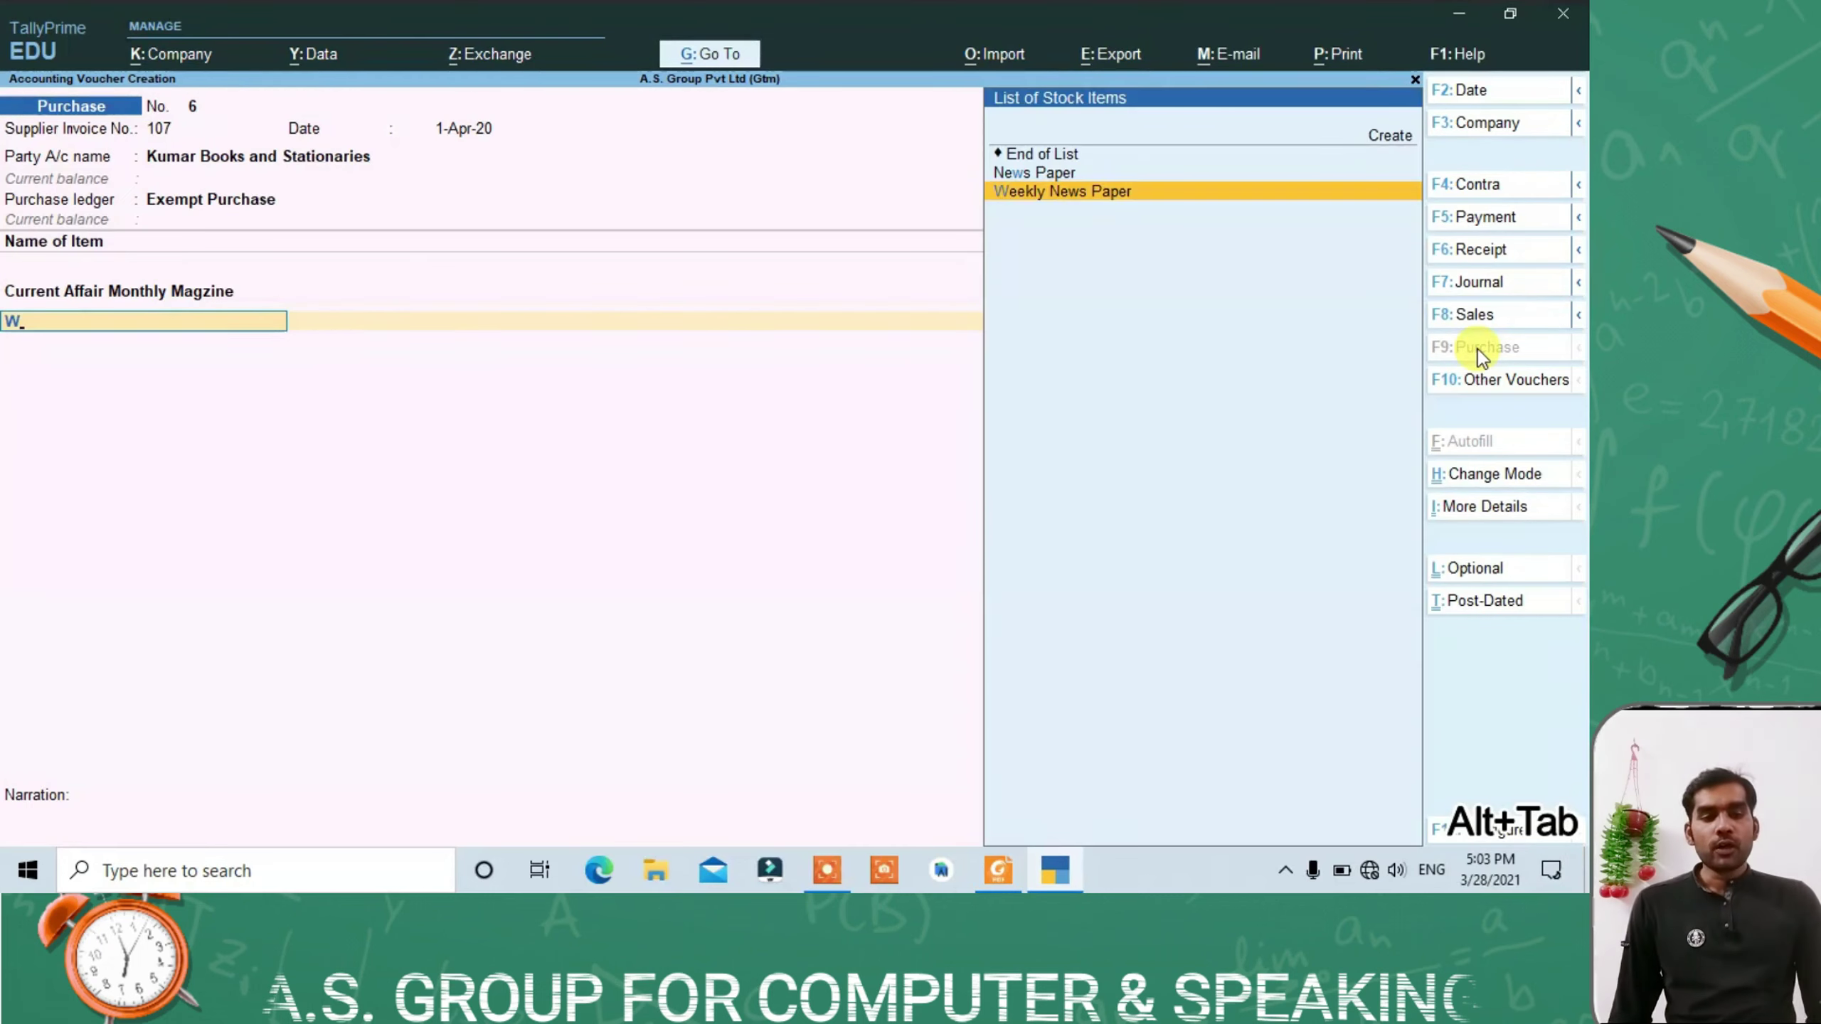
{"action": "key", "text": "Return"}
{"action": "key", "text": "alt+Tab"}
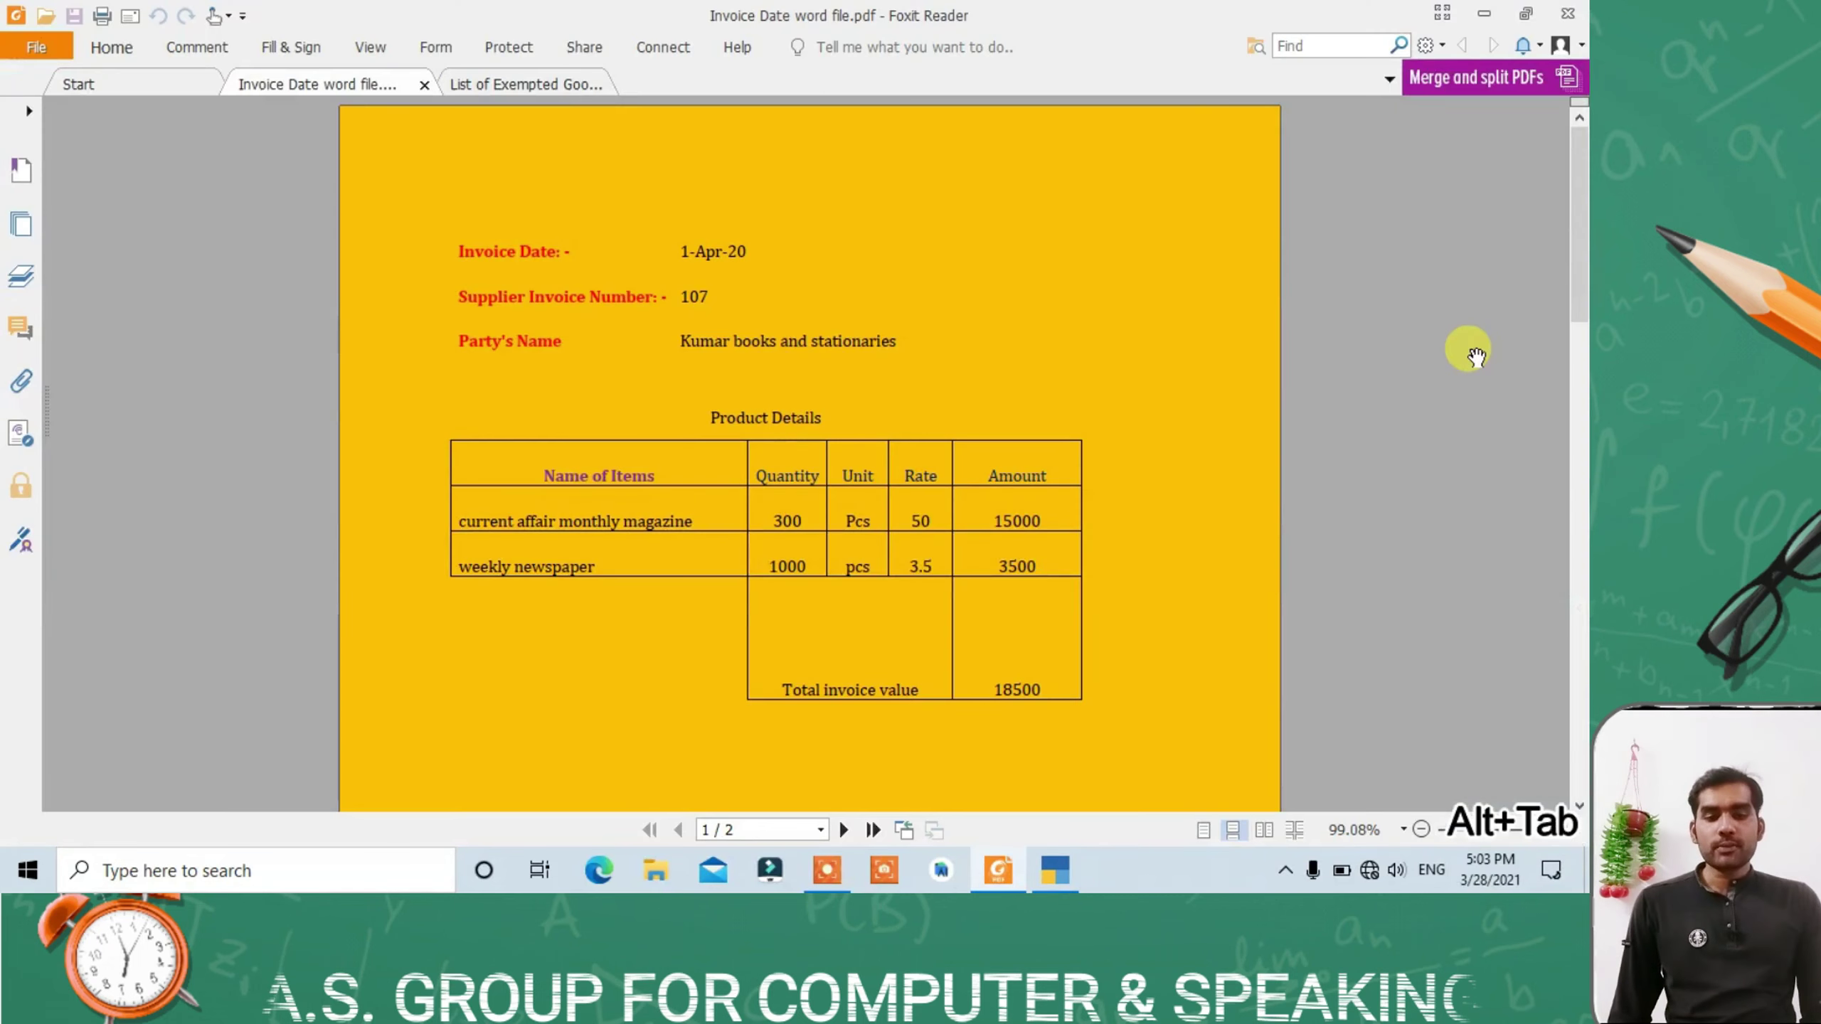
{"action": "key", "text": "alt+Tab"}
{"action": "type", "text": "1000"}
{"action": "key", "text": "Return"}
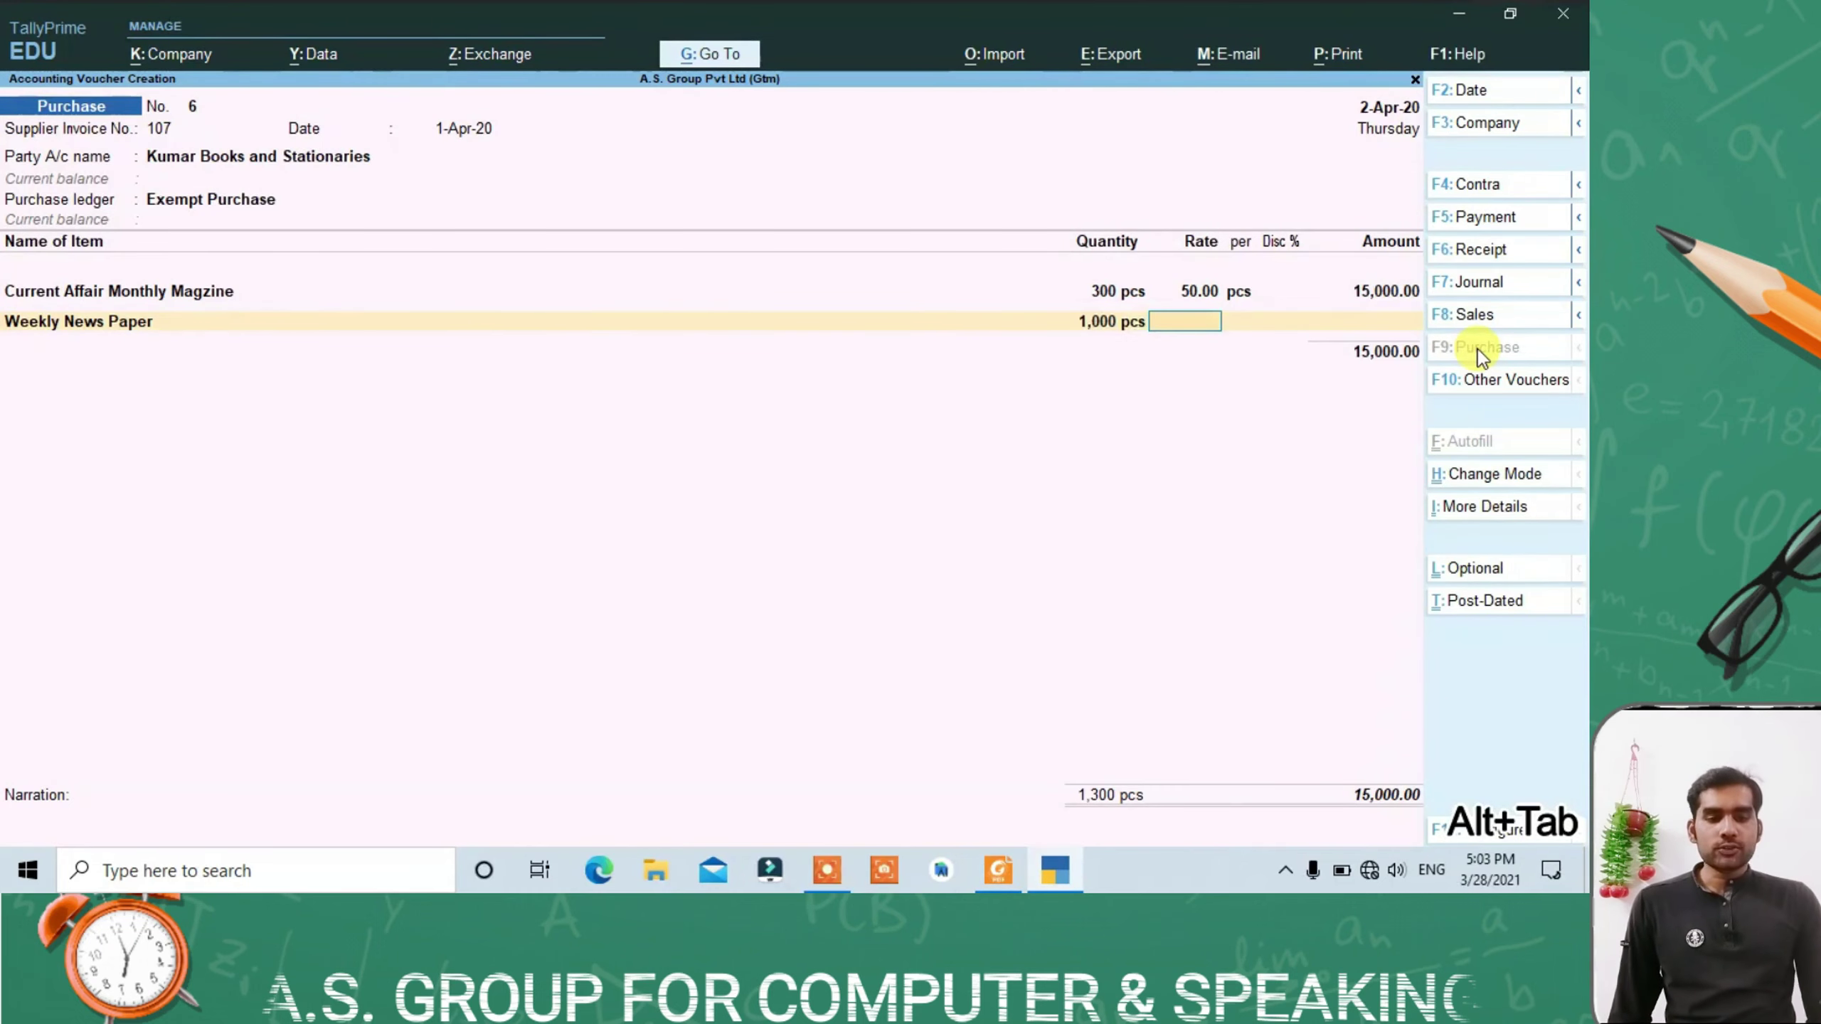
{"action": "key", "text": "alt+Tab"}
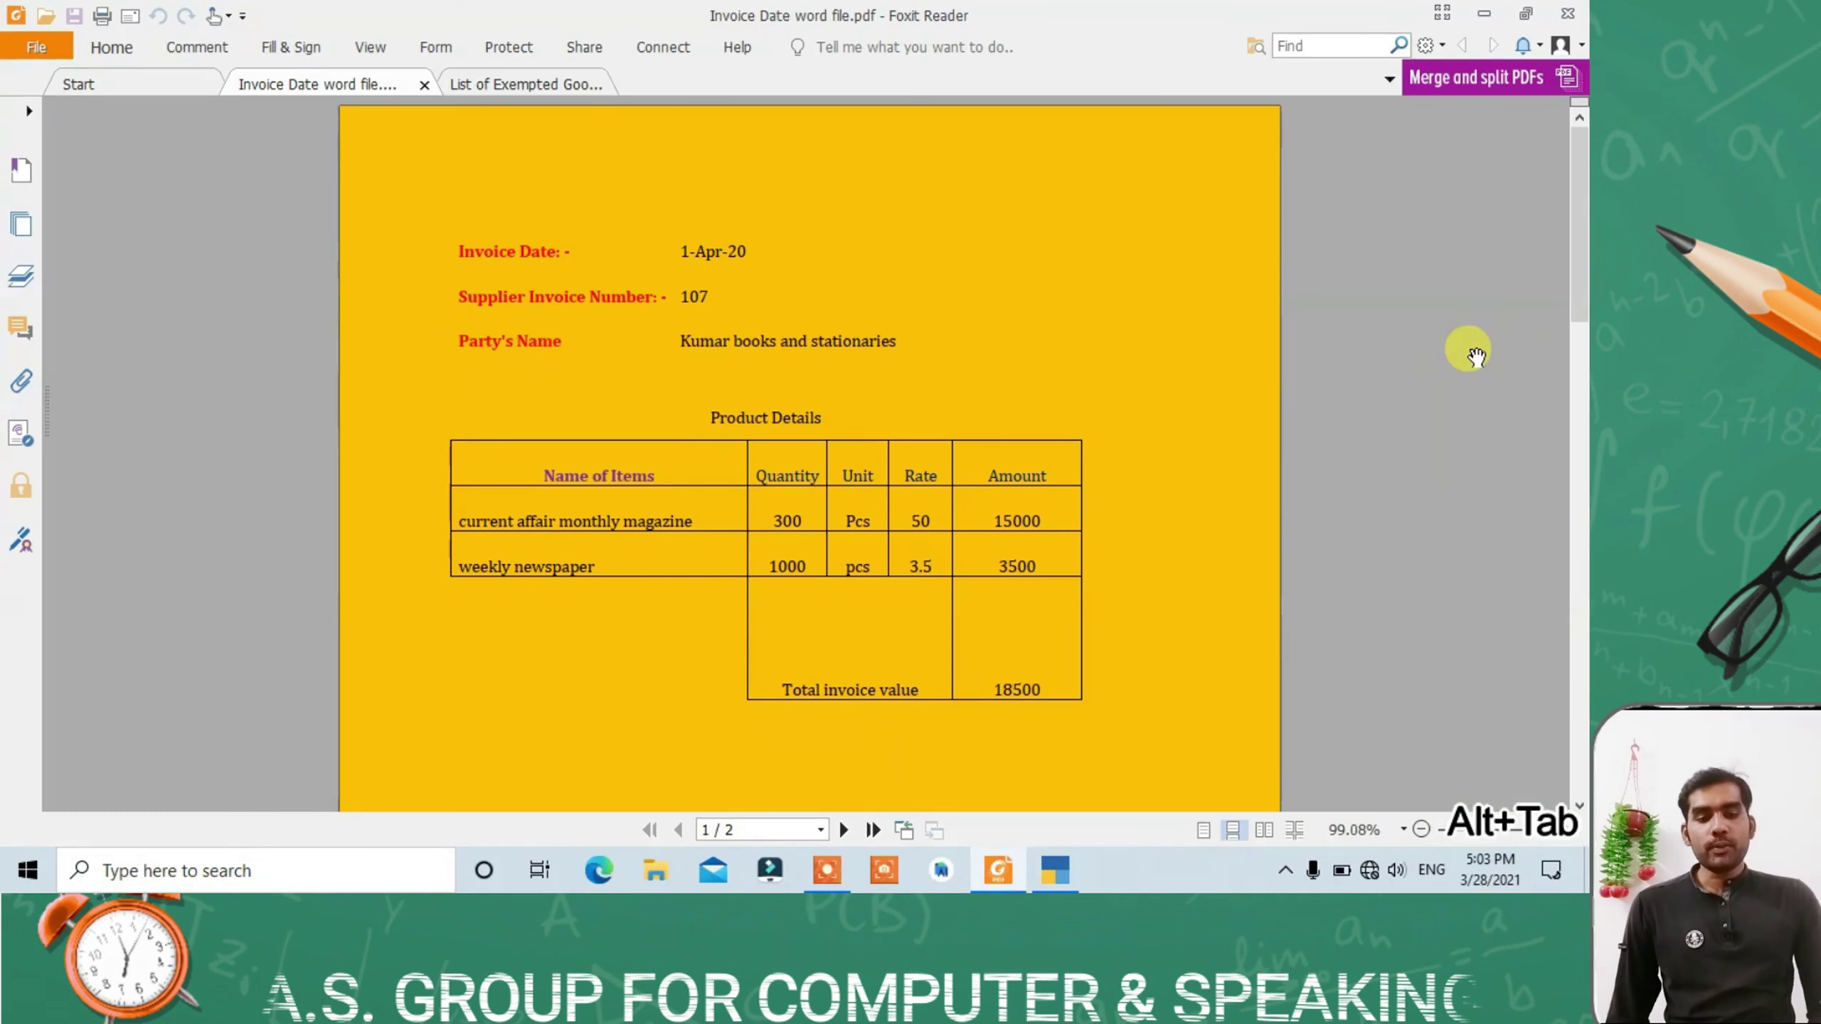
{"action": "key", "text": "alt+Tab"}
{"action": "type", "text": "3."}
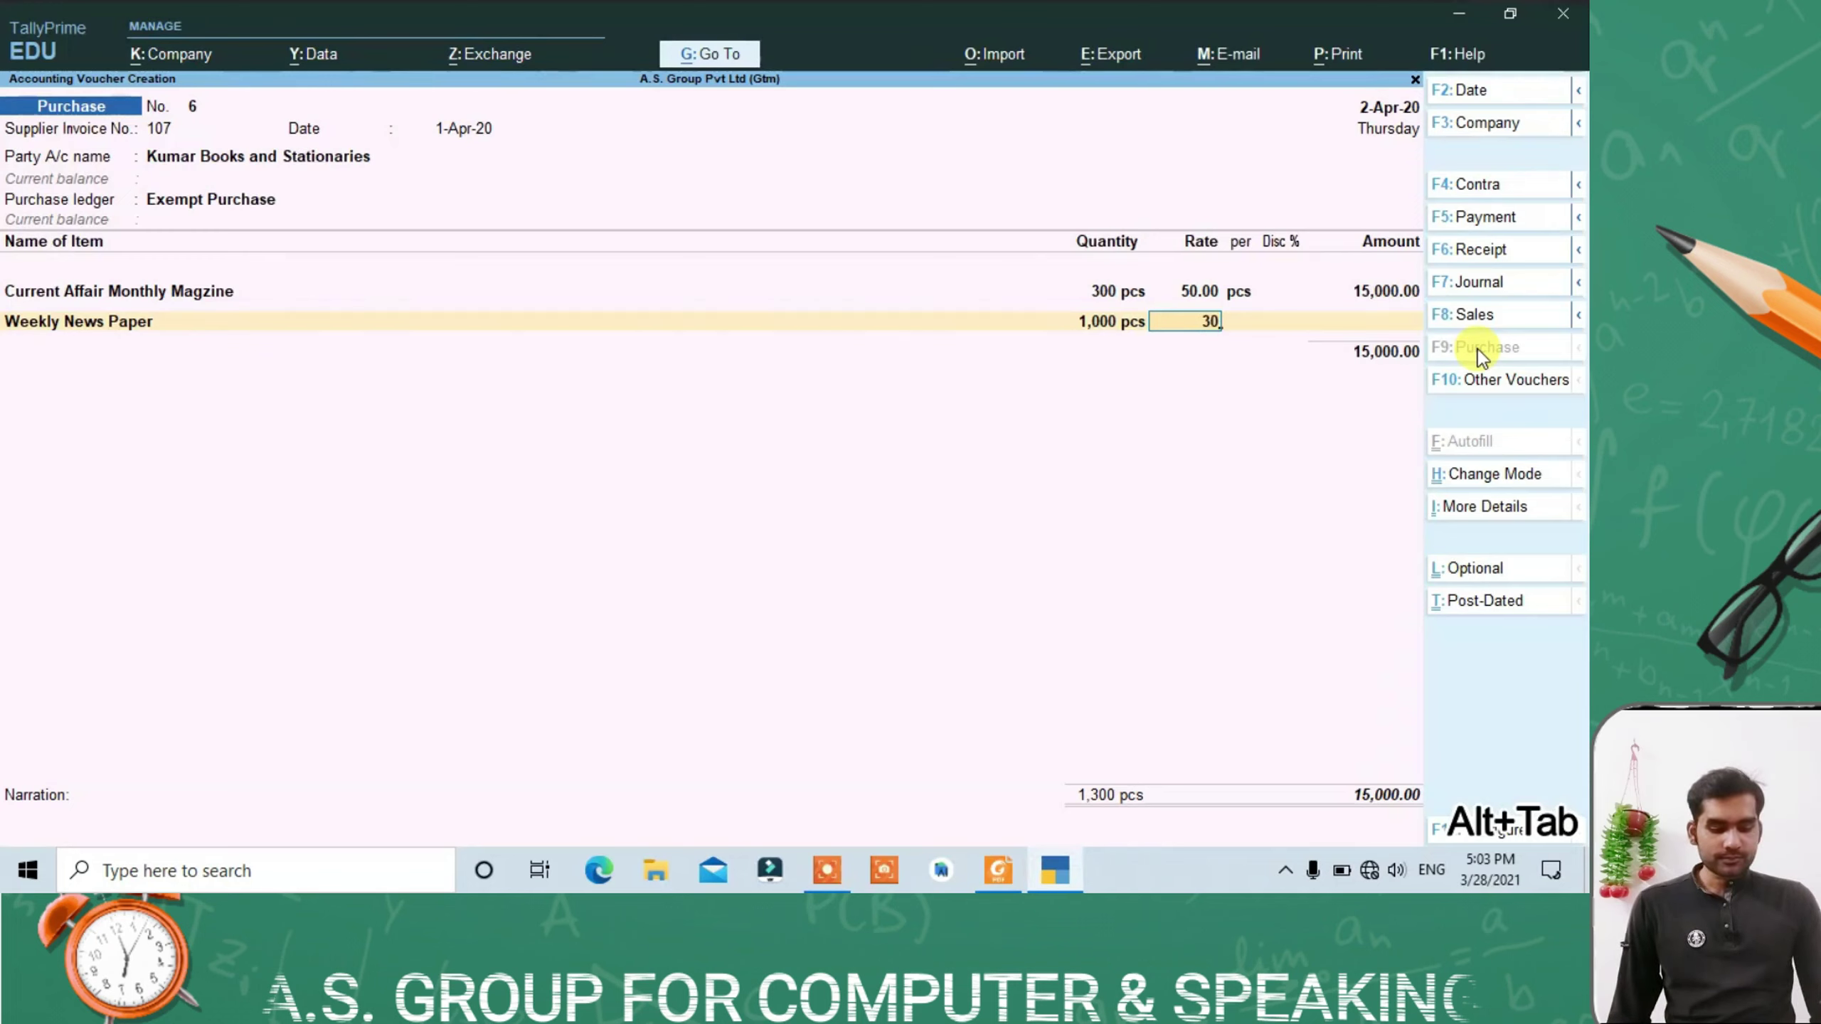
{"action": "type", "text": "5"}
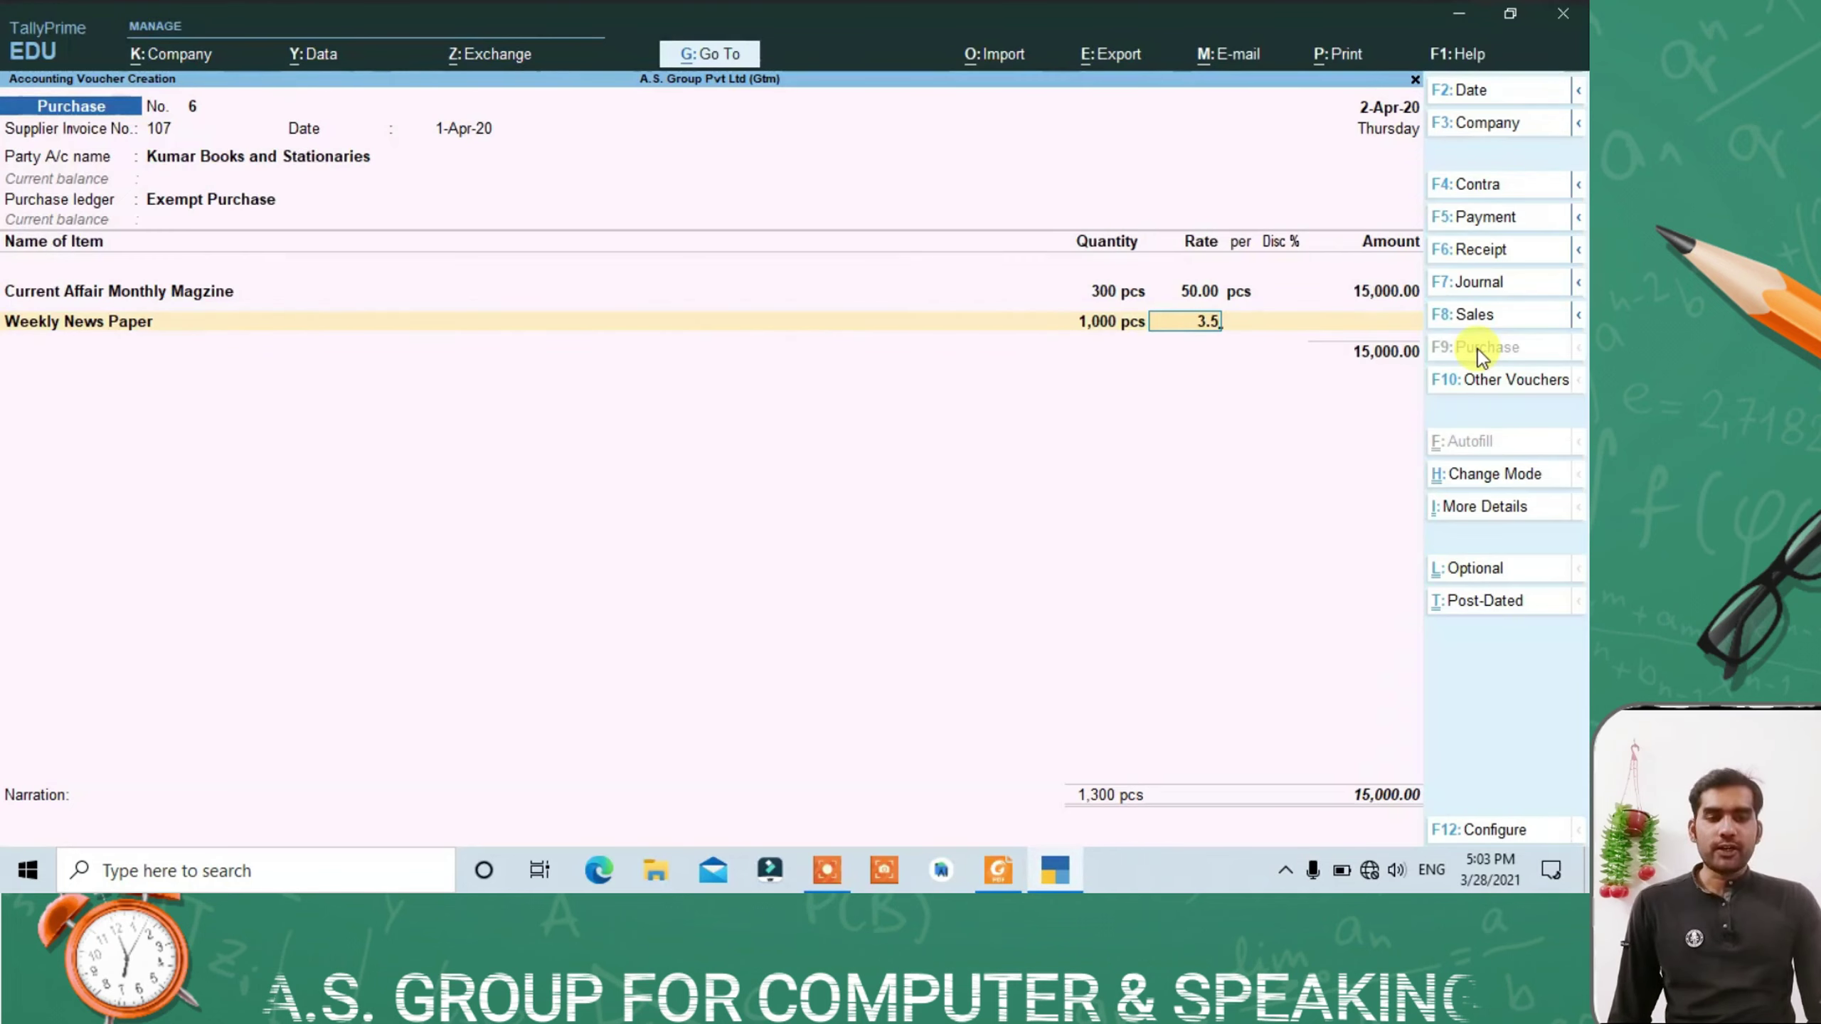
{"action": "key", "text": "Return"}
{"action": "key", "text": "Return"}
{"action": "key", "text": "Return"}
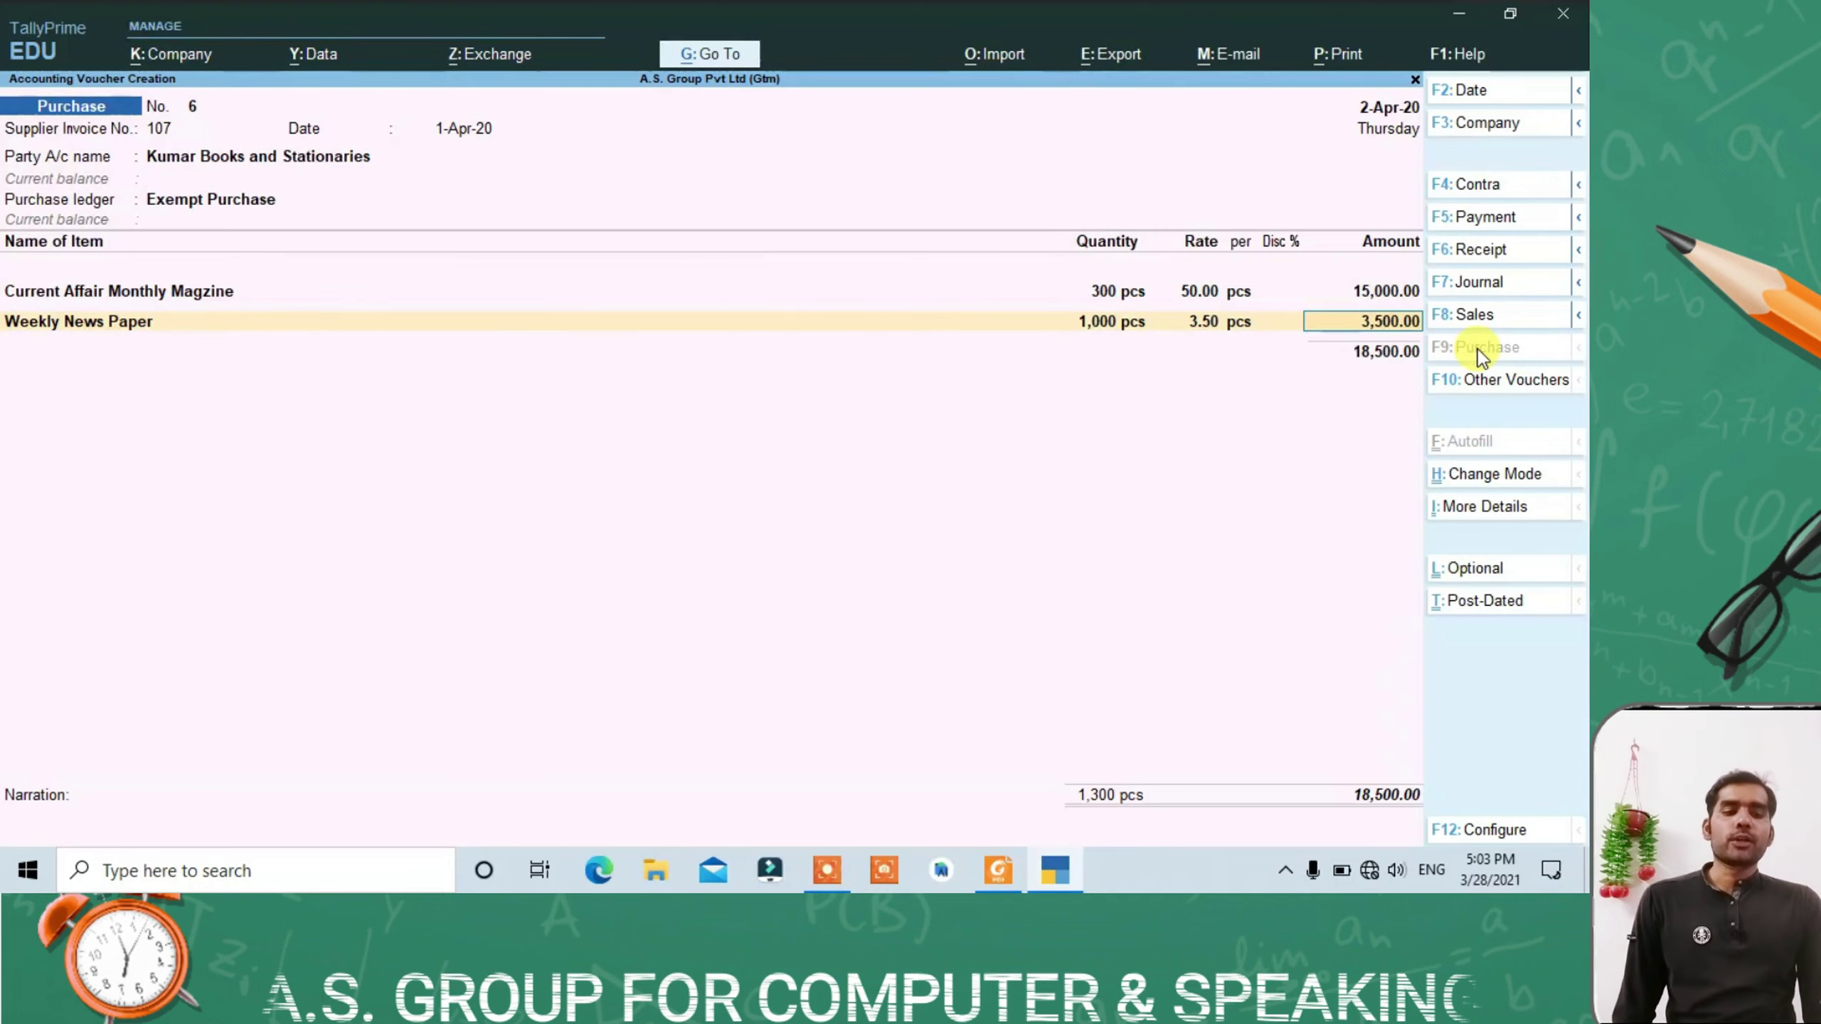
{"action": "key", "text": "Return"}
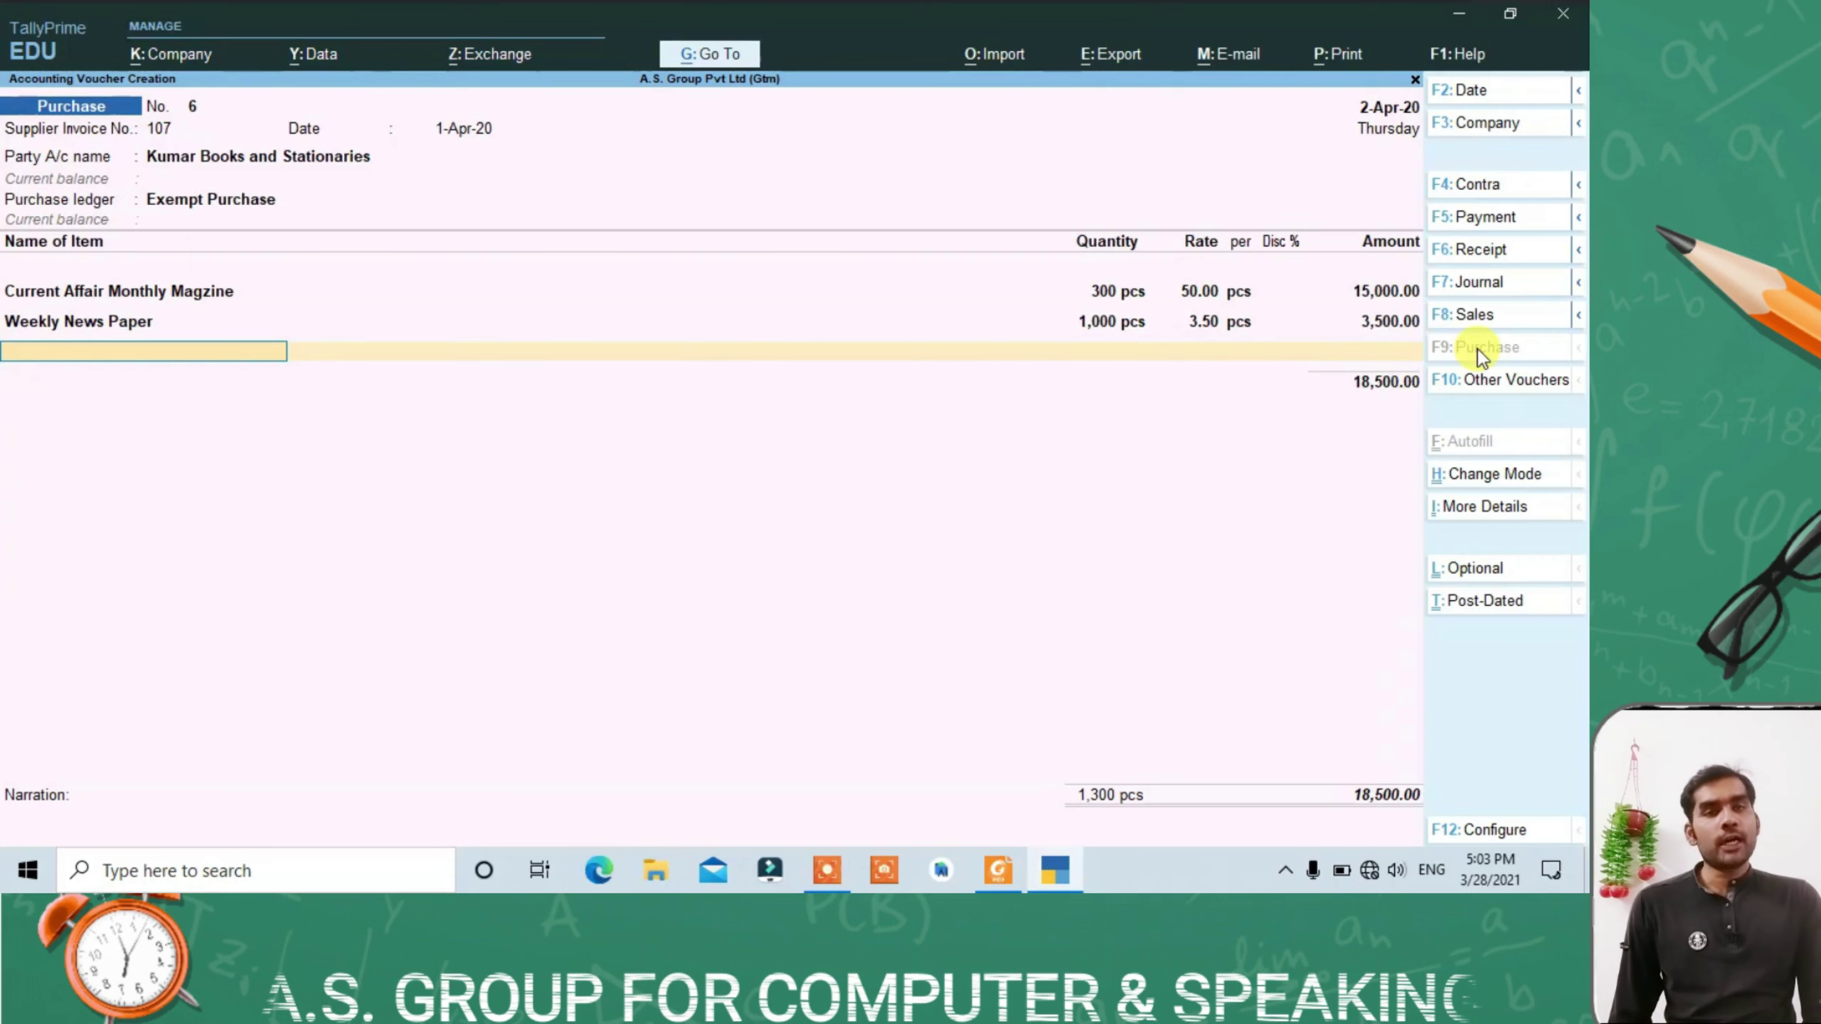
Step: Add an INPUT C GST @ 9% ledger row, then step back to the Weekly News Paper line
{"action": "key", "text": "Return"}
{"action": "type", "text": "I"}
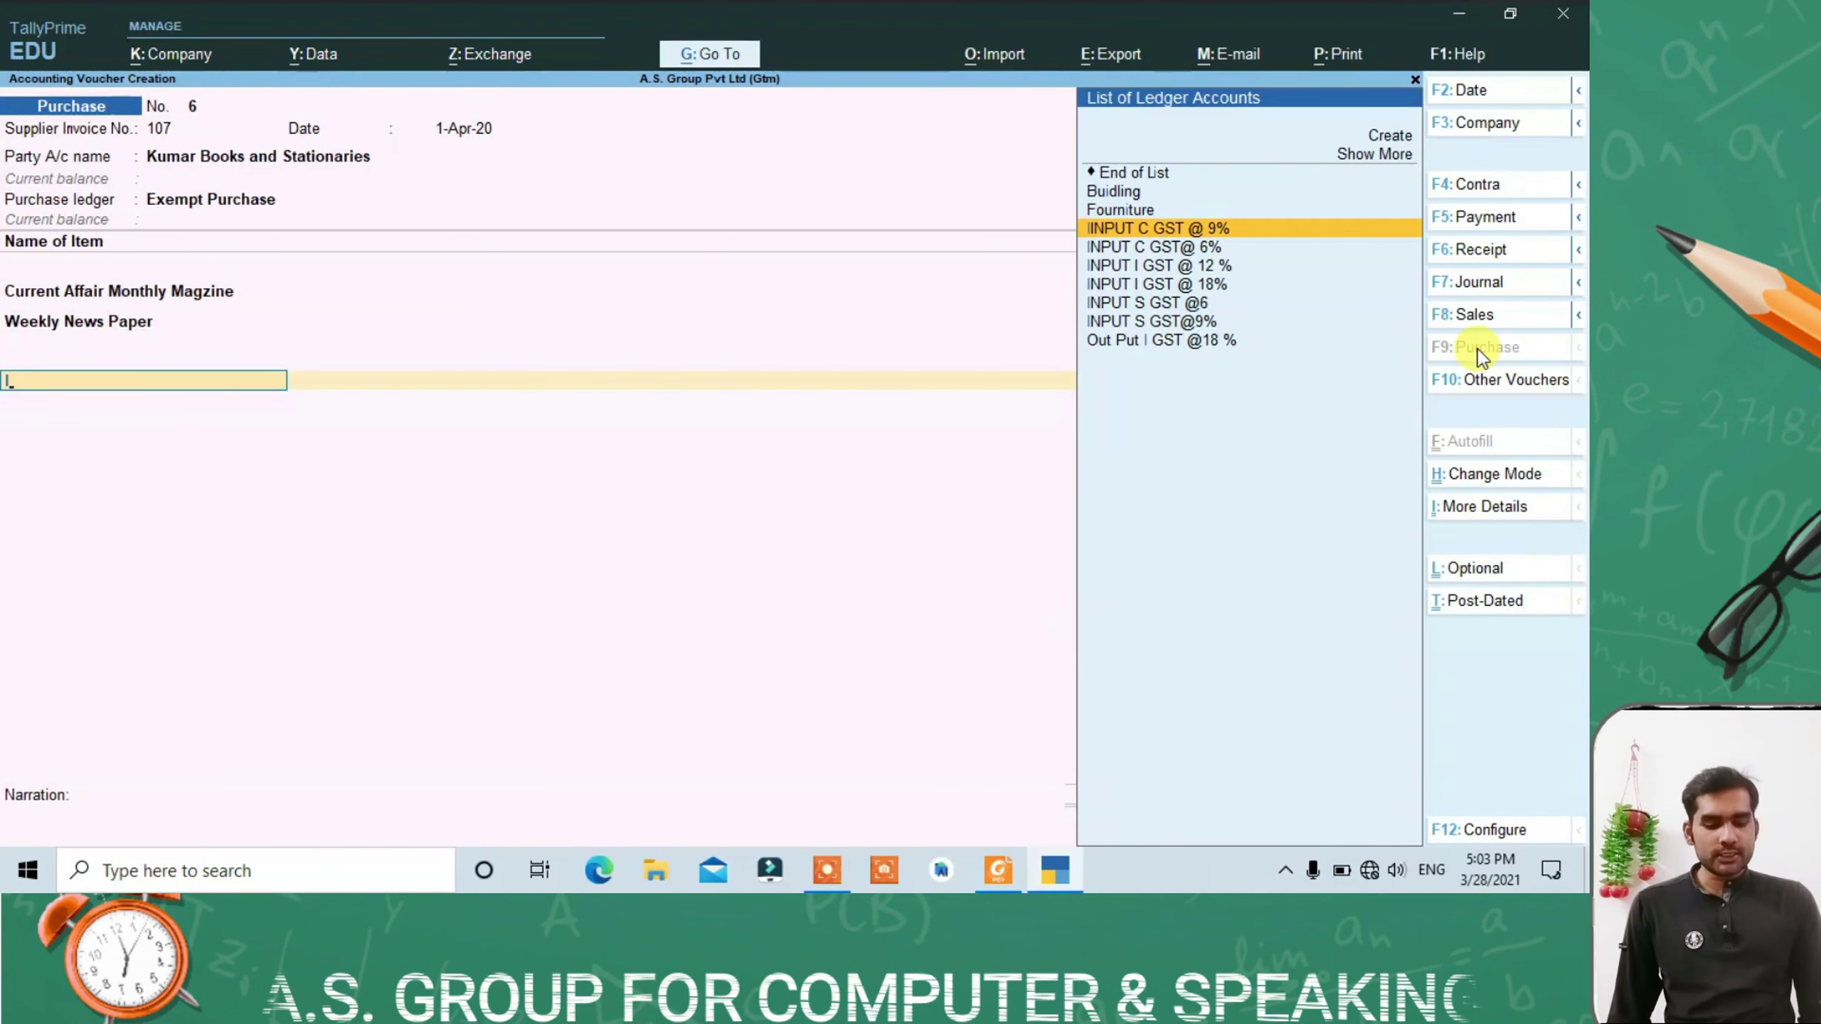
{"action": "key", "text": "Return"}
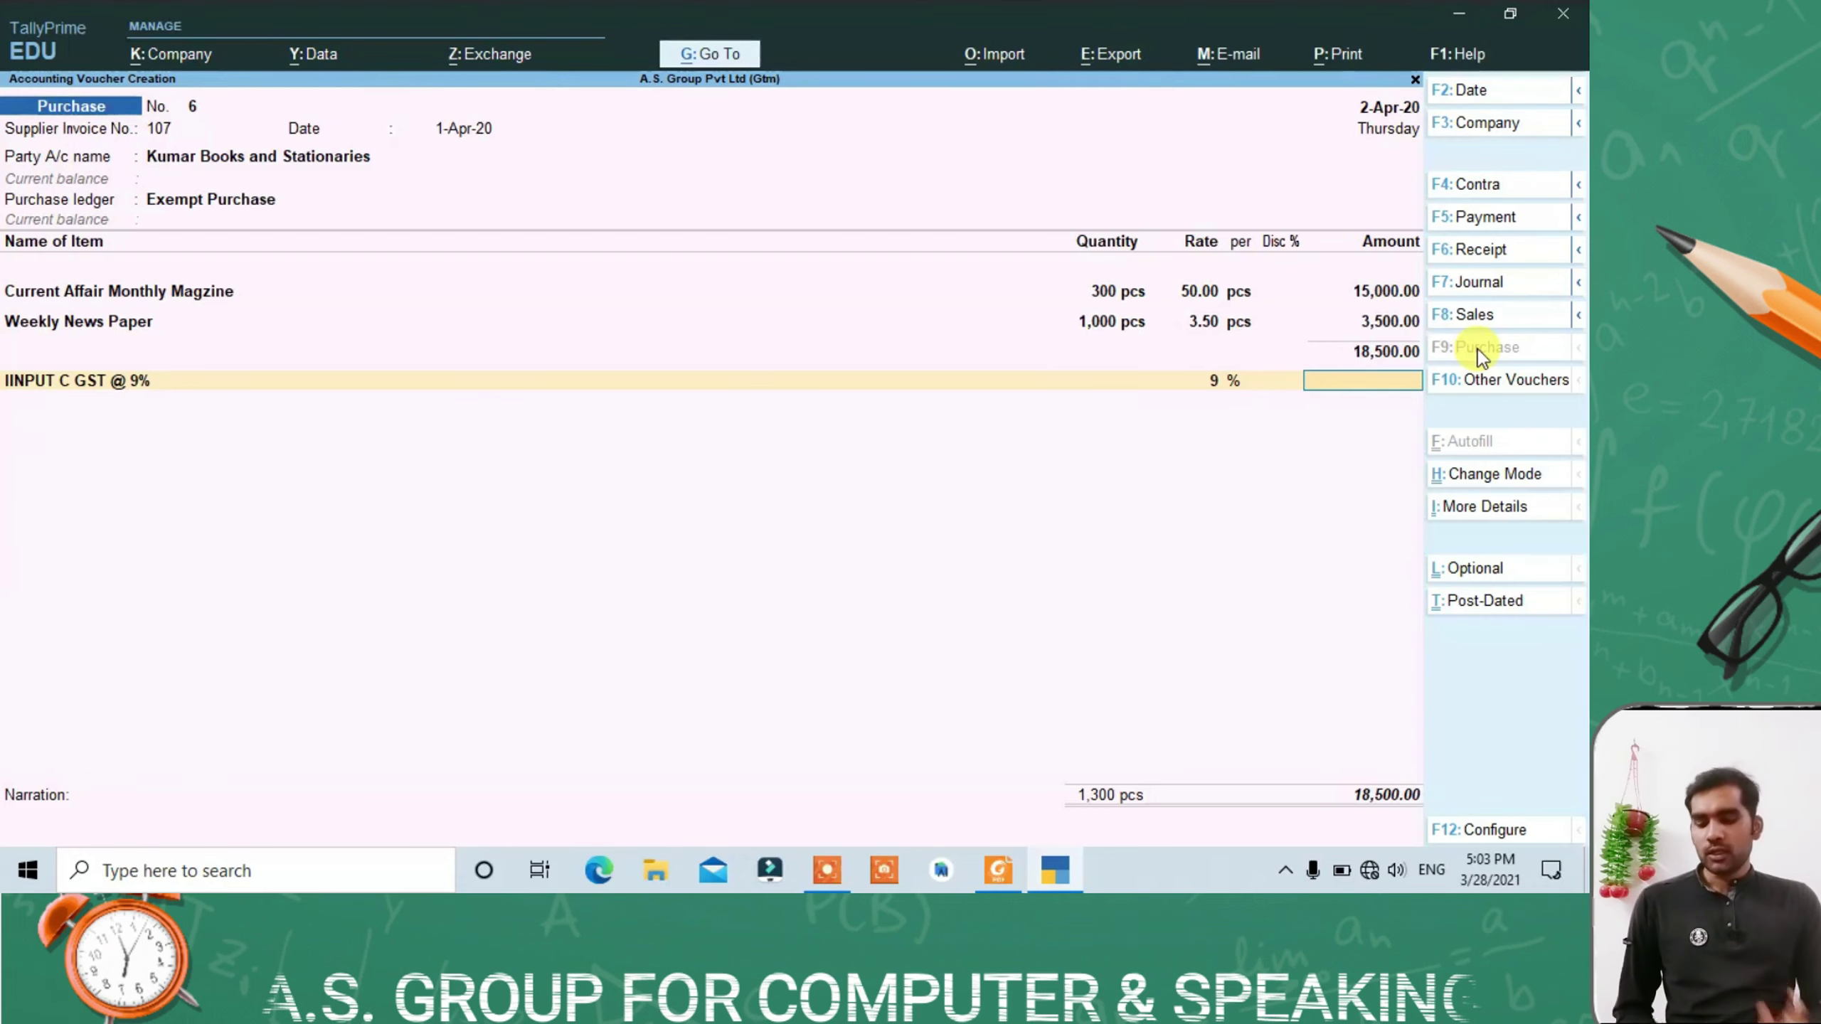
{"action": "key", "text": "BackSpace"}
{"action": "key", "text": "BackSpace"}
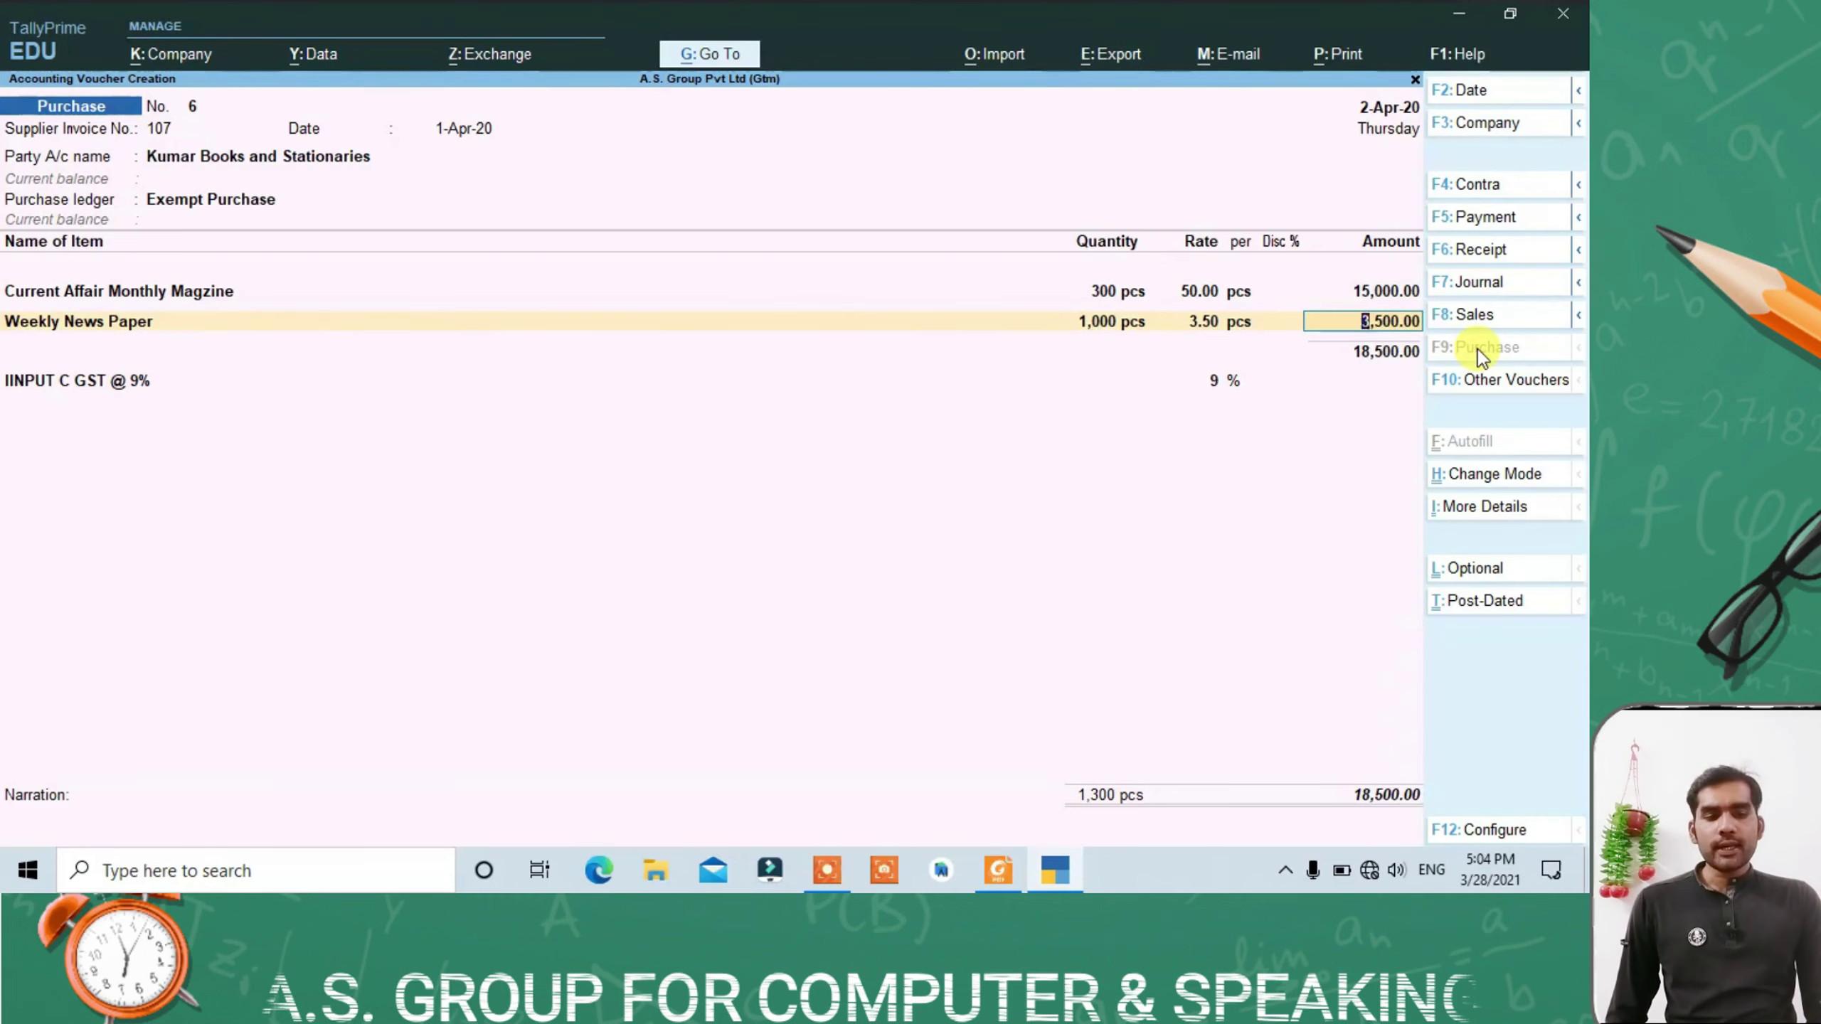
{"action": "key", "text": "Return"}
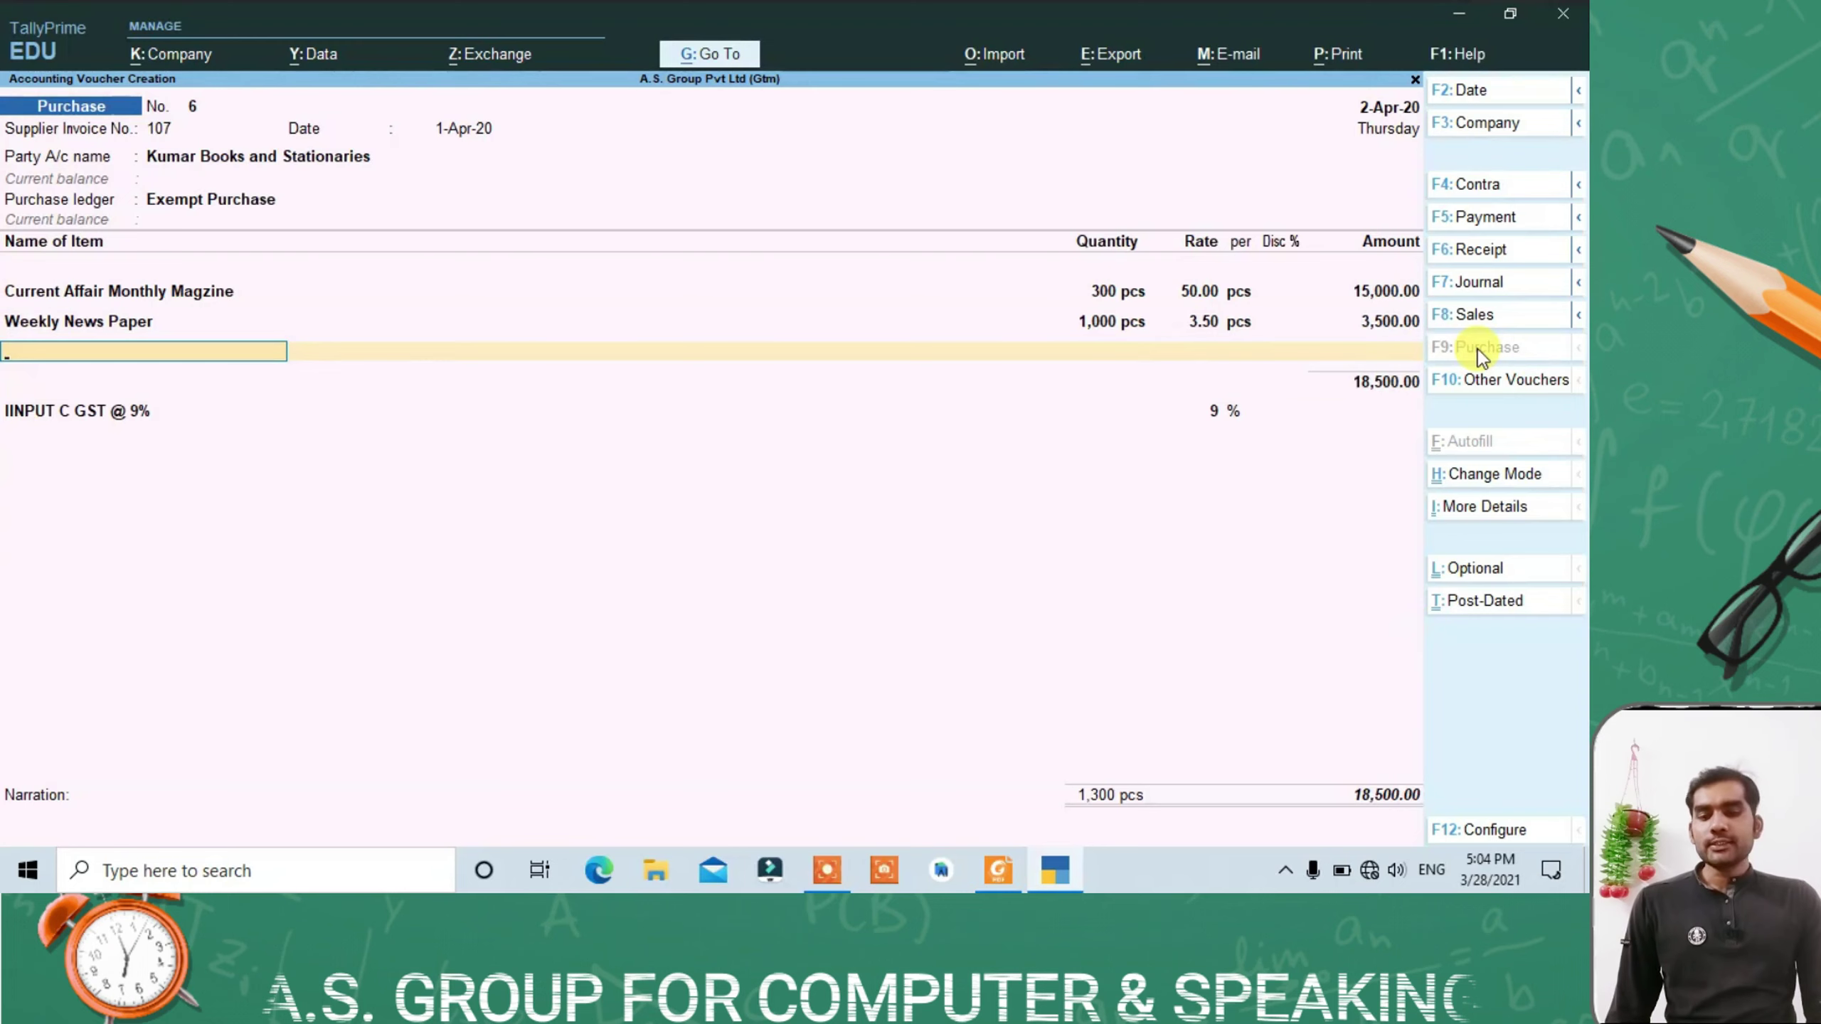
Step: Quit the unsaved voucher and start a new one with supplier invoice 107 dated 1-Apr-20
{"action": "key", "text": "Escape"}
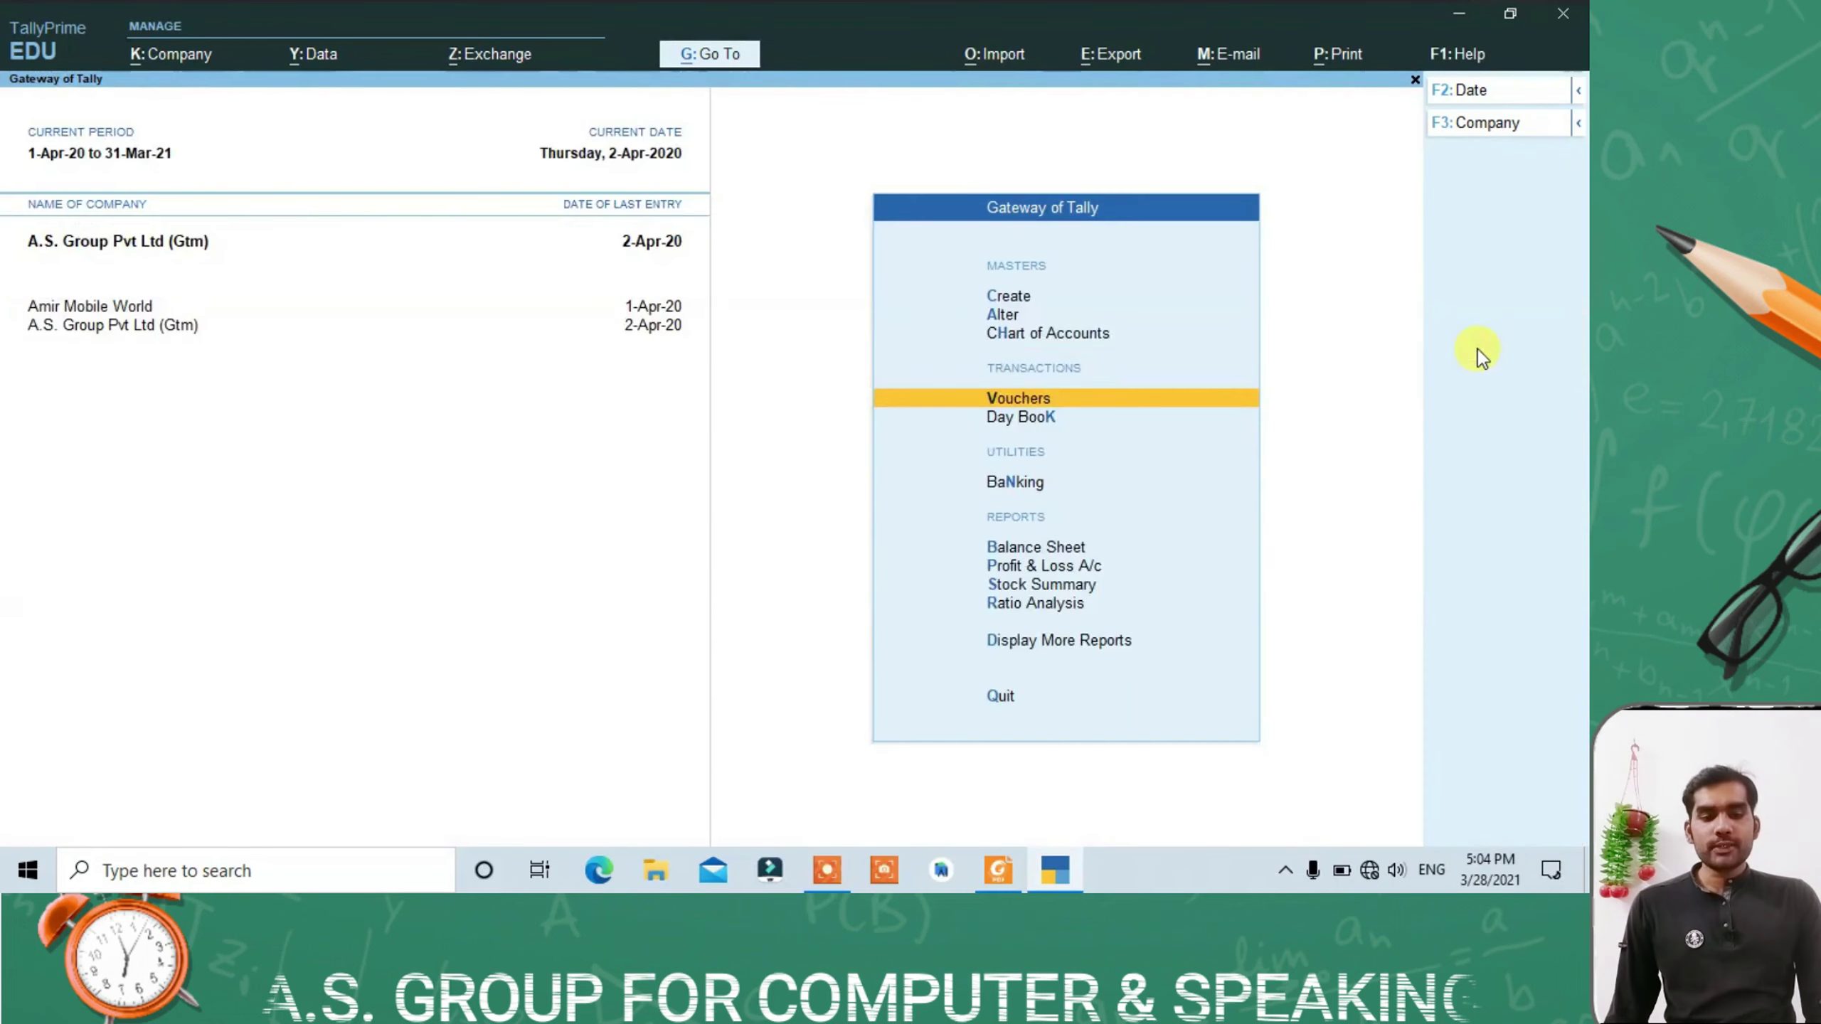
{"action": "key", "text": "Return"}
{"action": "type", "text": "107"}
{"action": "key", "text": "Return"}
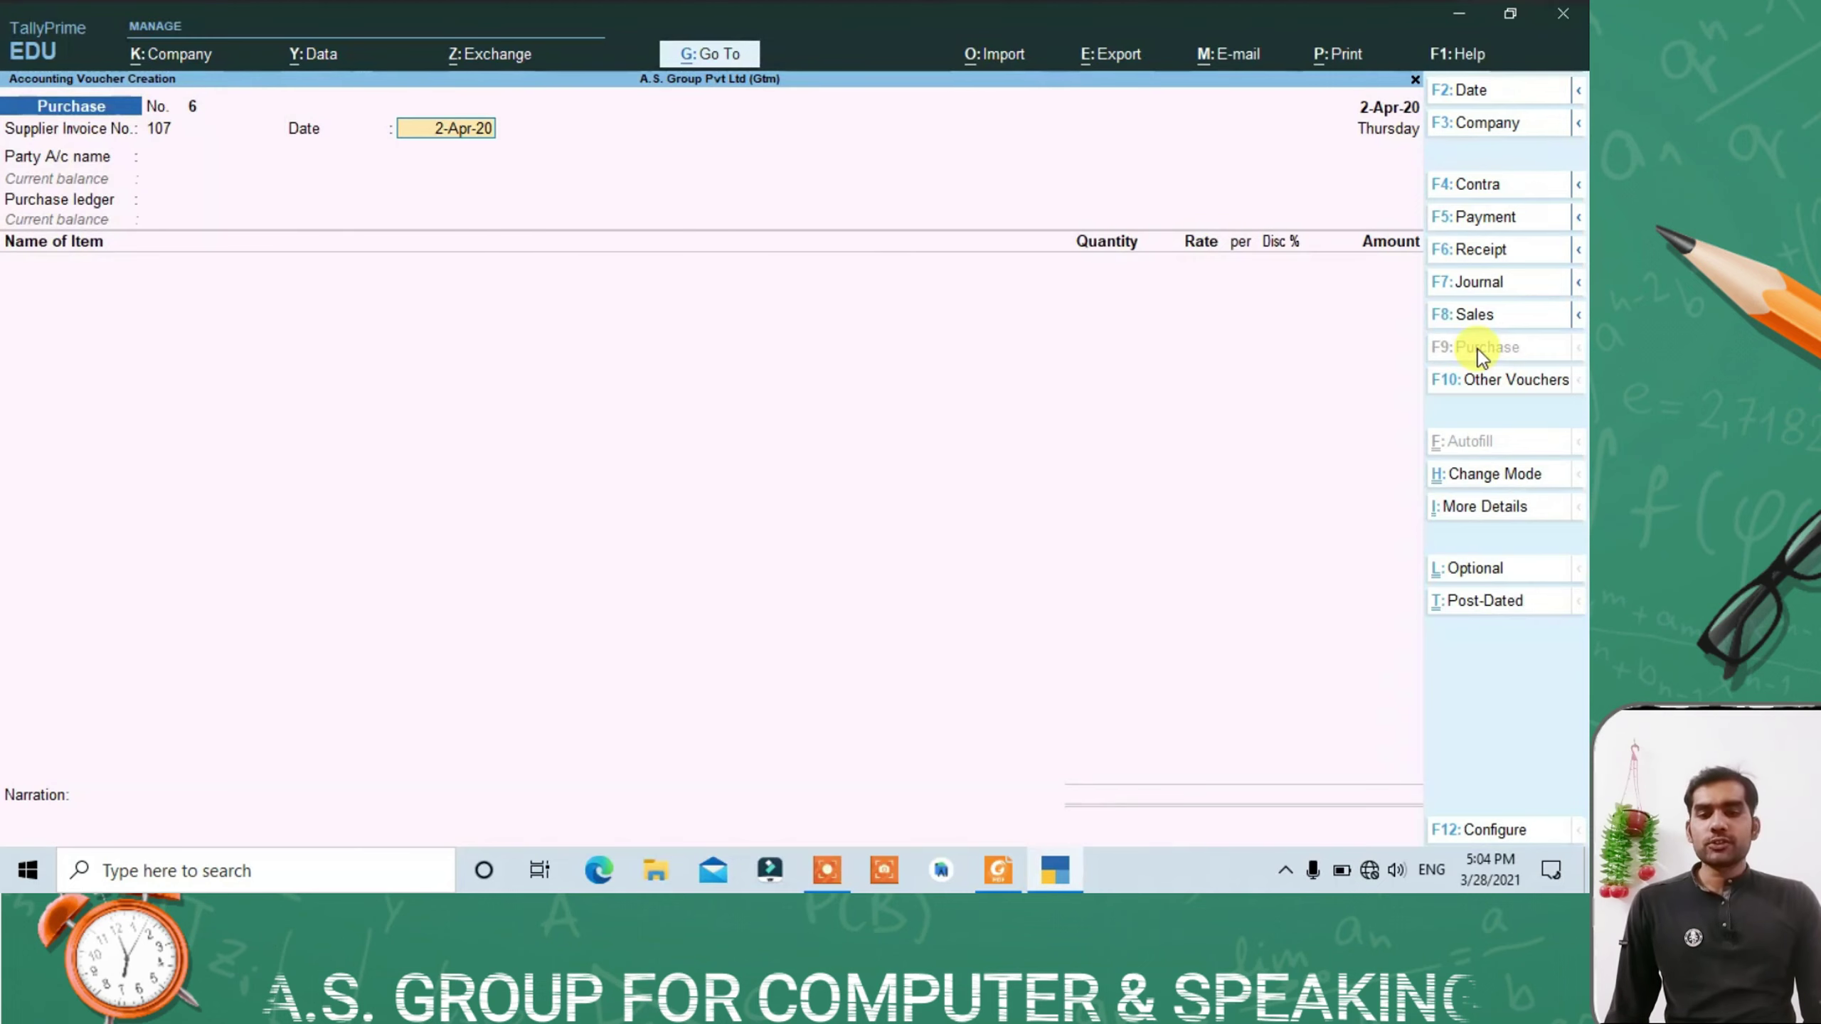
{"action": "type", "text": "1aq"}
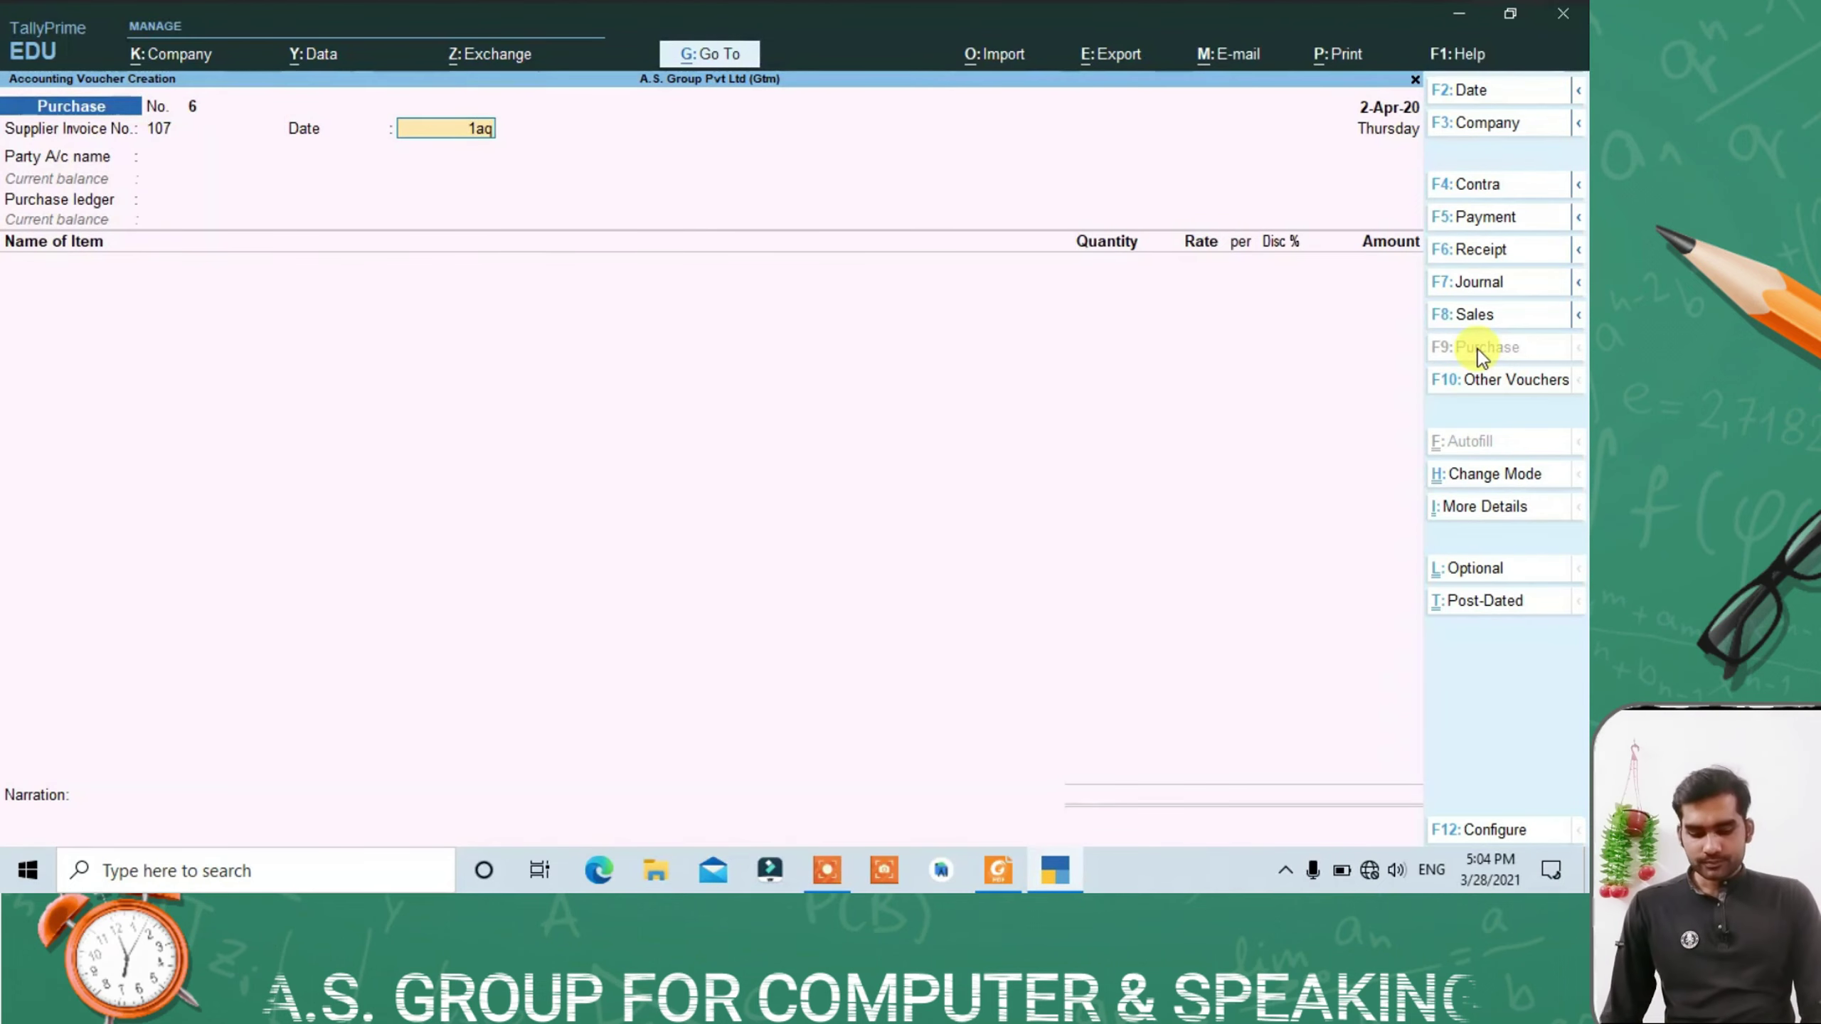
{"action": "key", "text": "BackSpace"}
{"action": "type", "text": "pr-2"}
{"action": "type", "text": "0"}
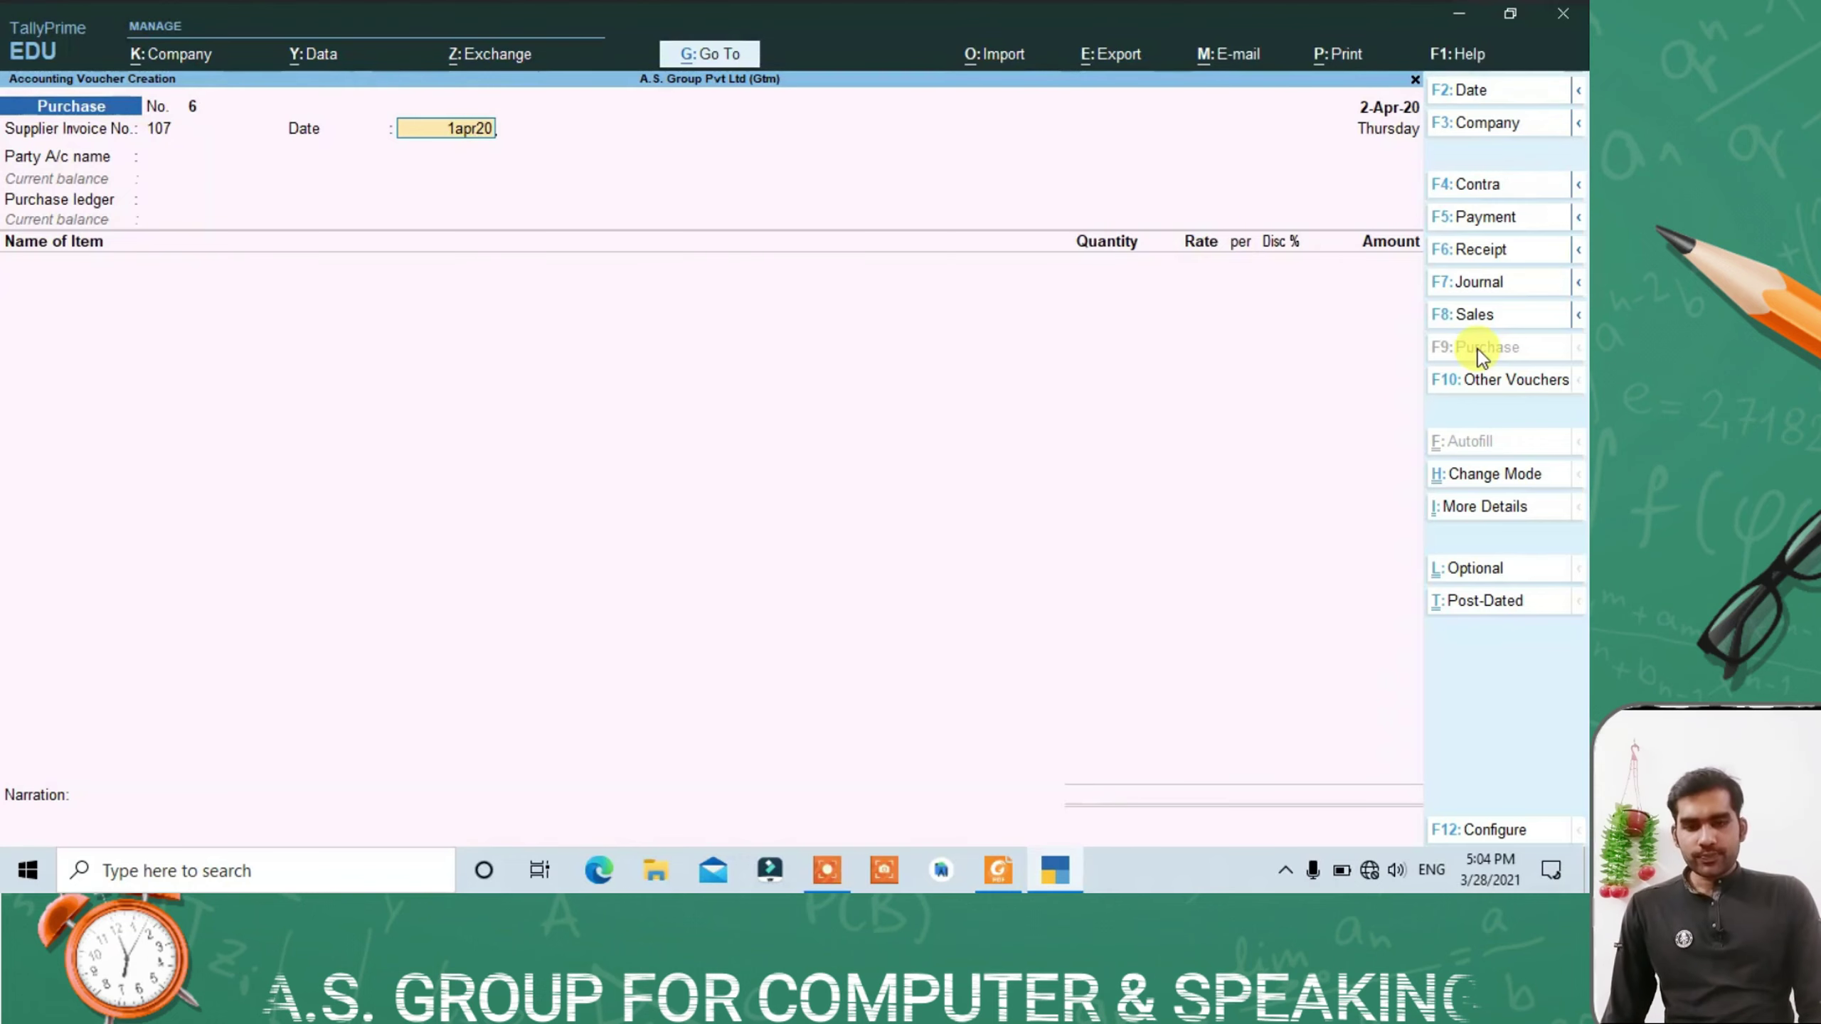
{"action": "key", "text": "Return"}
Step: Select Kumar Books and Stationaries as the party and accept its party details
{"action": "key", "text": "Down"}
{"action": "key", "text": "Down"}
{"action": "key", "text": "Down"}
{"action": "key", "text": "Down"}
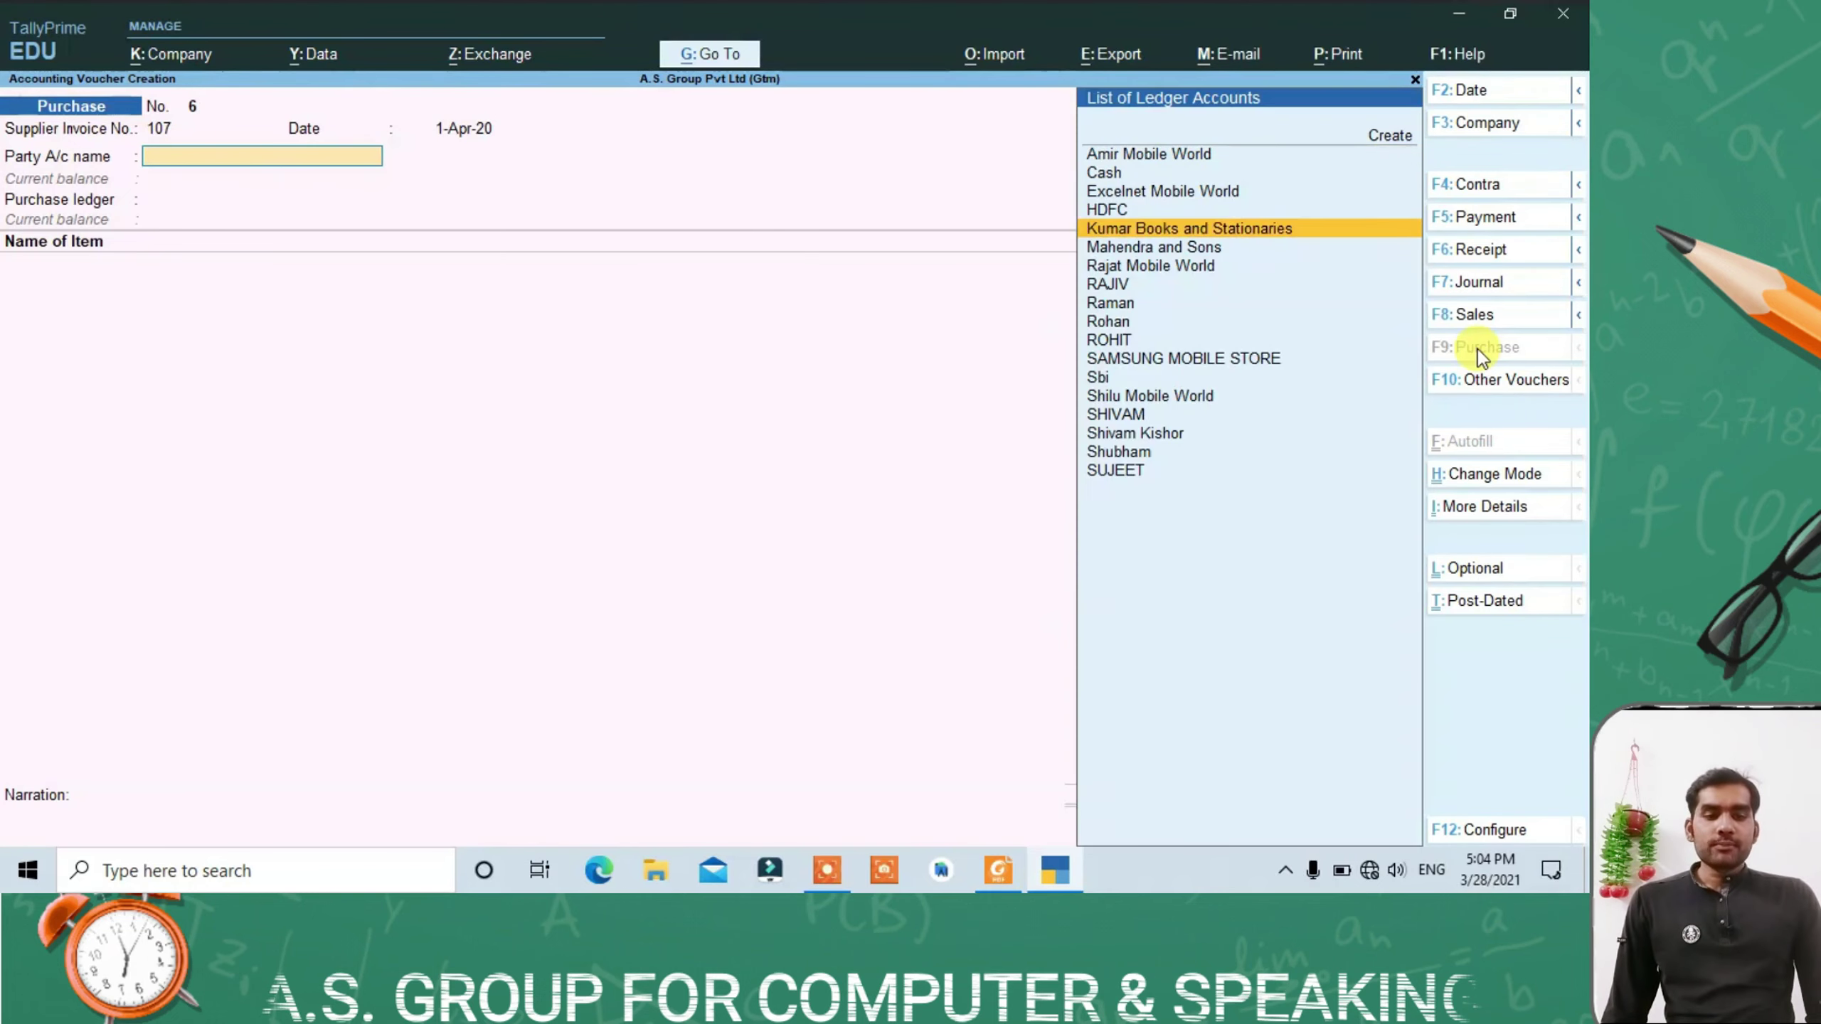
{"action": "key", "text": "Return"}
{"action": "key", "text": "Return"}
{"action": "key", "text": "Return"}
{"action": "key", "text": "Return"}
{"action": "key", "text": "Return"}
{"action": "key", "text": "Return"}
{"action": "key", "text": "Return"}
{"action": "key", "text": "Return"}
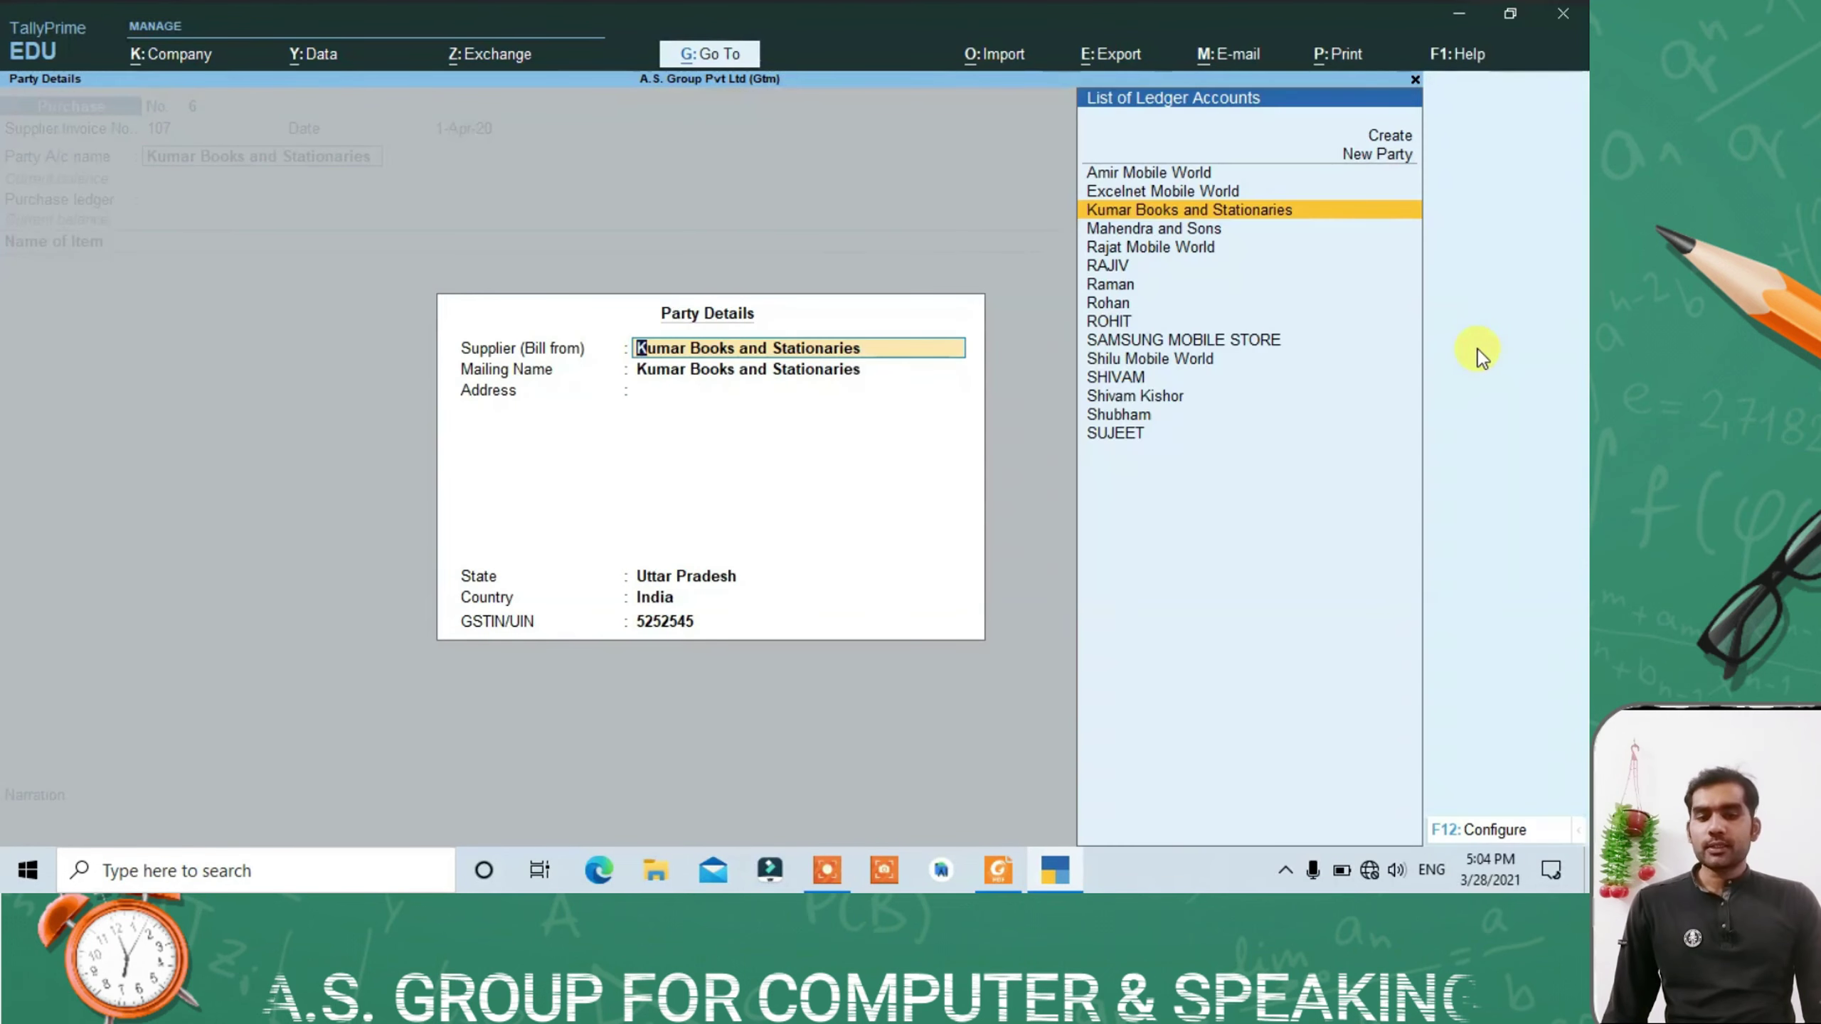
{"action": "key", "text": "Return"}
{"action": "key", "text": "Return"}
{"action": "key", "text": "Return"}
{"action": "key", "text": "Return"}
{"action": "key", "text": "Return"}
{"action": "key", "text": "Return"}
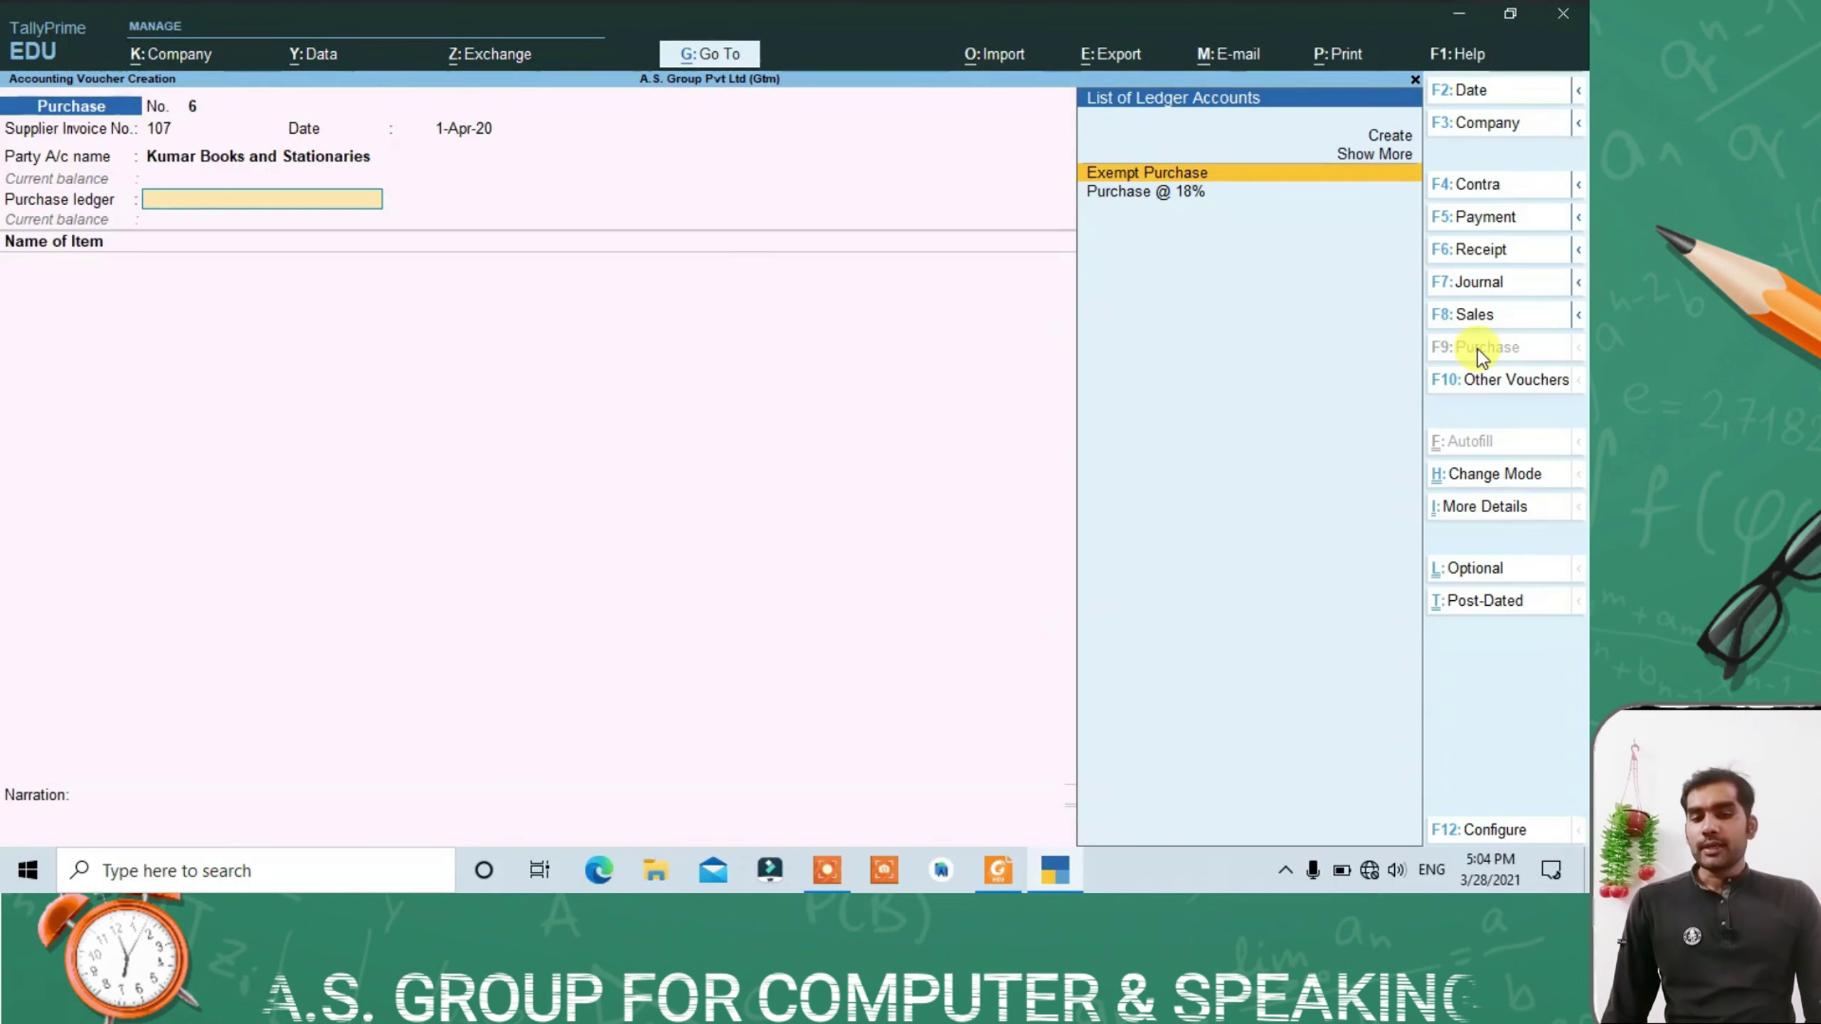
{"action": "key", "text": "Return"}
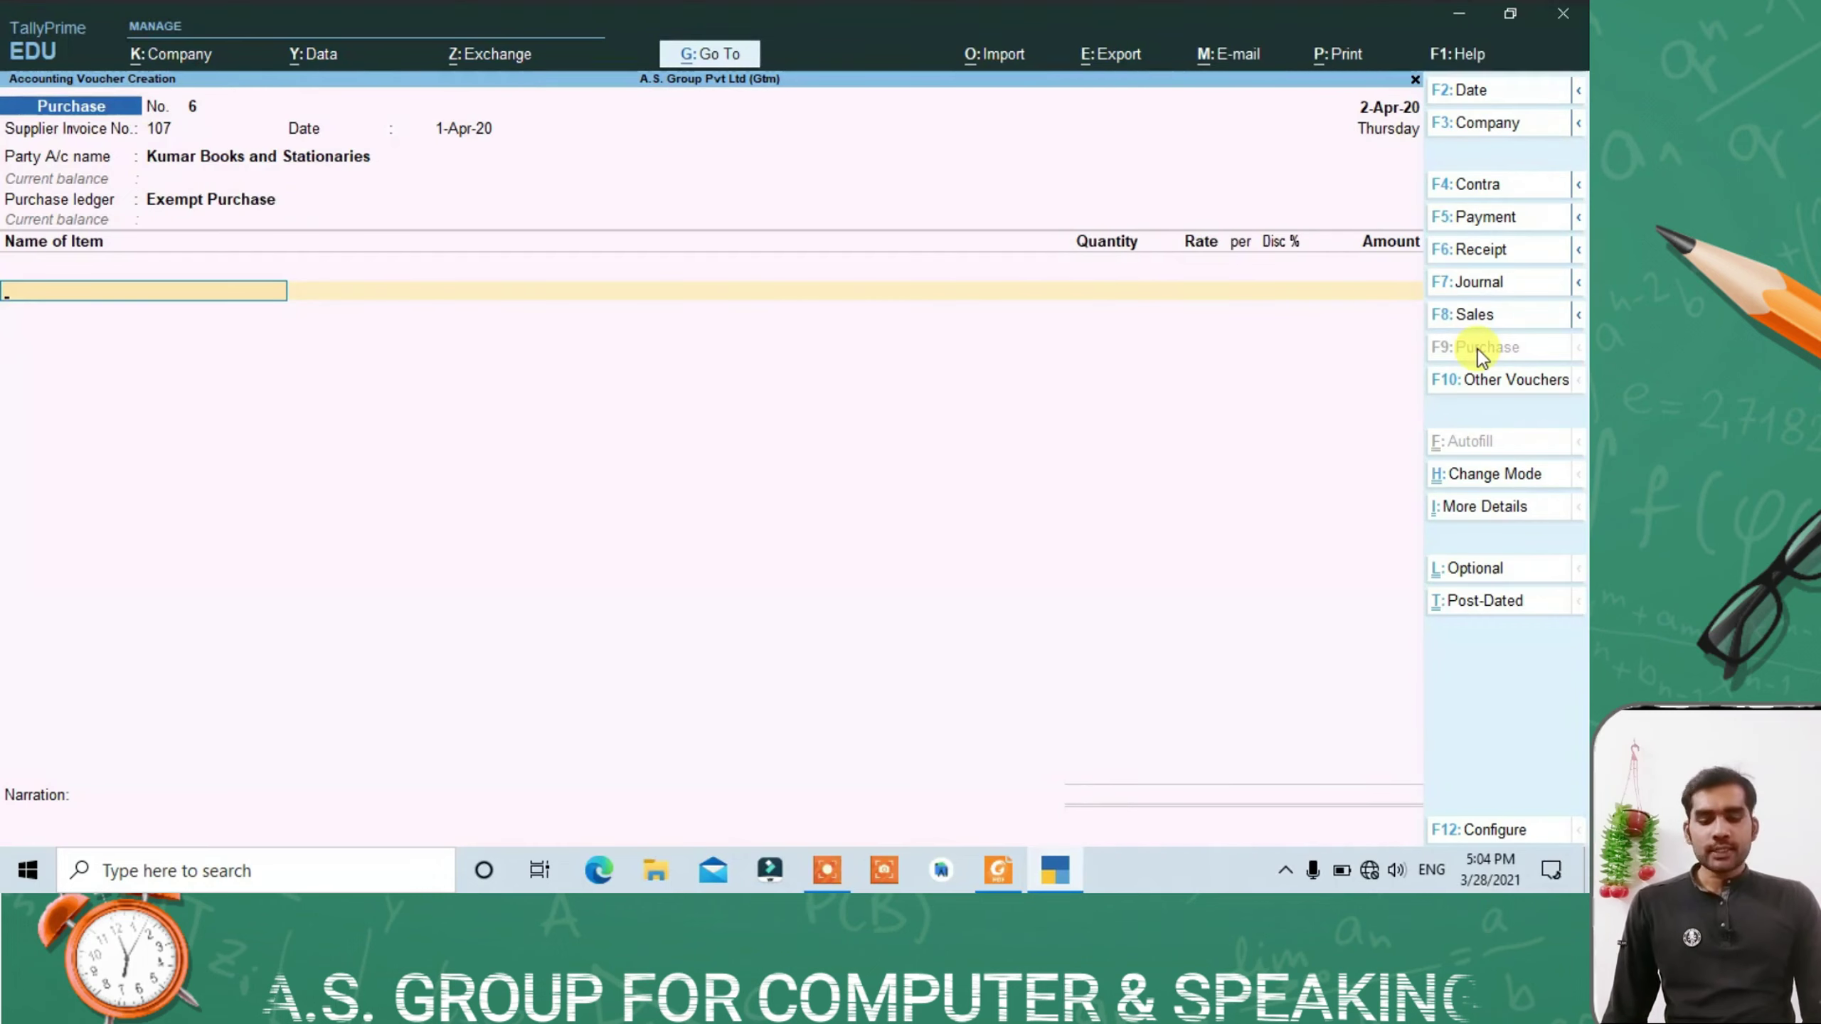
Step: Add Weekly News Paper, 1,000 pcs at 3.50, amounting to 3,500.00
{"action": "type", "text": "Weekly News Paper"}
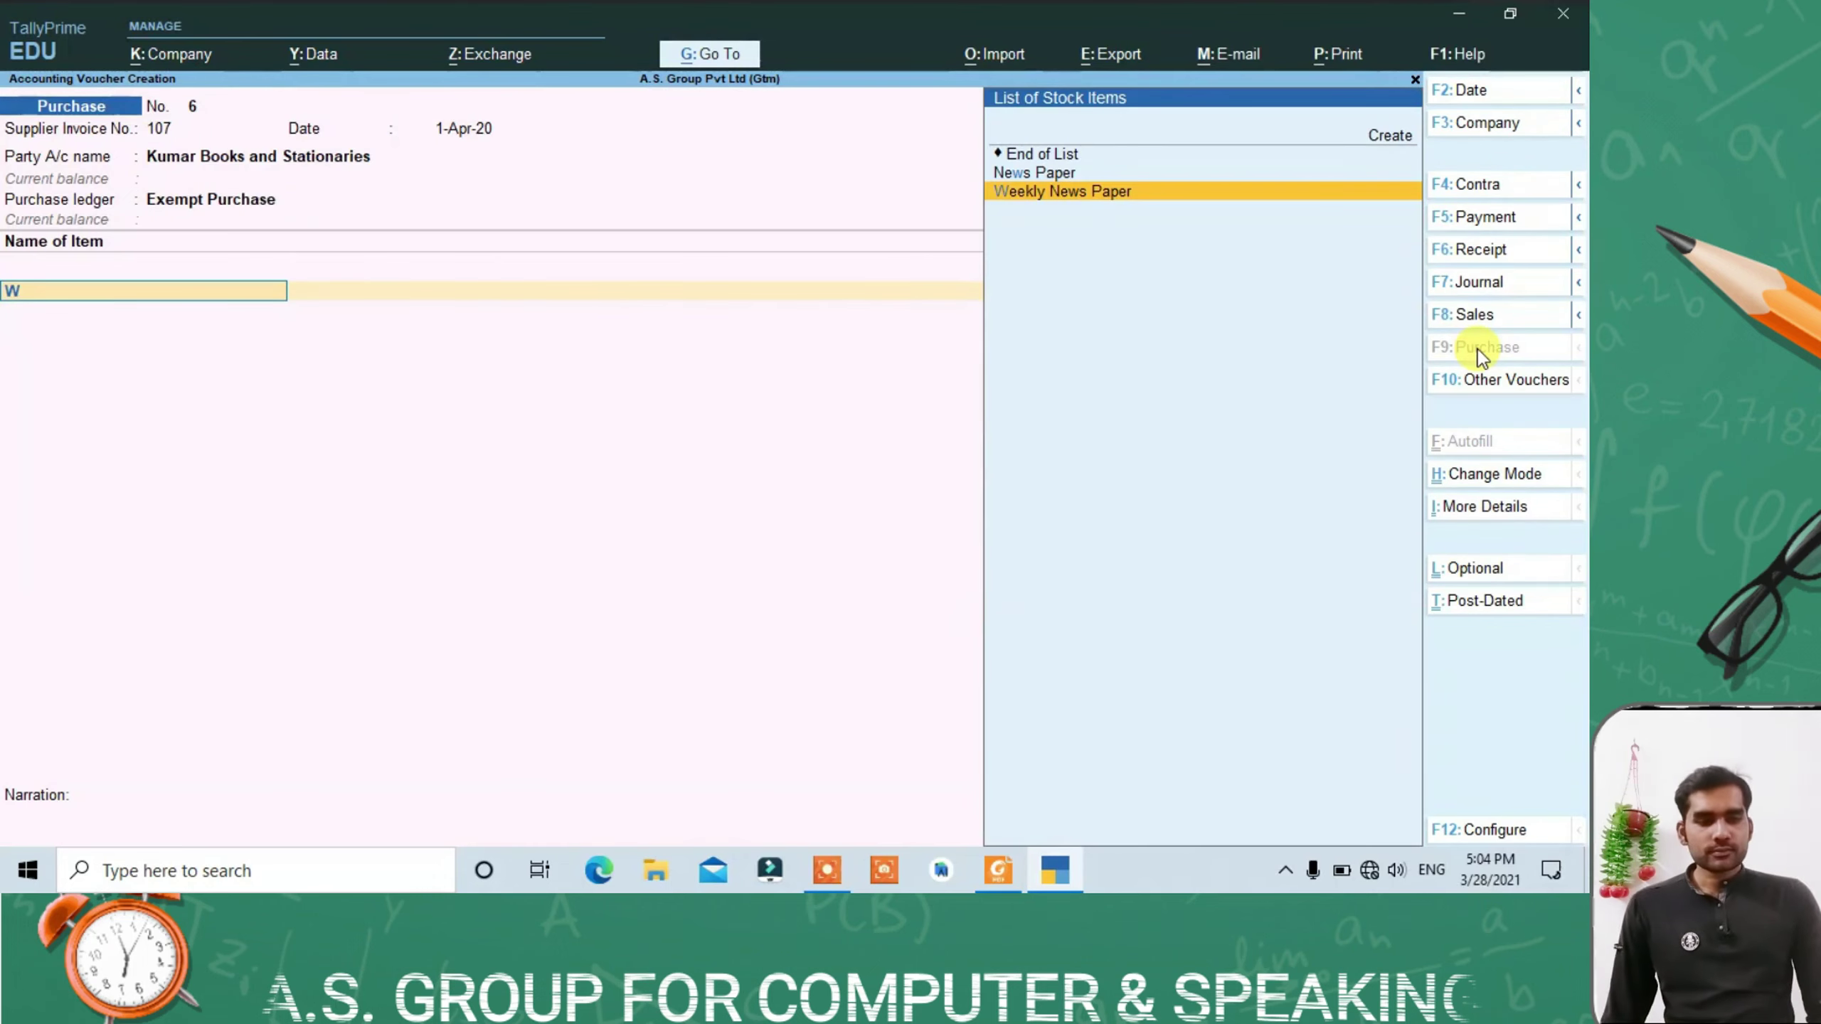
{"action": "key", "text": "Return"}
{"action": "type", "text": "1000"}
{"action": "key", "text": "Return"}
{"action": "type", "text": "3.5"}
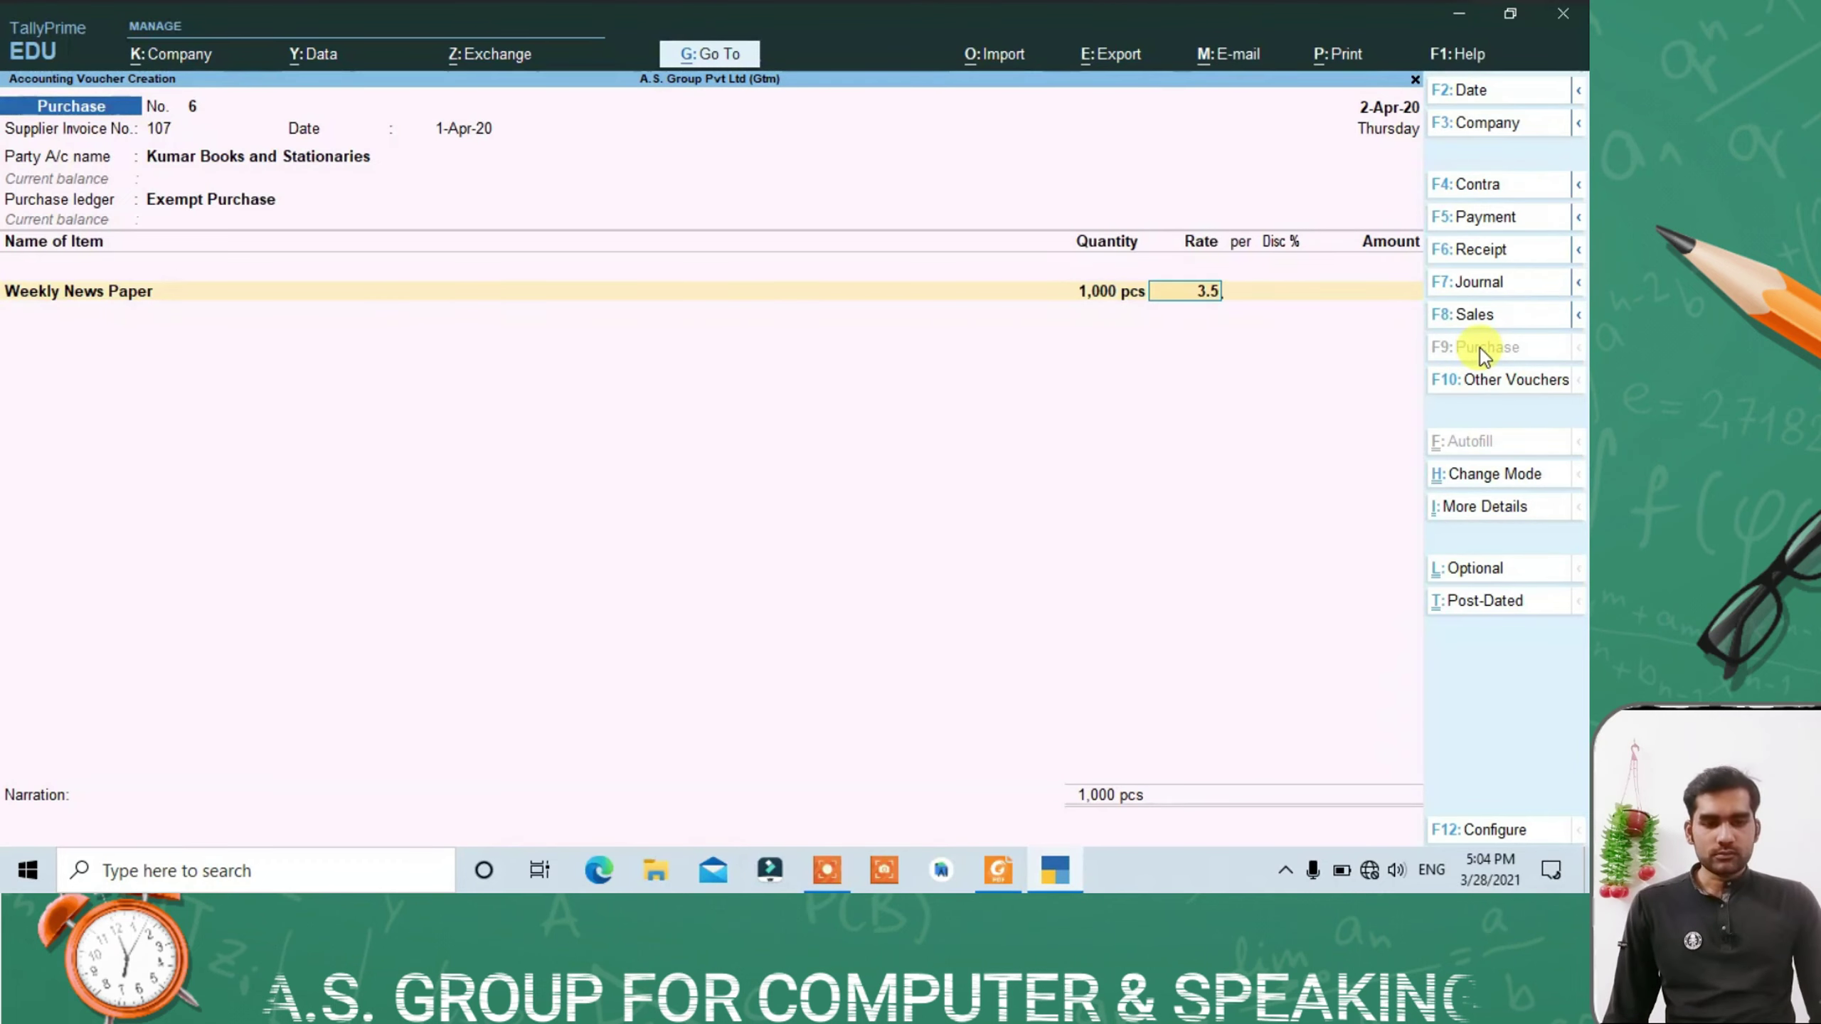
{"action": "key", "text": "Return"}
{"action": "key", "text": "Return"}
{"action": "key", "text": "Return"}
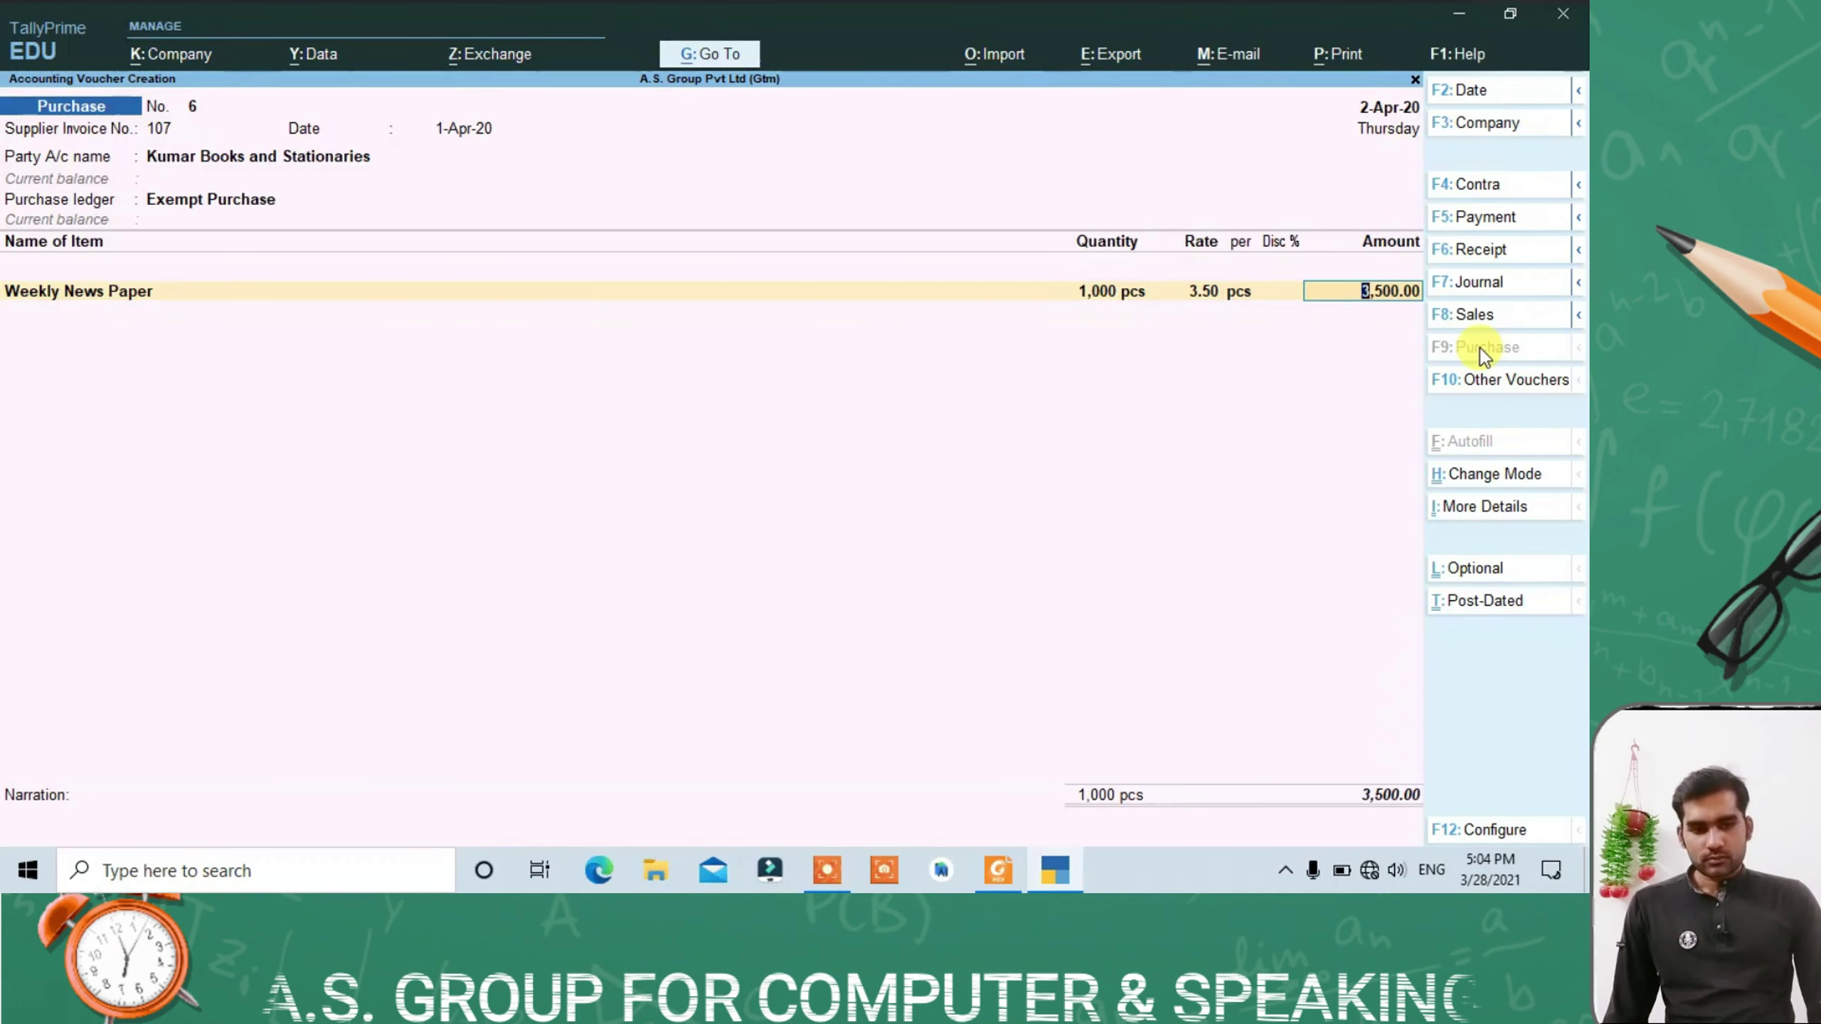
{"action": "key", "text": "Return"}
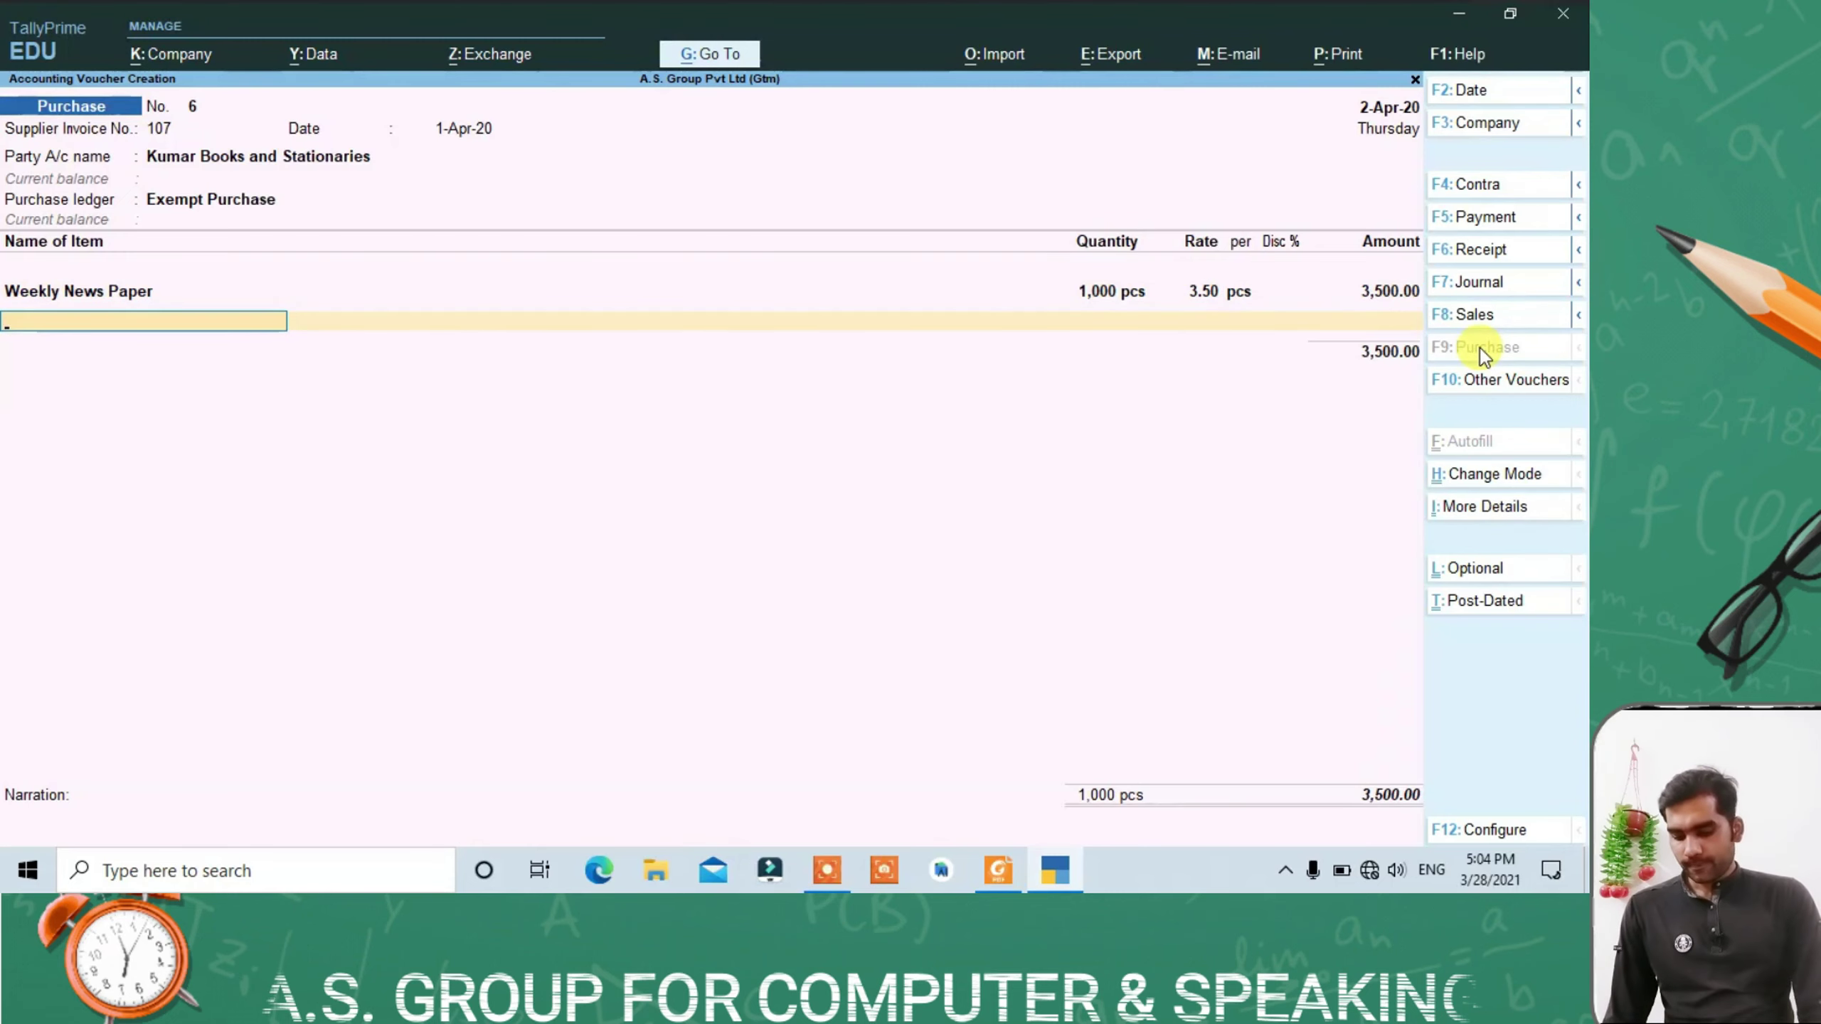
Step: Add Current Affair Monthly Magzine, 300 pcs at 50, and save the 18,500.00 voucher
{"action": "type", "text": "M"}
{"action": "key", "text": "Down"}
{"action": "key", "text": "Down"}
{"action": "key", "text": "Up"}
{"action": "key", "text": "Return"}
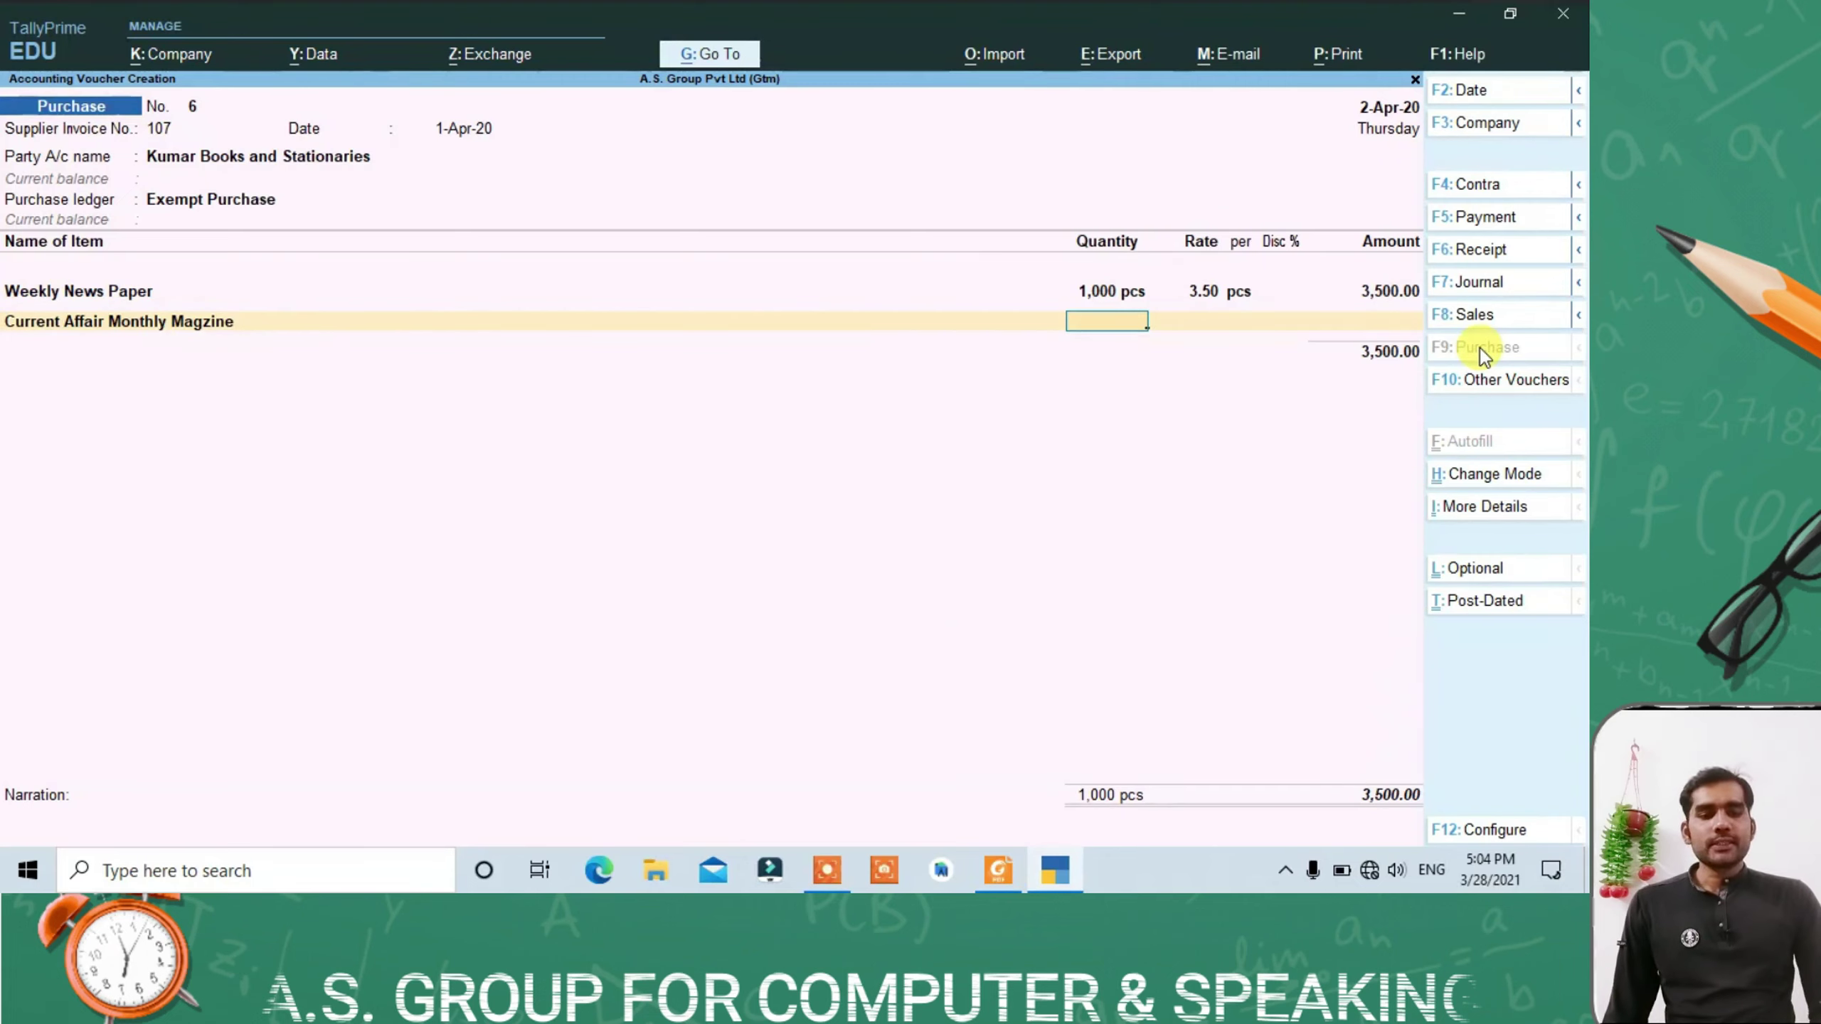
{"action": "key", "text": "alt+Tab"}
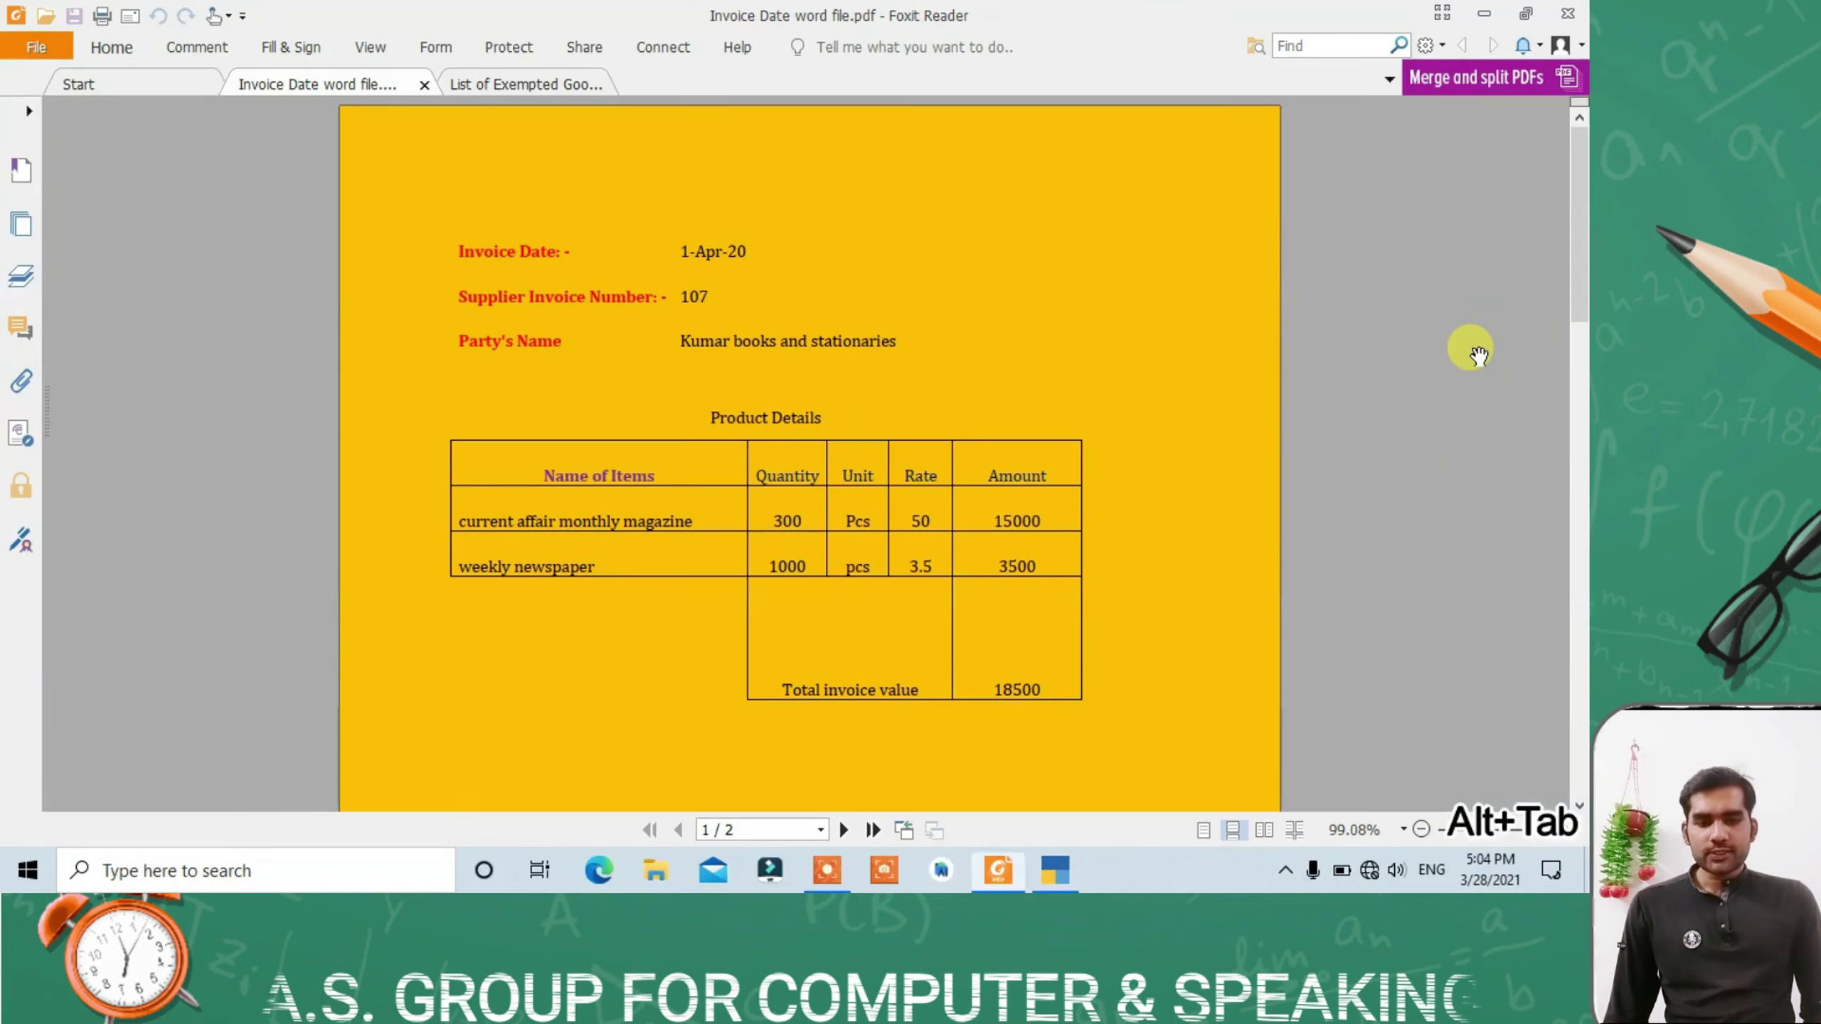
{"action": "key", "text": "alt+Tab"}
{"action": "type", "text": "3"}
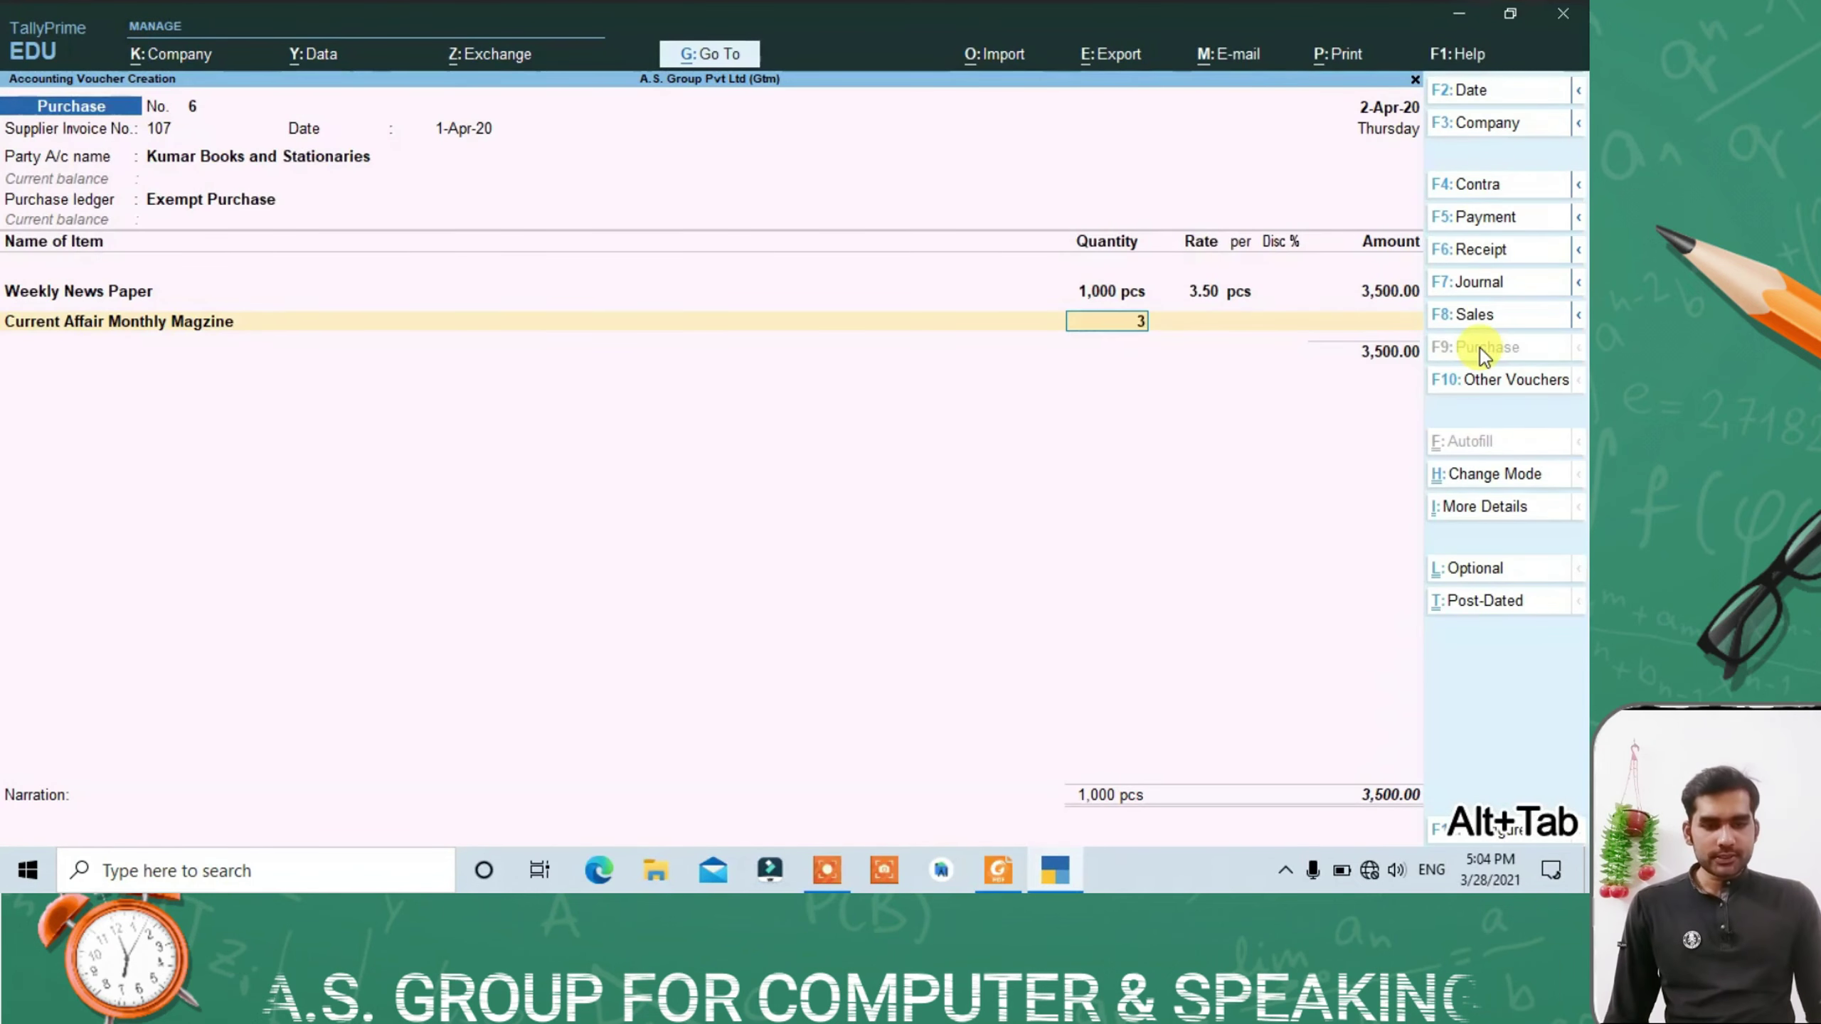
{"action": "key", "text": "Return"}
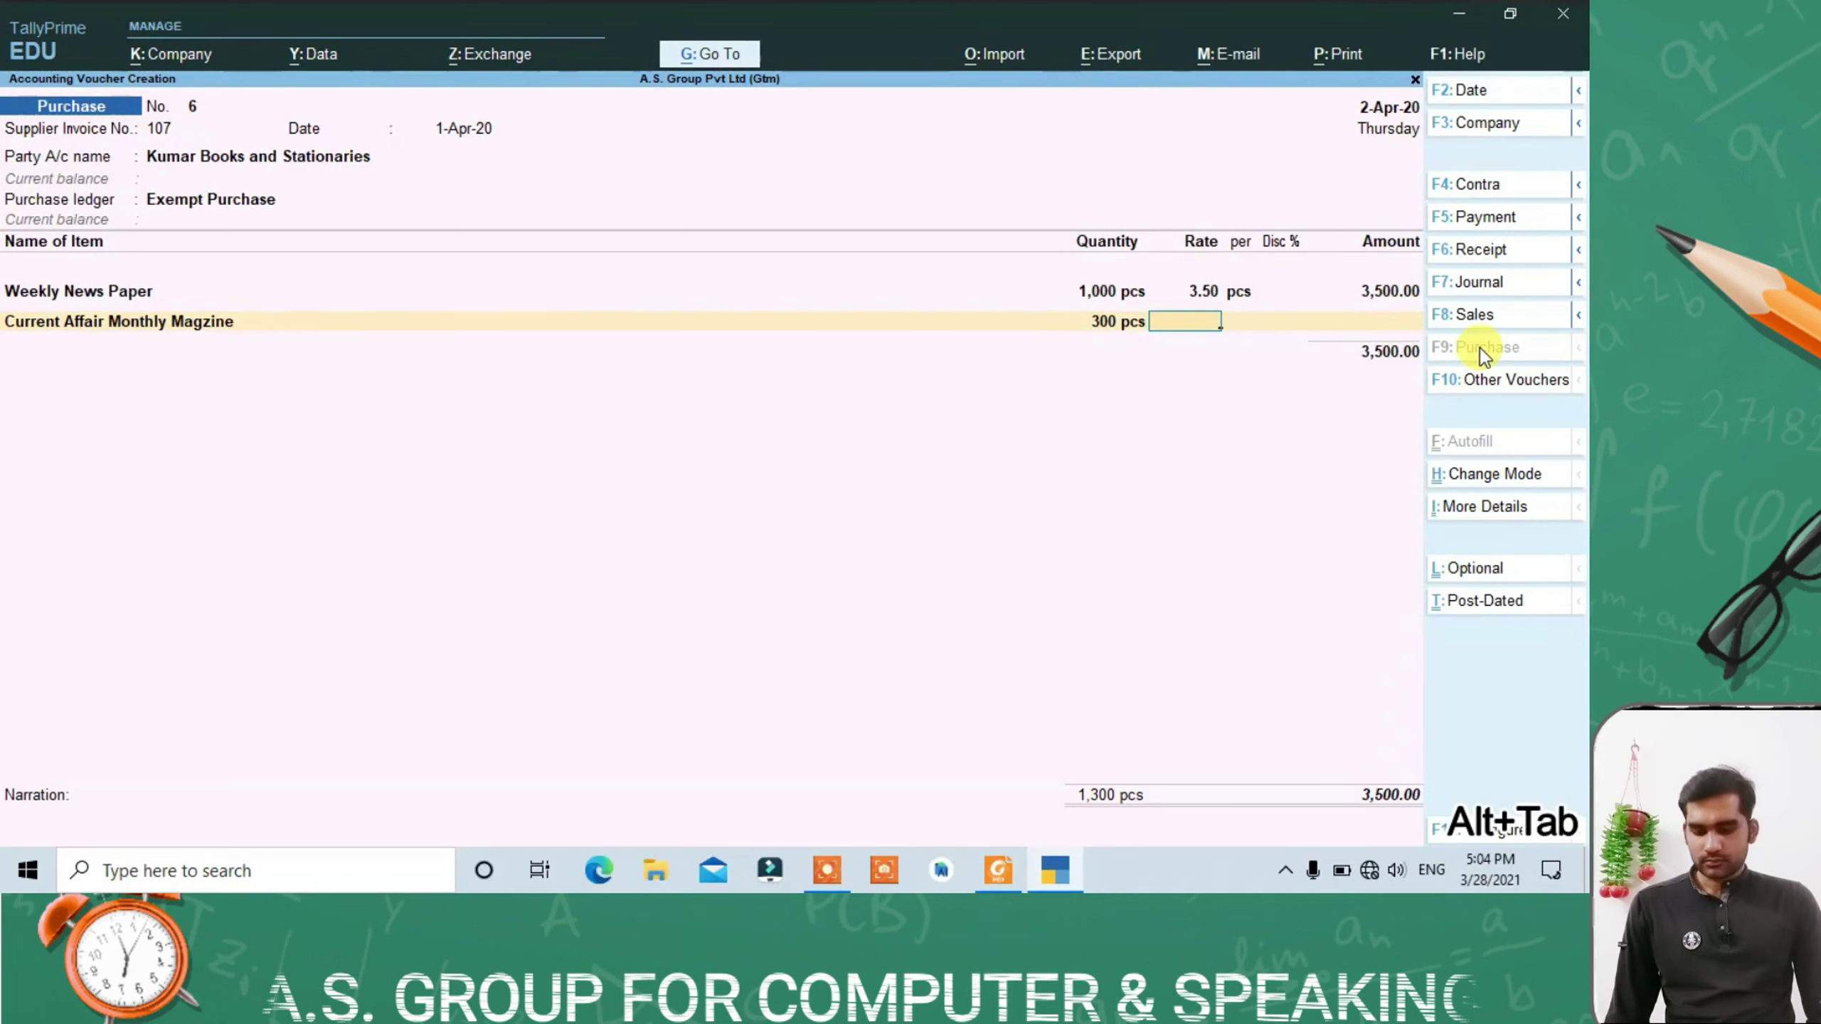
{"action": "type", "text": "50"}
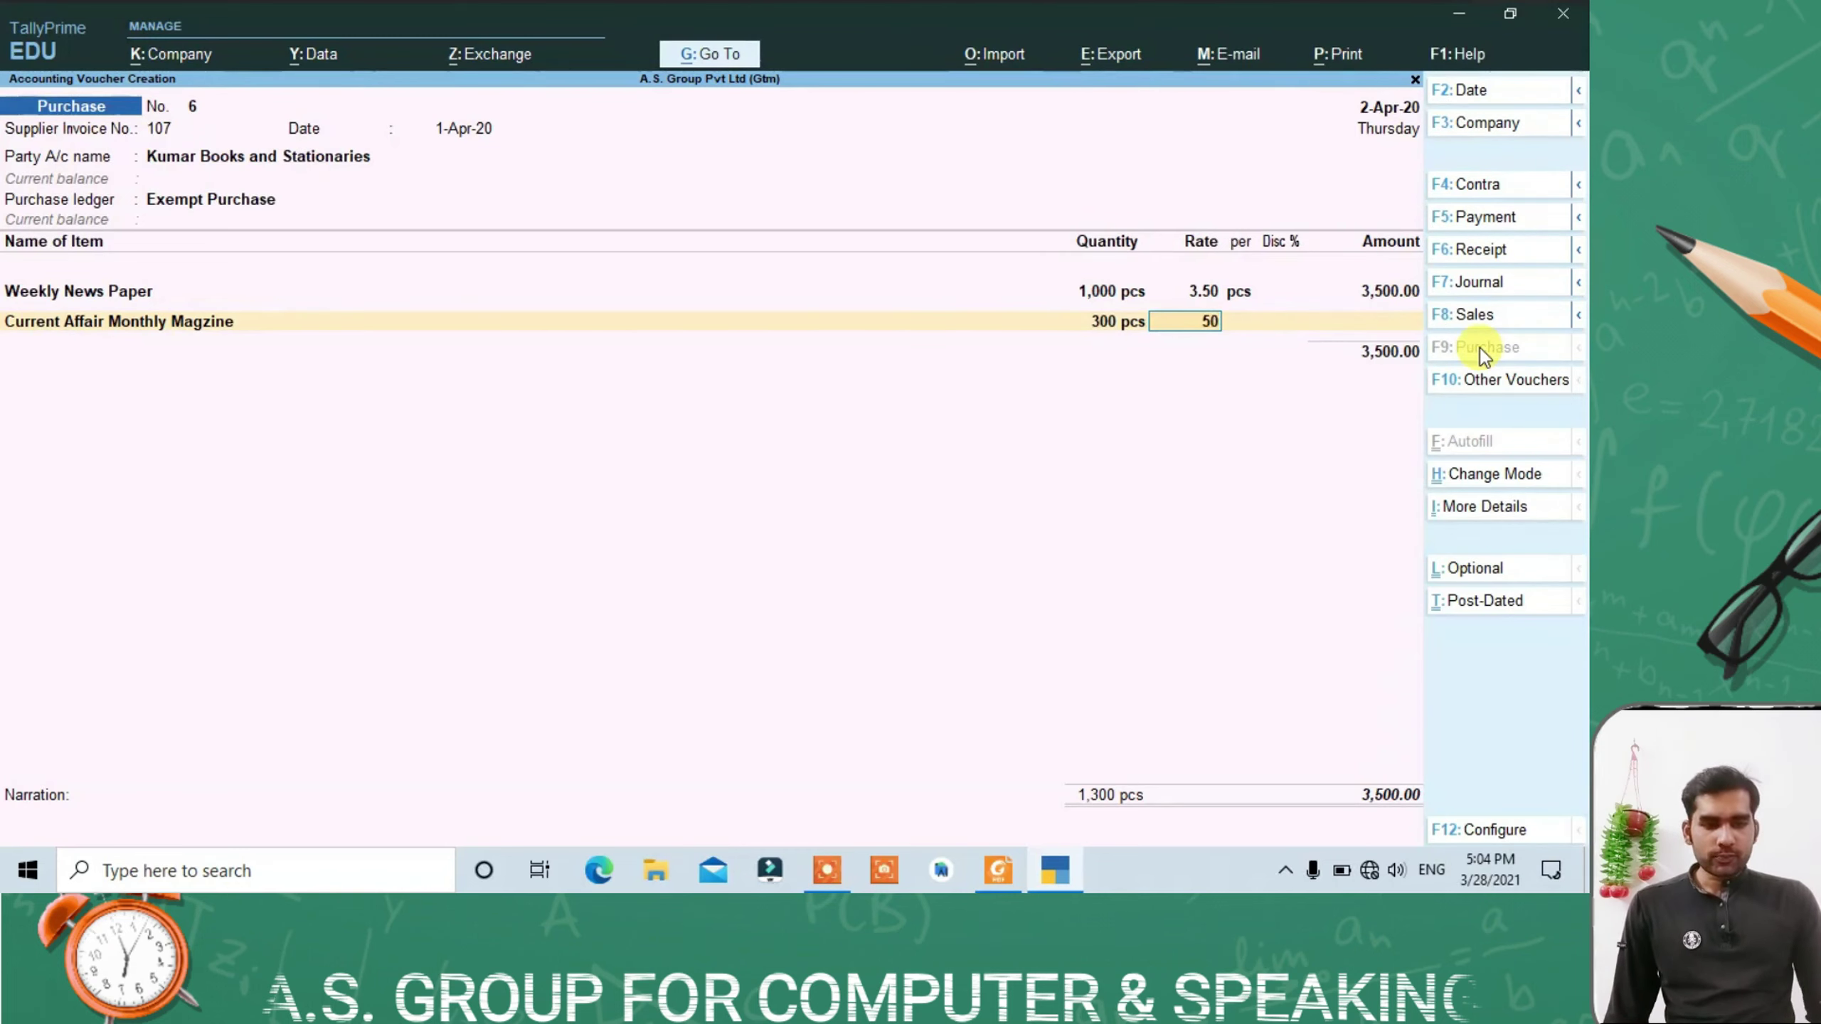
{"action": "key", "text": "Return"}
{"action": "key", "text": "Return"}
{"action": "key", "text": "Return"}
{"action": "key", "text": "Return"}
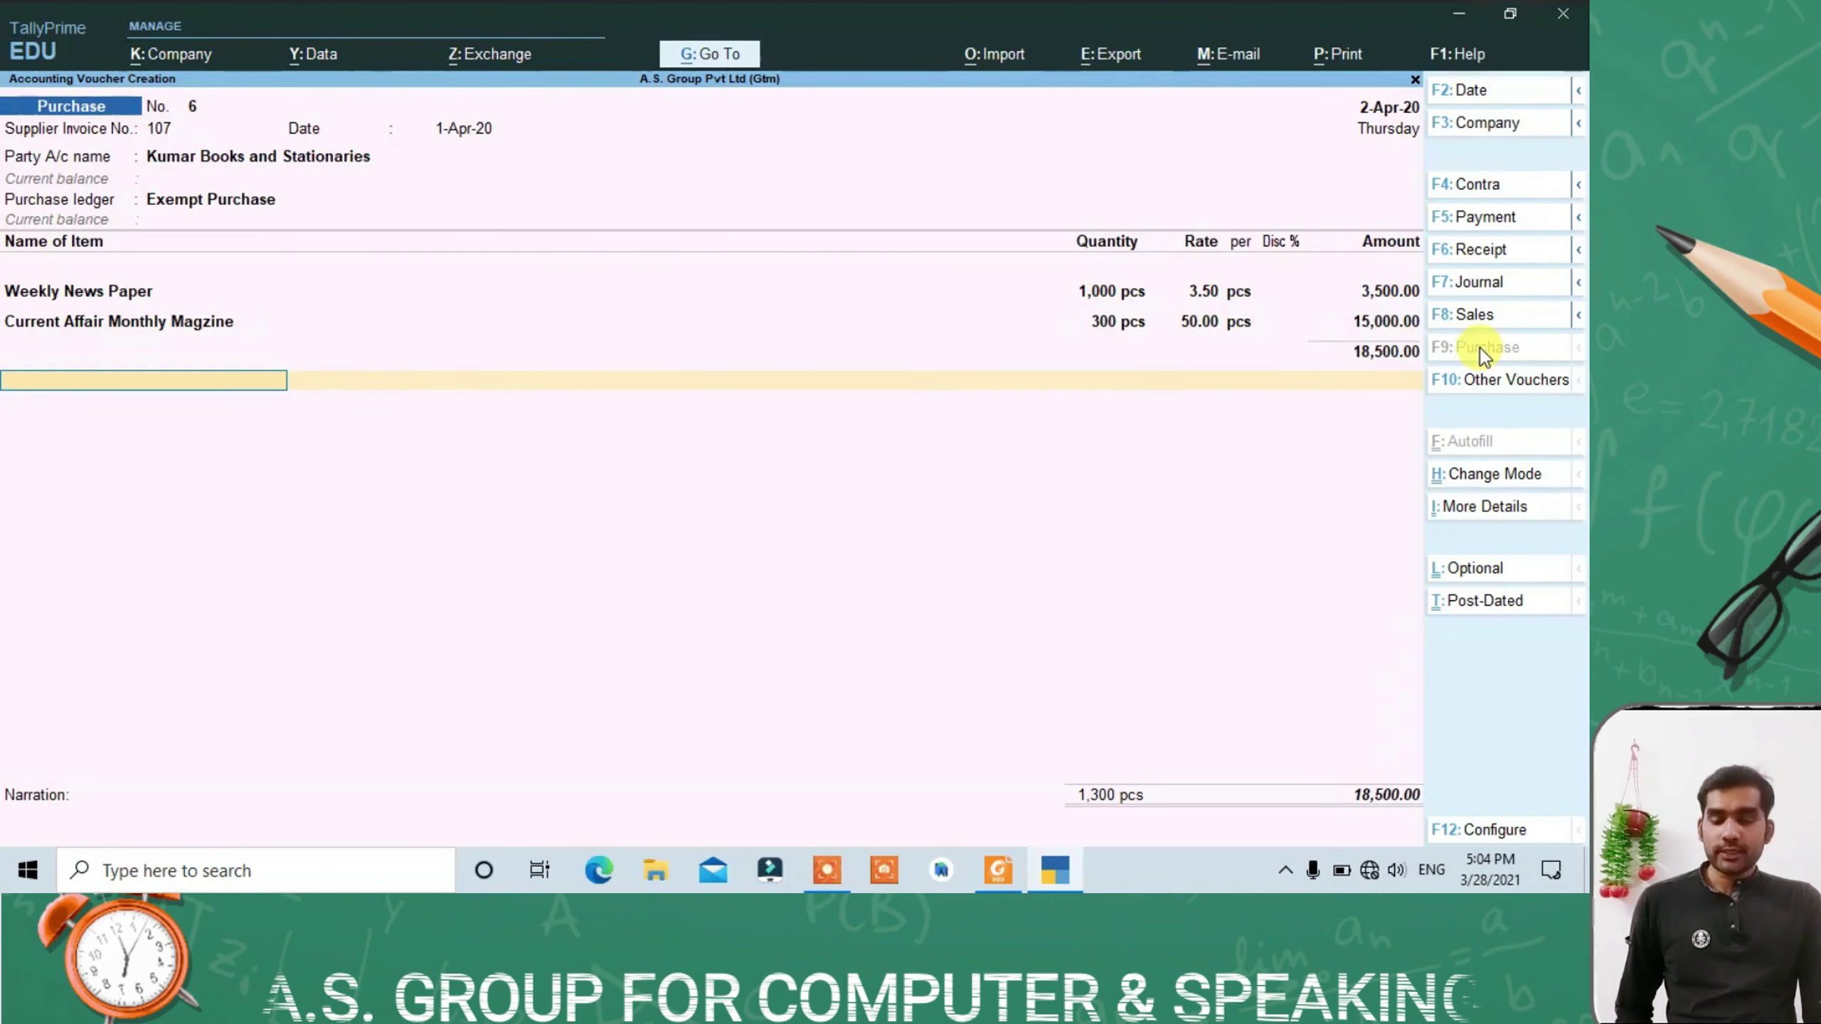
{"action": "key", "text": "ctrl"}
{"action": "key", "text": "ctrl+a"}
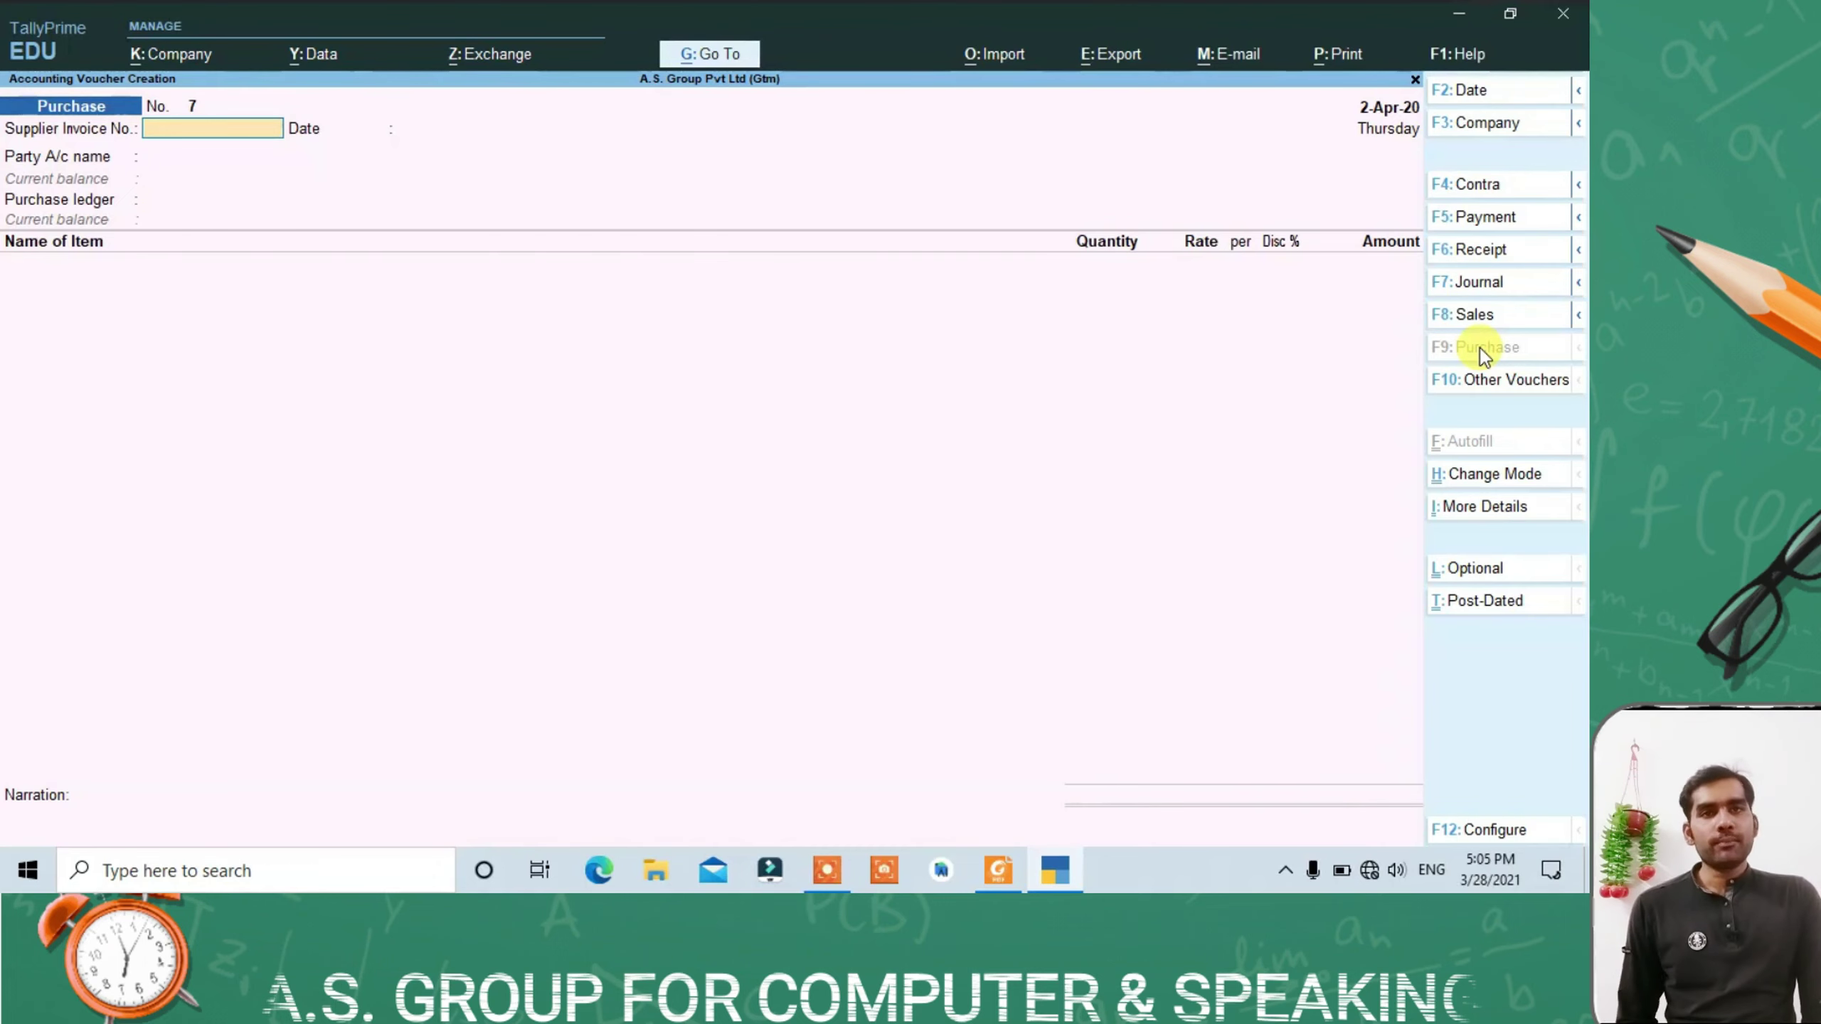
Step: Switch to Foxit Reader and scroll to page 2, the 2-Apr-20 invoice from Samir stationary services
{"action": "key", "text": "alt+Tab"}
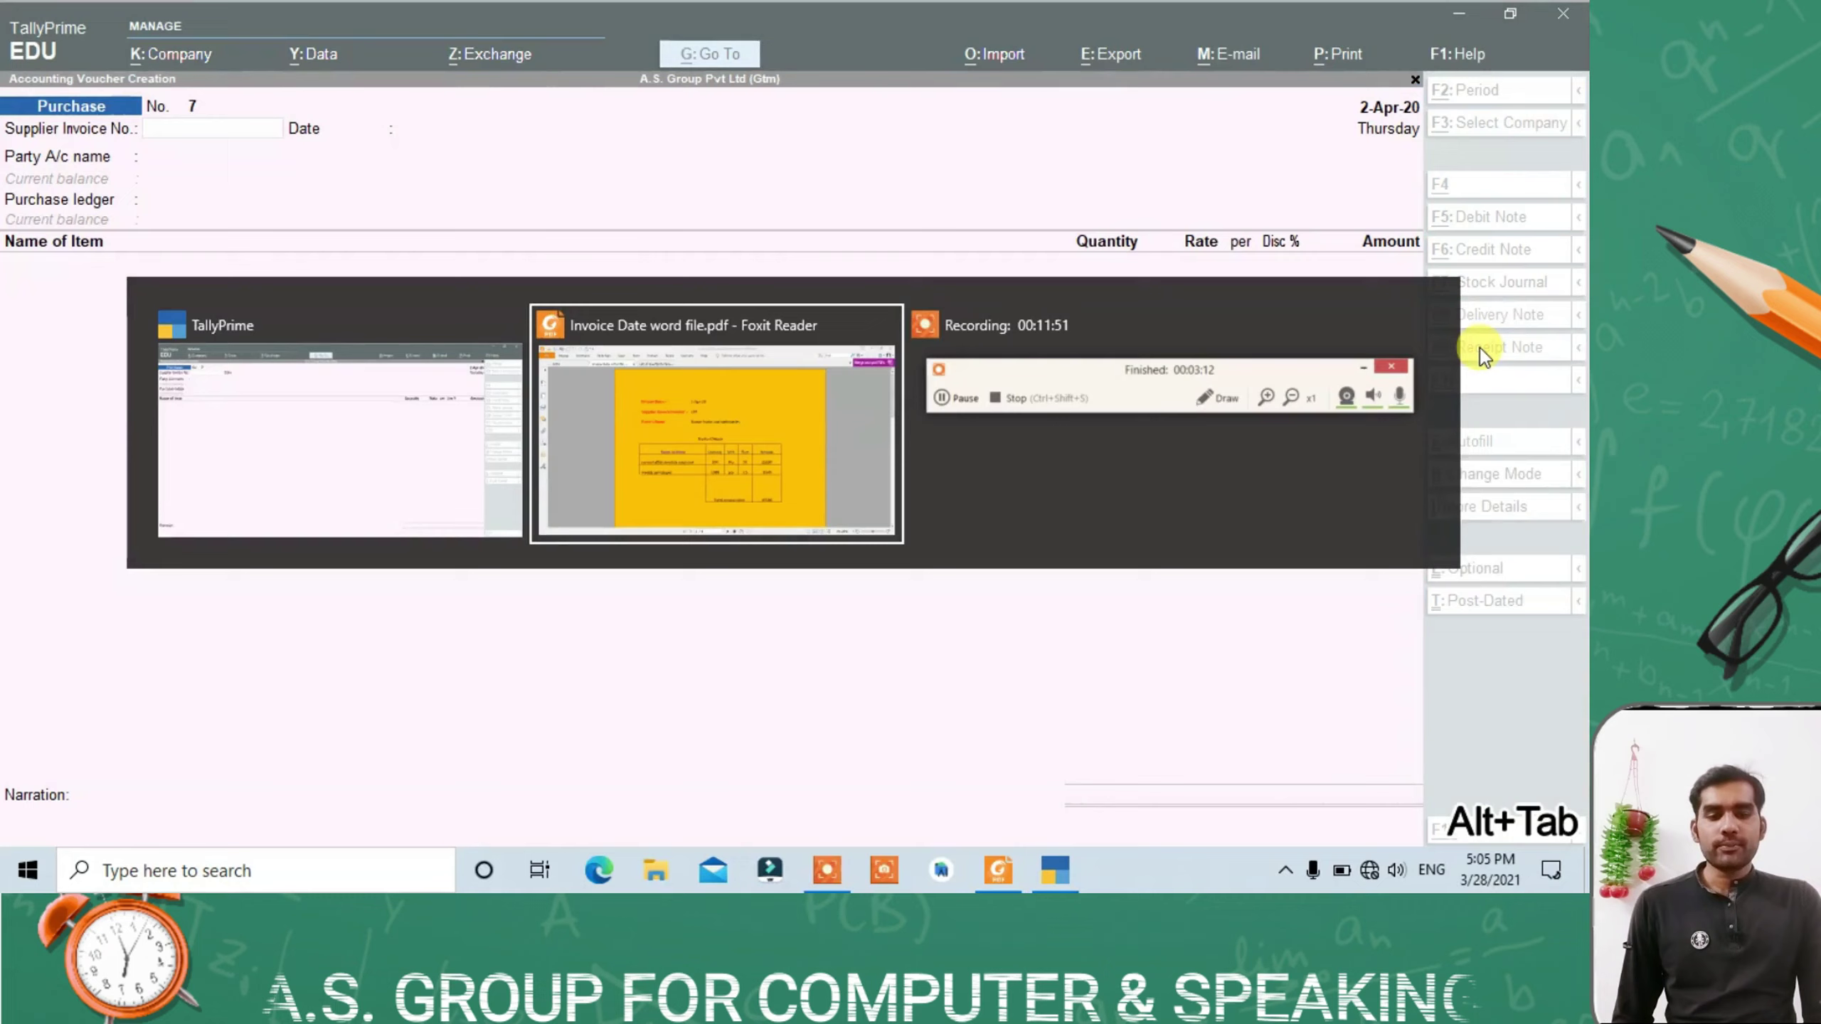
{"action": "scroll", "coordinate": [1478, 355], "scroll_direction": "down", "scroll_amount": 10}
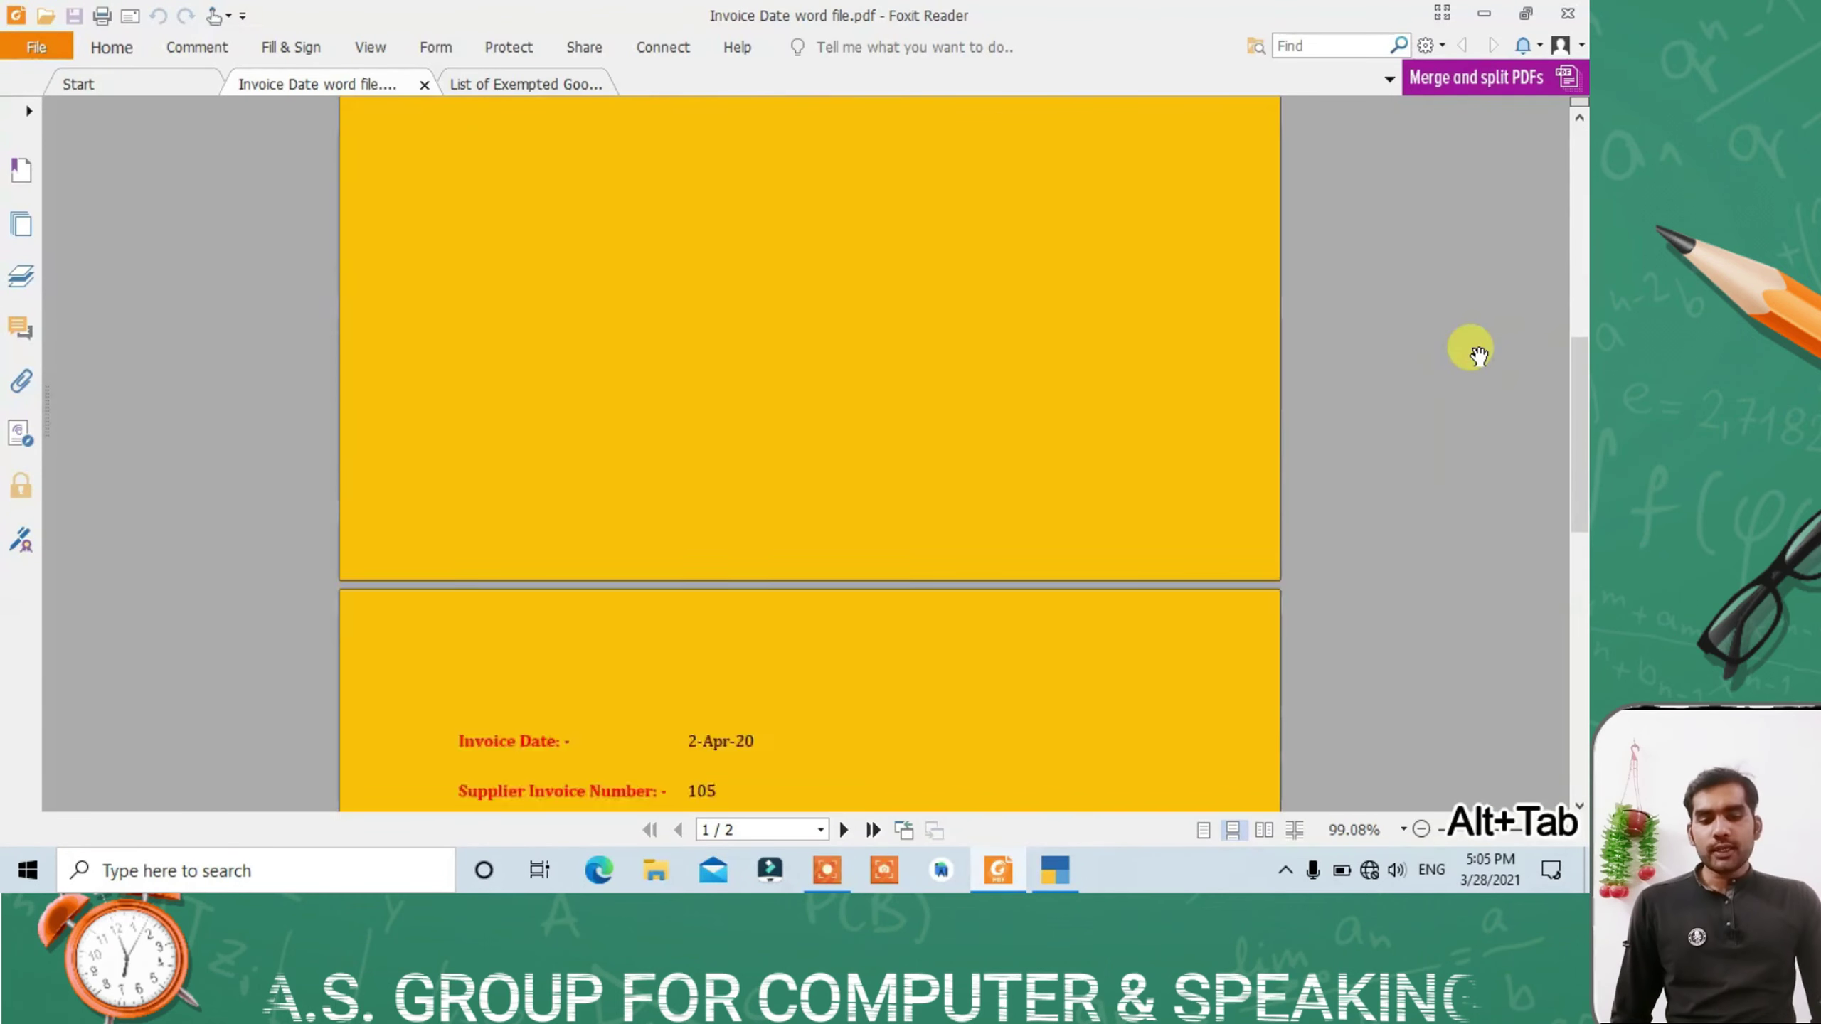
{"action": "scroll", "coordinate": [1479, 355], "scroll_direction": "down", "scroll_amount": 7}
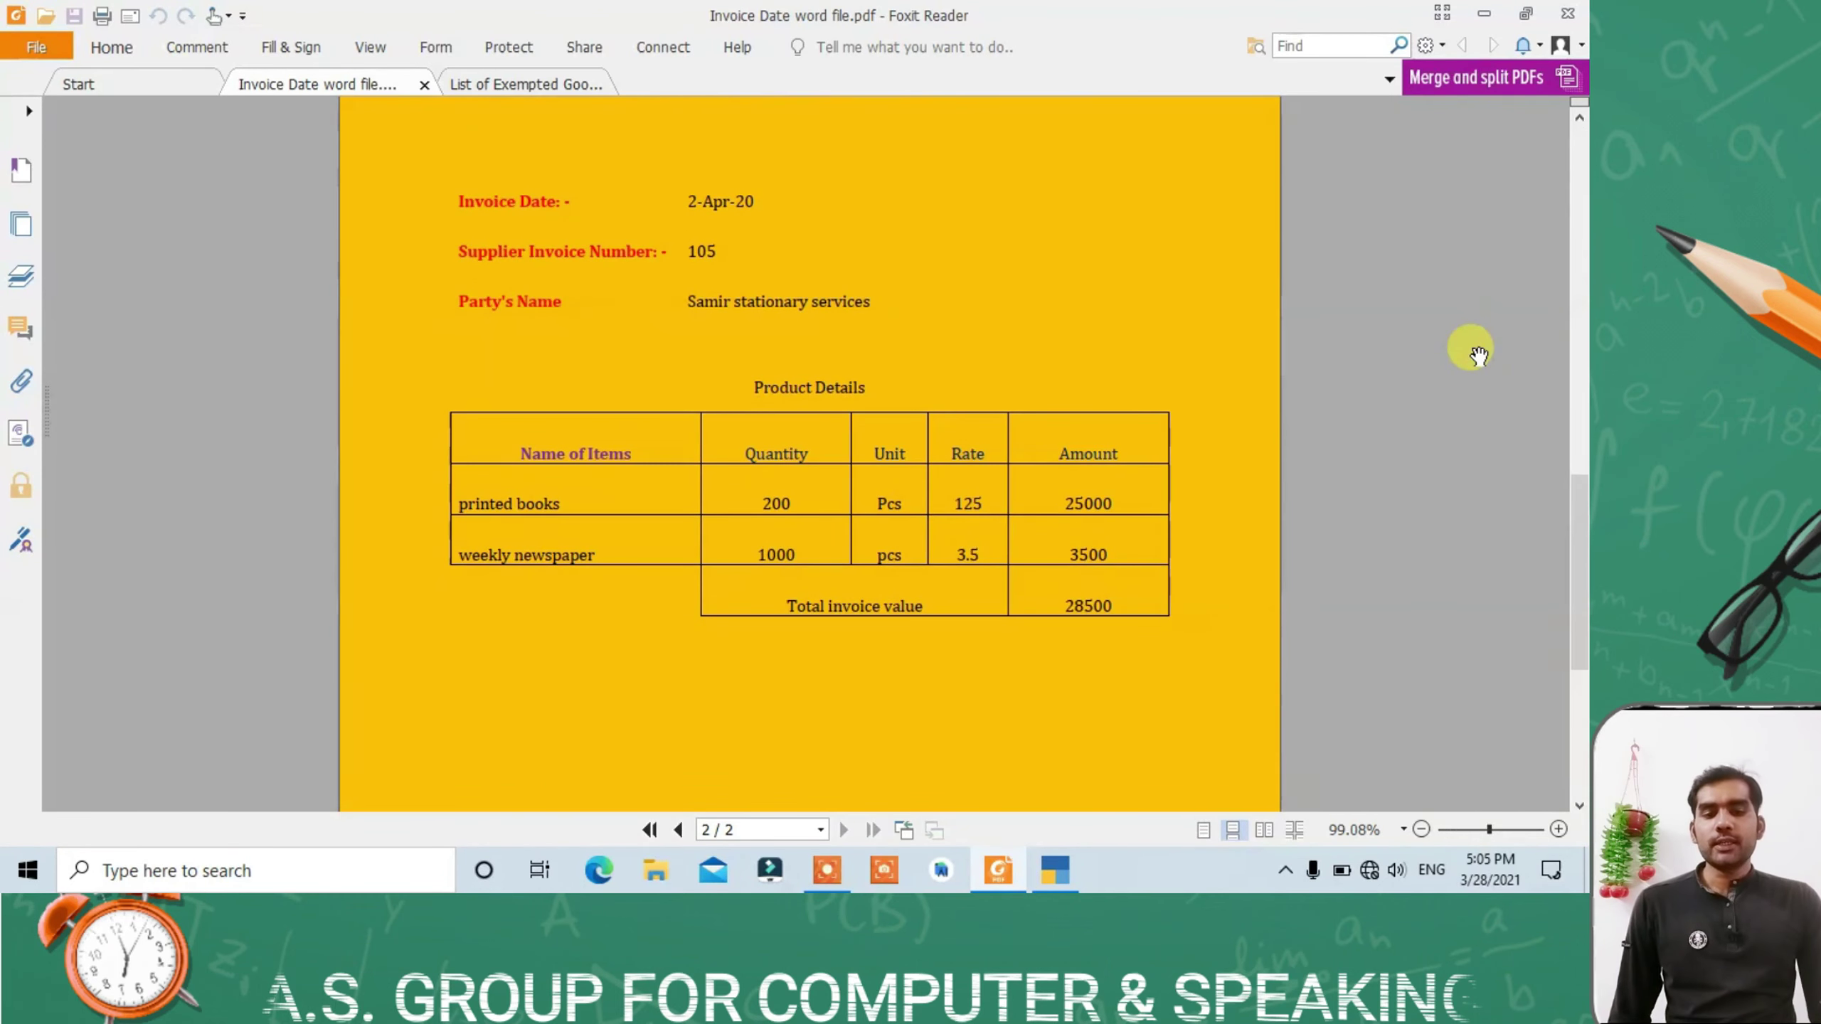